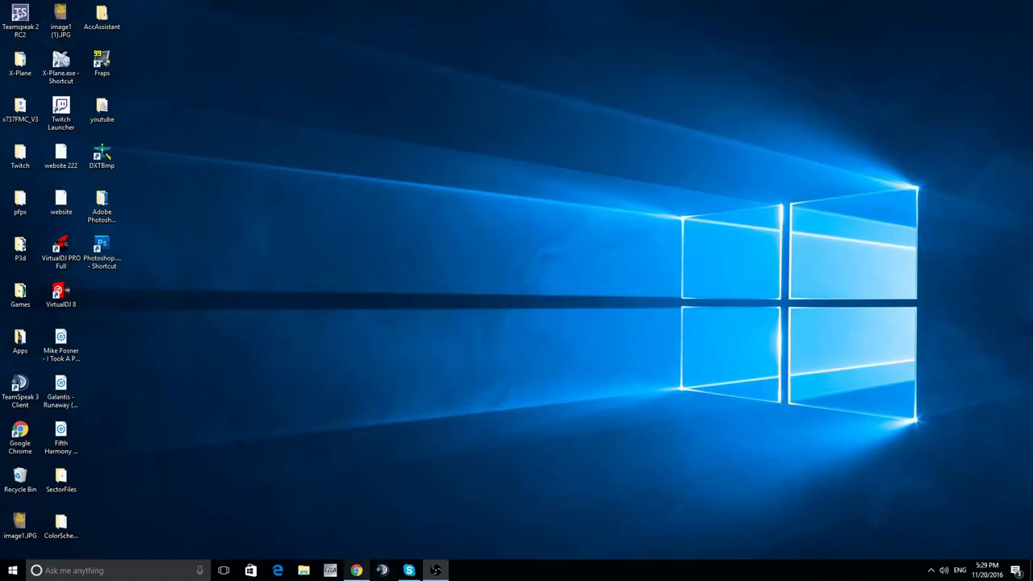
Step: Download the game archive extractor from the Euro Truck Simulator 2 modding tools page in Chrome
left_click(356, 570)
left_click(664, 214)
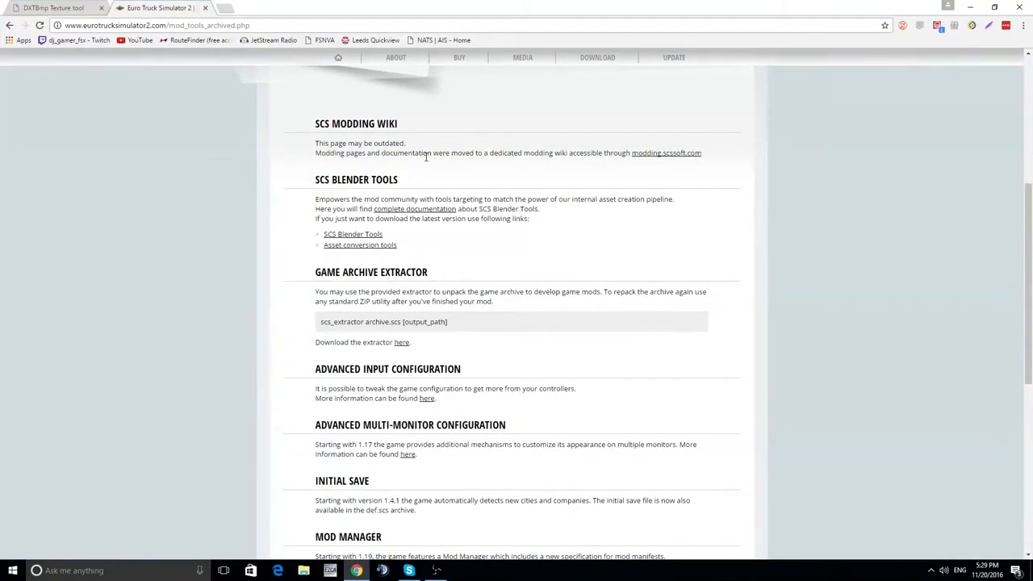
scroll(422, 193, "down", 1)
scroll(419, 259, "up", 1)
left_click_drag(292, 313, 310, 287)
left_click(310, 277)
left_click(309, 290)
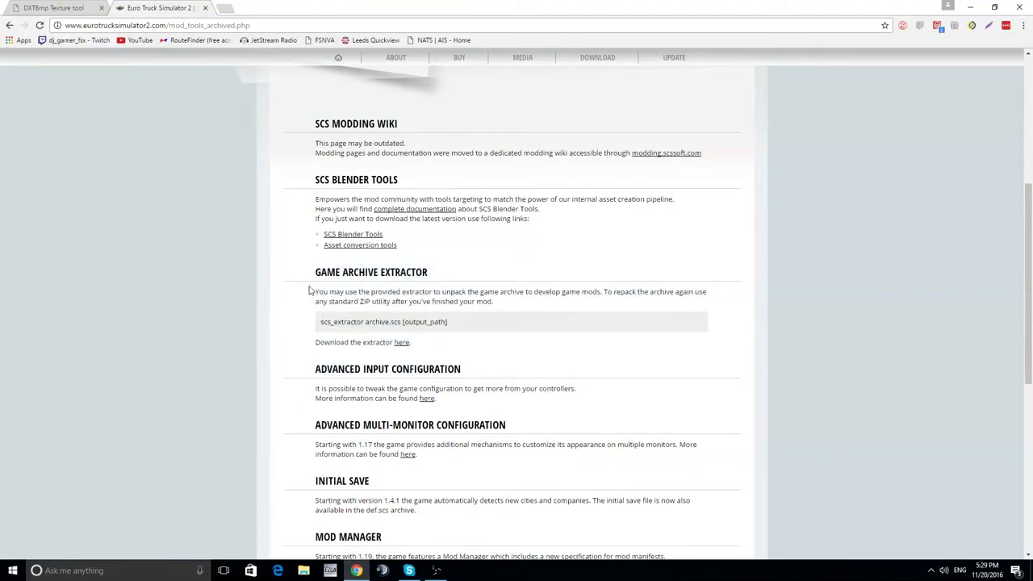
left_click(403, 342)
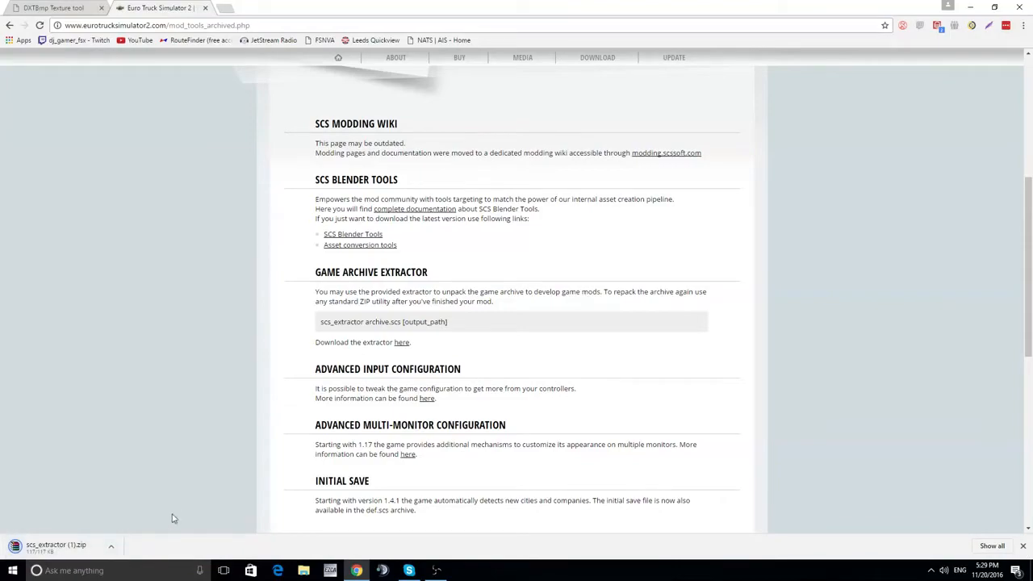
Step: Examine the DXTBmp web page and its download link for the self-installing archive, then close the browser
left_click(56, 8)
scroll(176, 198, "down", 3)
scroll(307, 345, "up", 3)
scroll(309, 352, "down", 4)
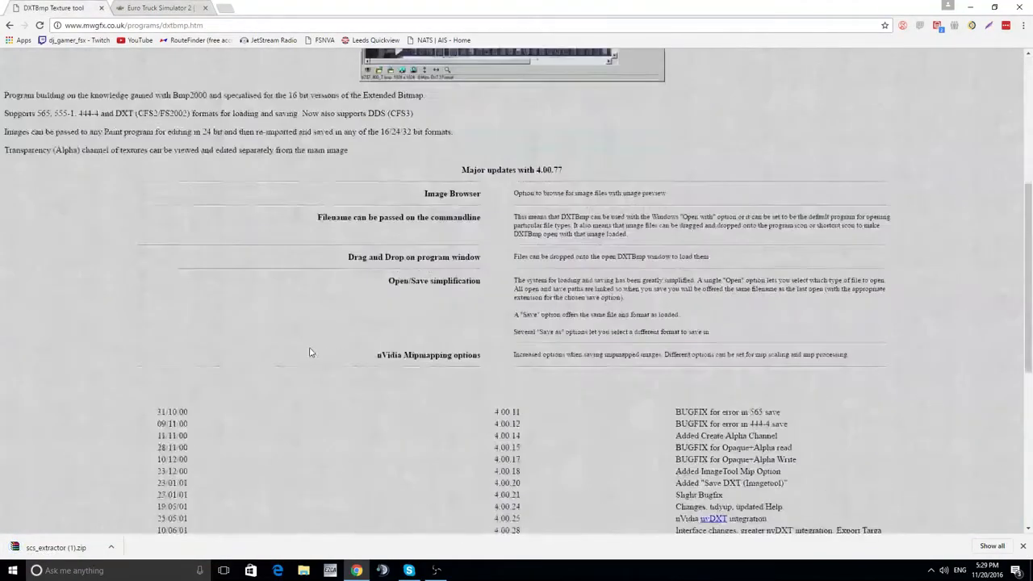
scroll(339, 341, "down", 10)
scroll(347, 345, "up", 12)
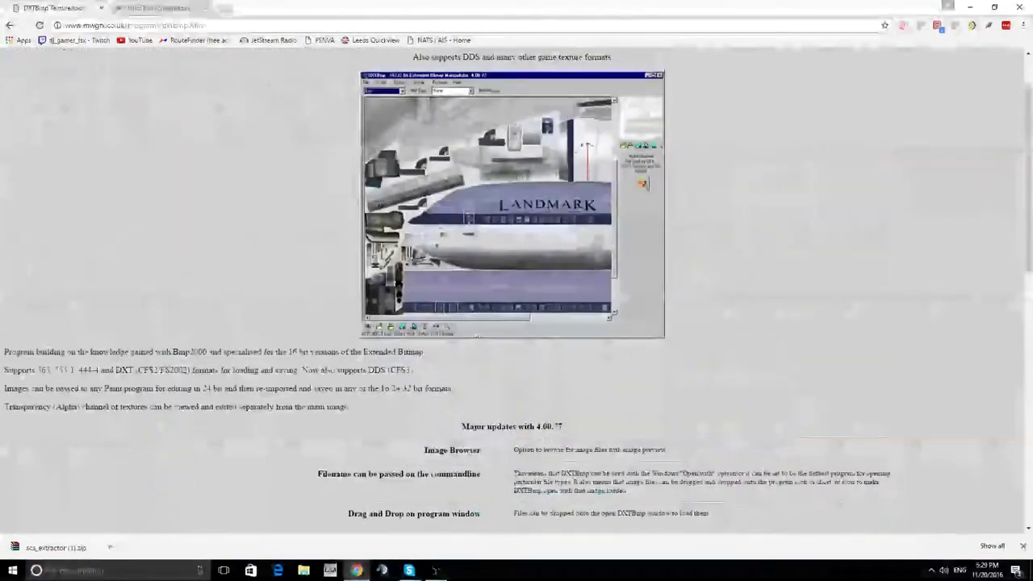
scroll(752, 279, "down", 8)
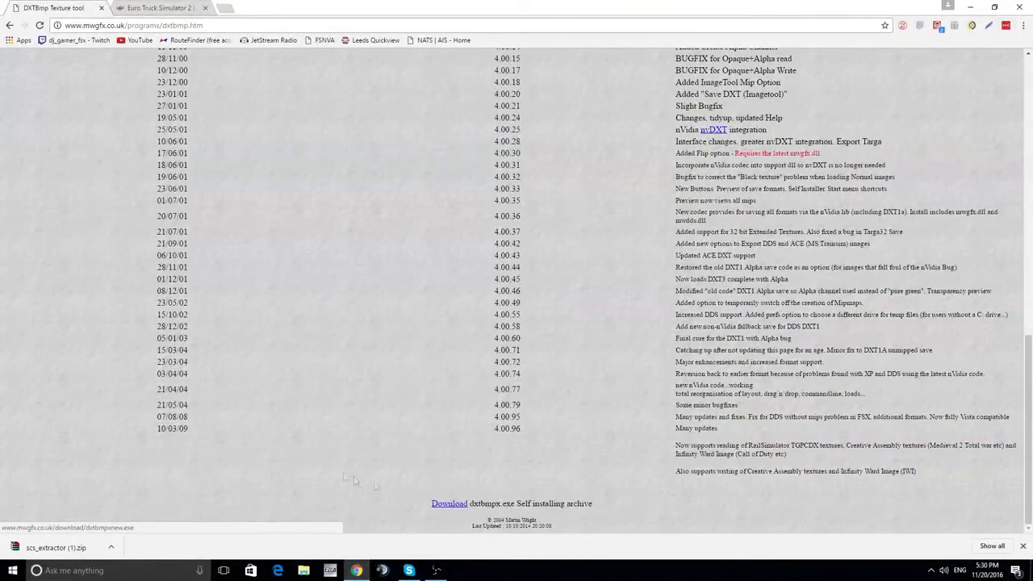
scroll(355, 481, "up", 3)
scroll(461, 420, "down", 3)
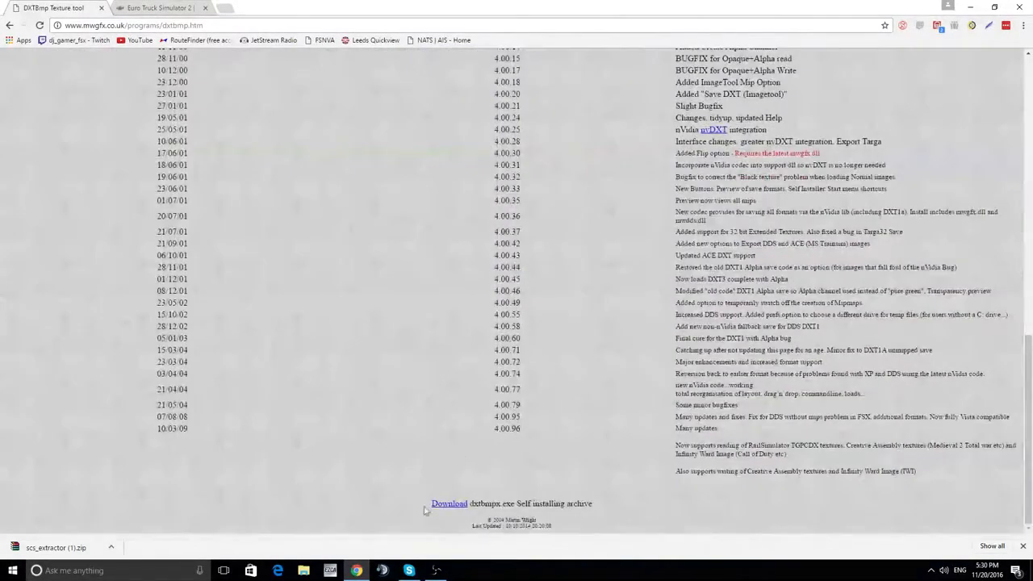
scroll(458, 502, "up", 8)
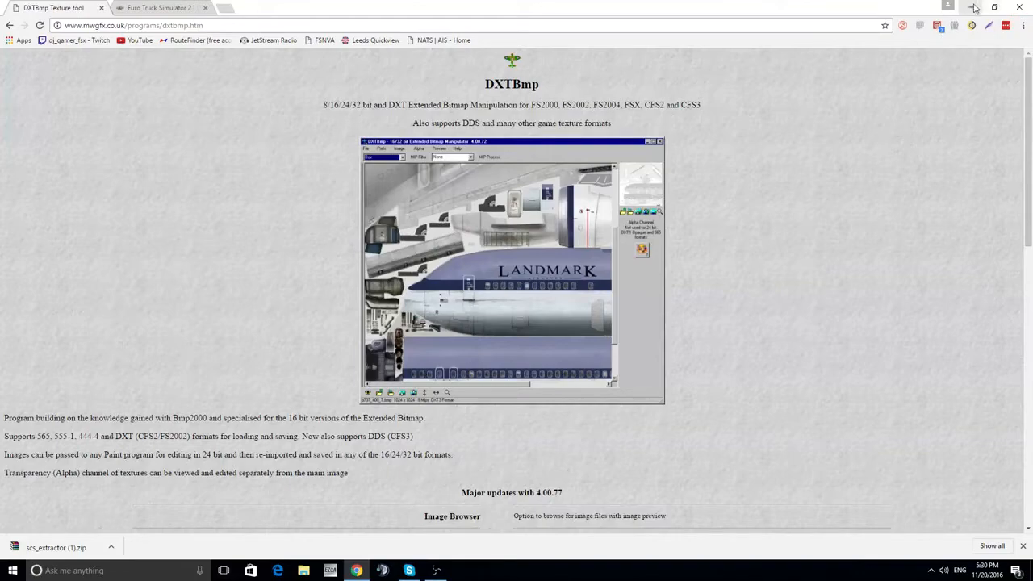
left_click(1021, 6)
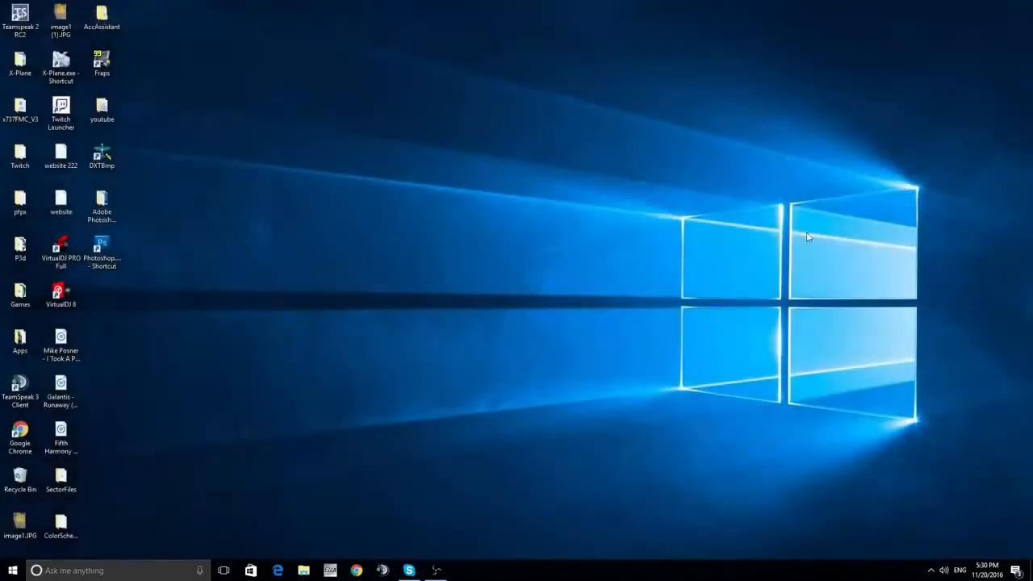
Step: Create a new folder named MODS on the desktop
right_click(360, 283)
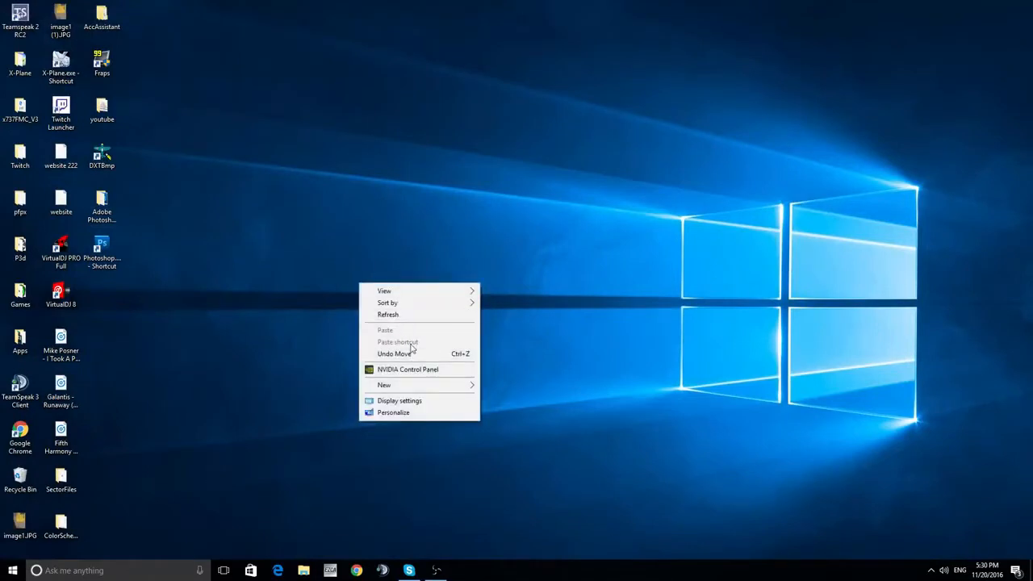
mouse_move(439, 392)
left_click(523, 390)
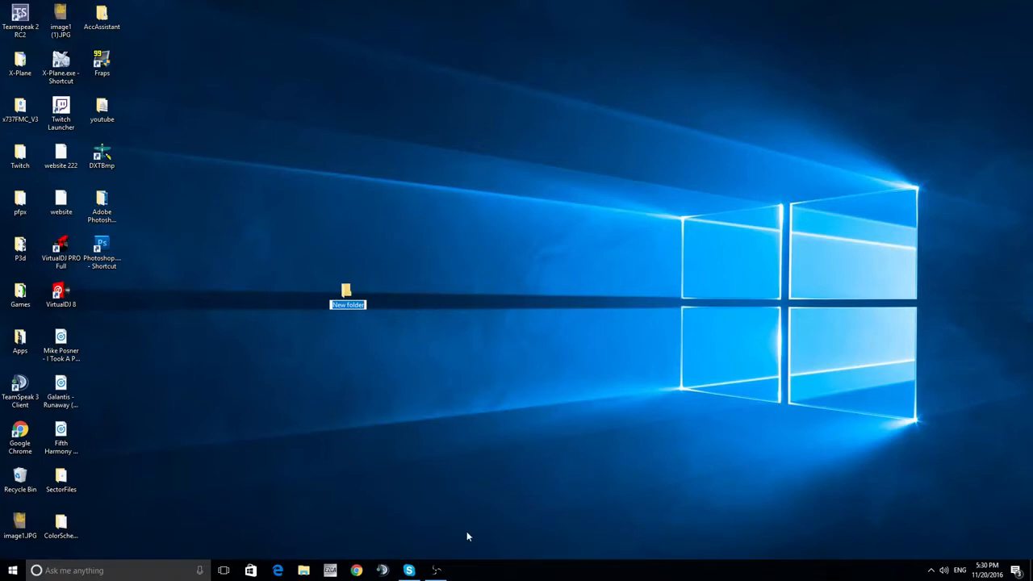
type("MOD")
key("BackSpace")
type("DS")
key("Return")
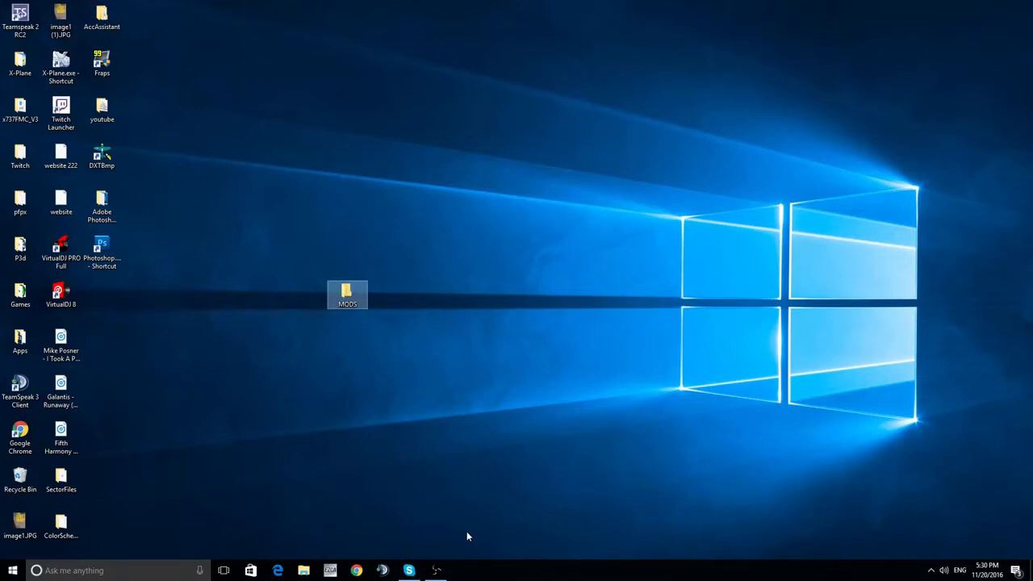
Step: Create a subfolder named base inside the MODS folder
double_click(359, 301)
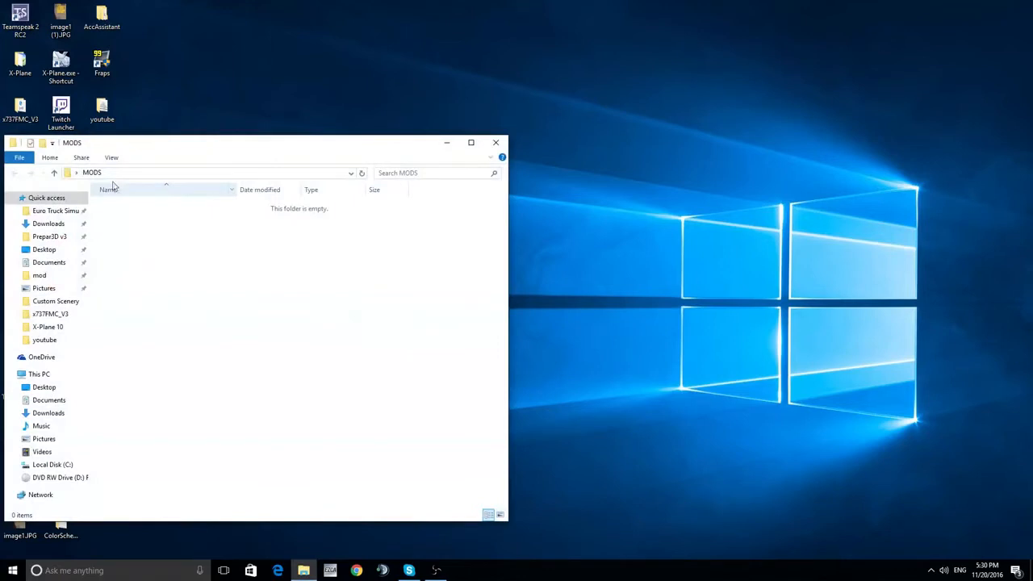
right_click(180, 251)
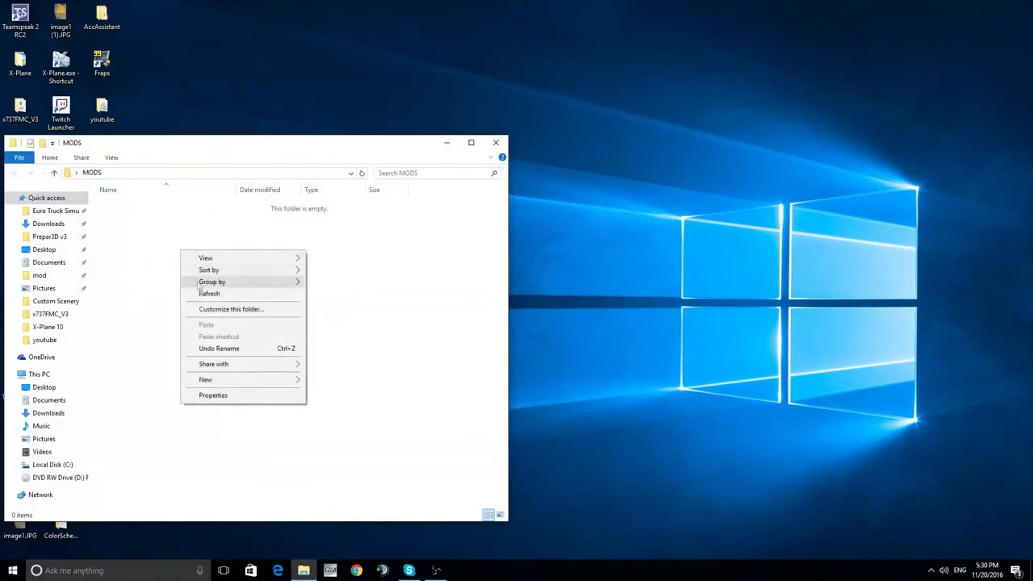
mouse_move(258, 379)
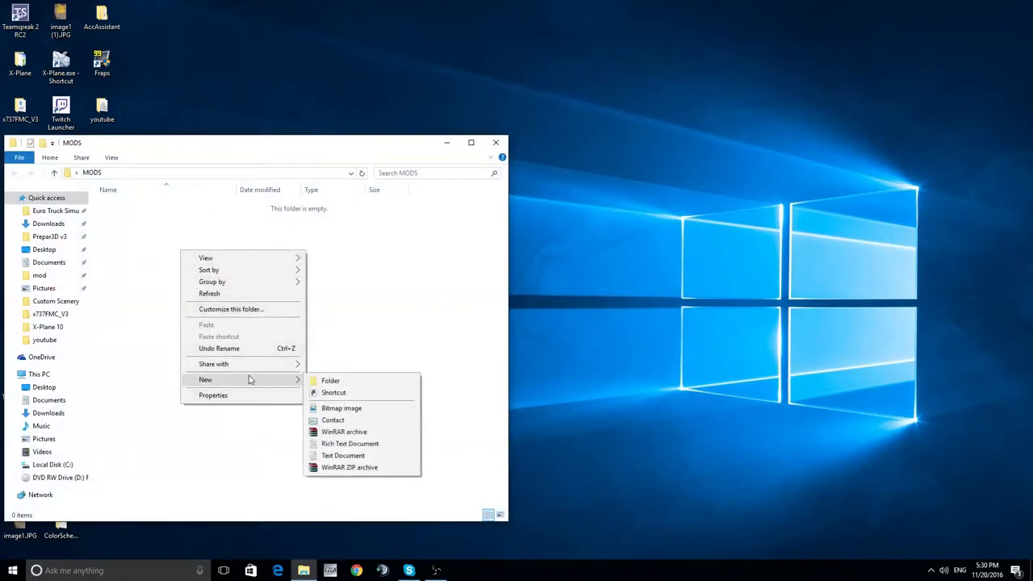
left_click(362, 382)
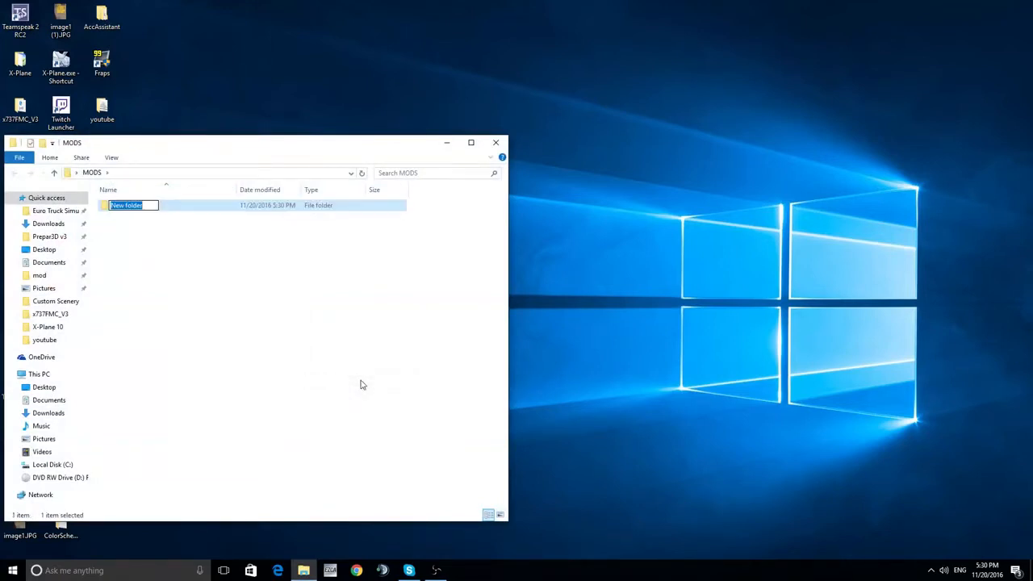
type("base")
key("Return")
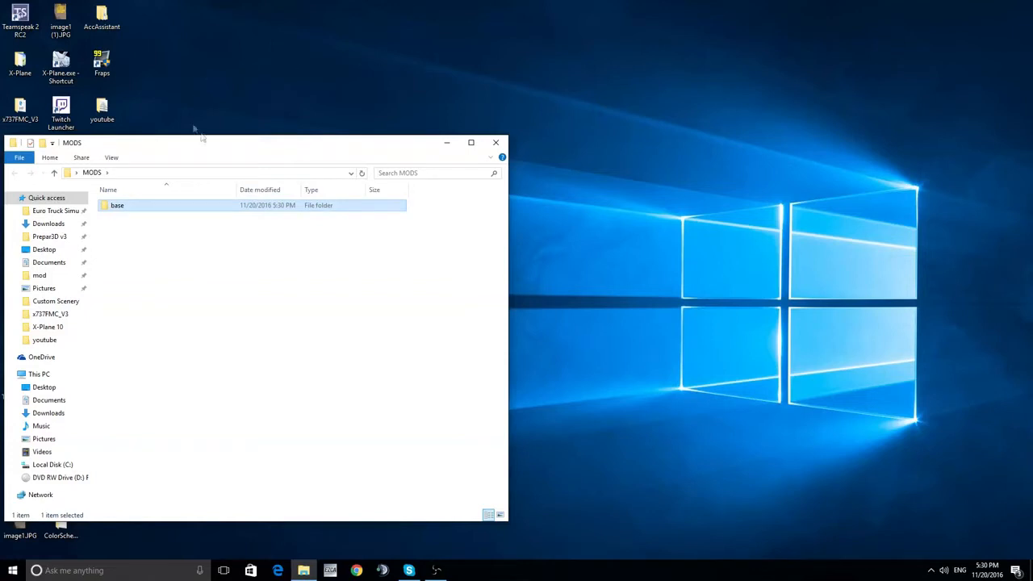
Step: Create a second subfolder named def inside the MODS folder
right_click(147, 233)
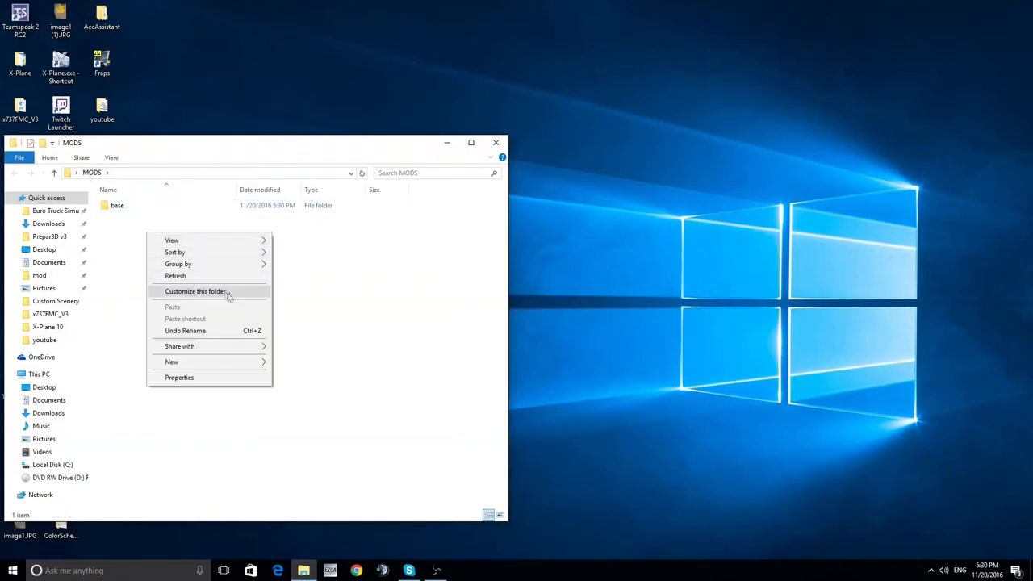
mouse_move(263, 365)
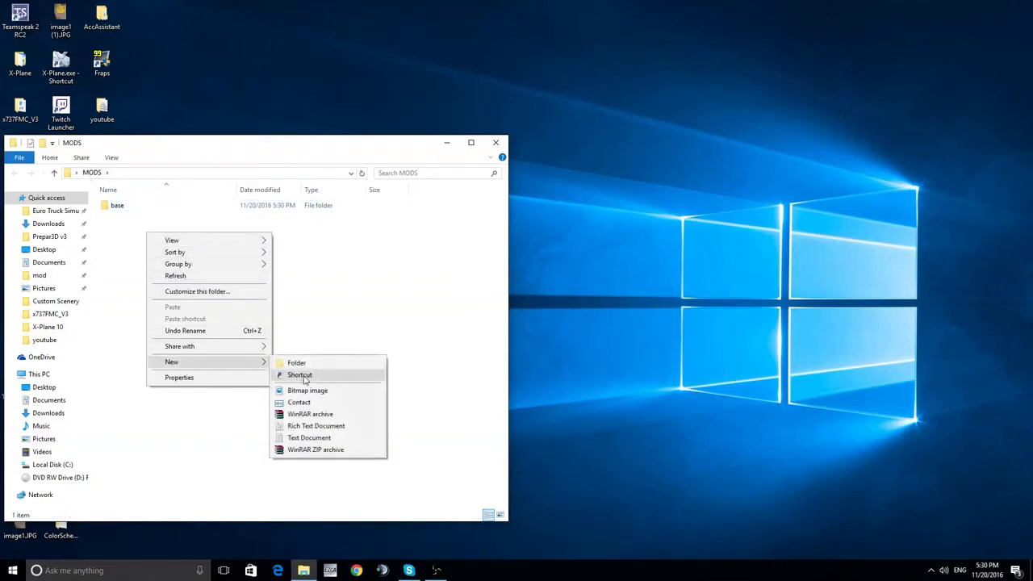
left_click(297, 364)
type("s")
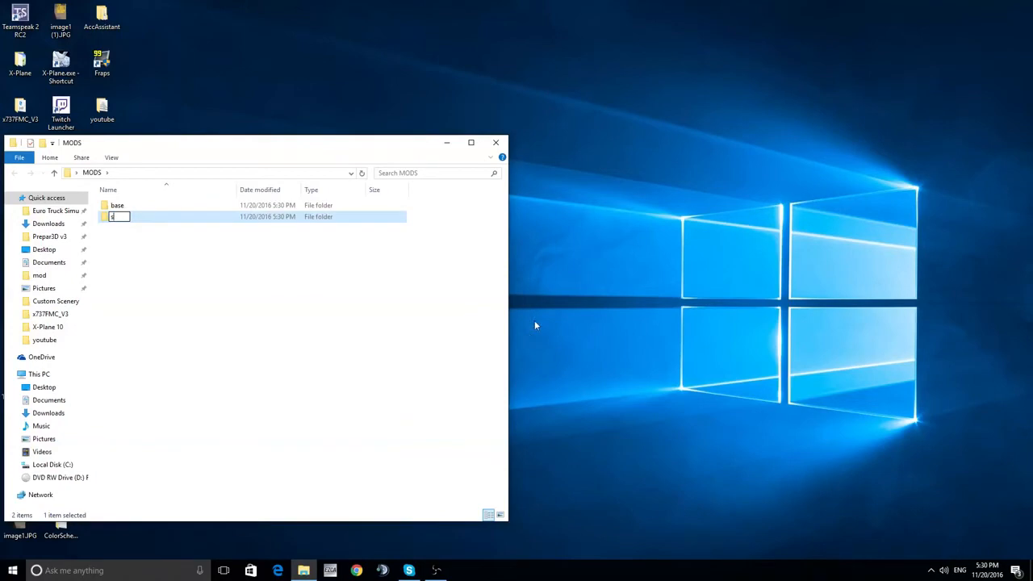
key("Return")
Step: Dock the MODS window to half the screen and extract scs_extractor.exe from scs_extractor.zip in Downloads onto the desktop
left_click_drag(351, 145, 1032, 146)
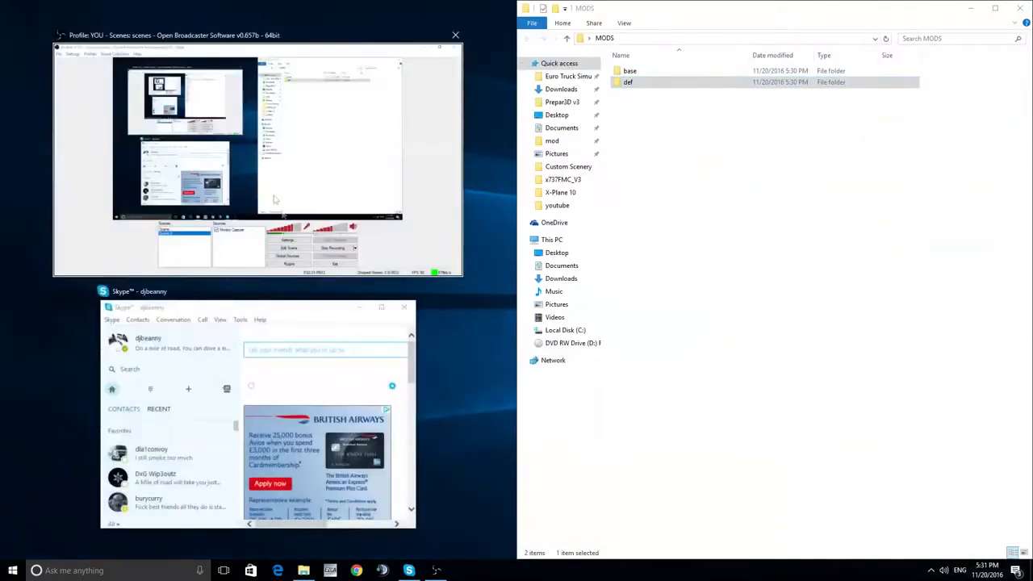
left_click(512, 398)
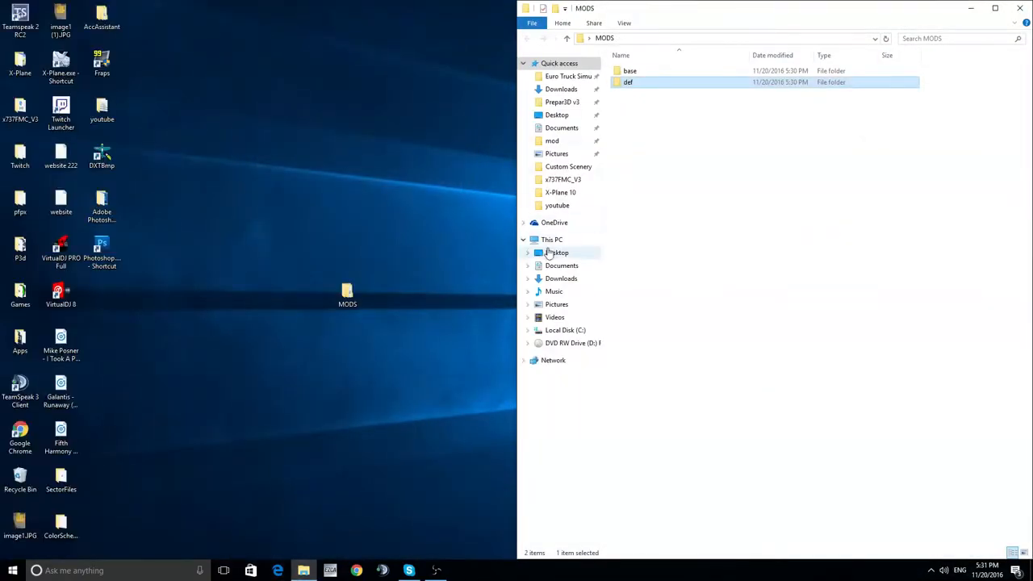
left_click(565, 279)
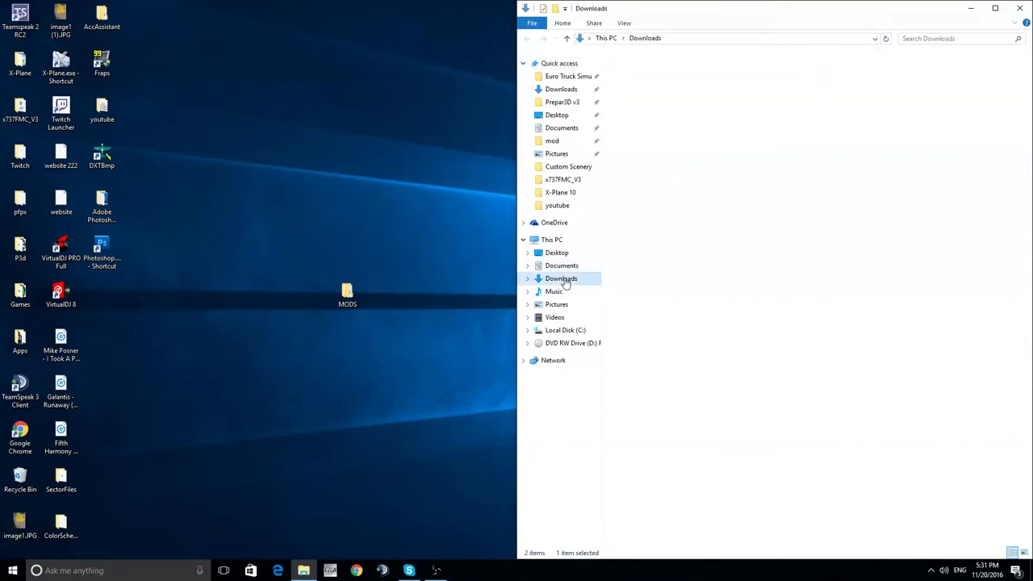
right_click(566, 279)
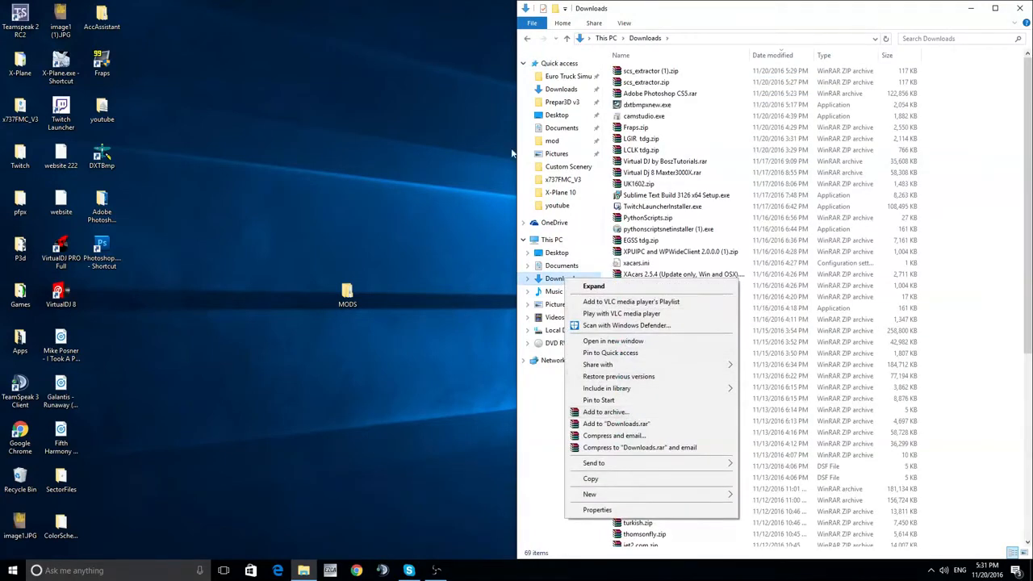
left_click(670, 72)
left_click(670, 84)
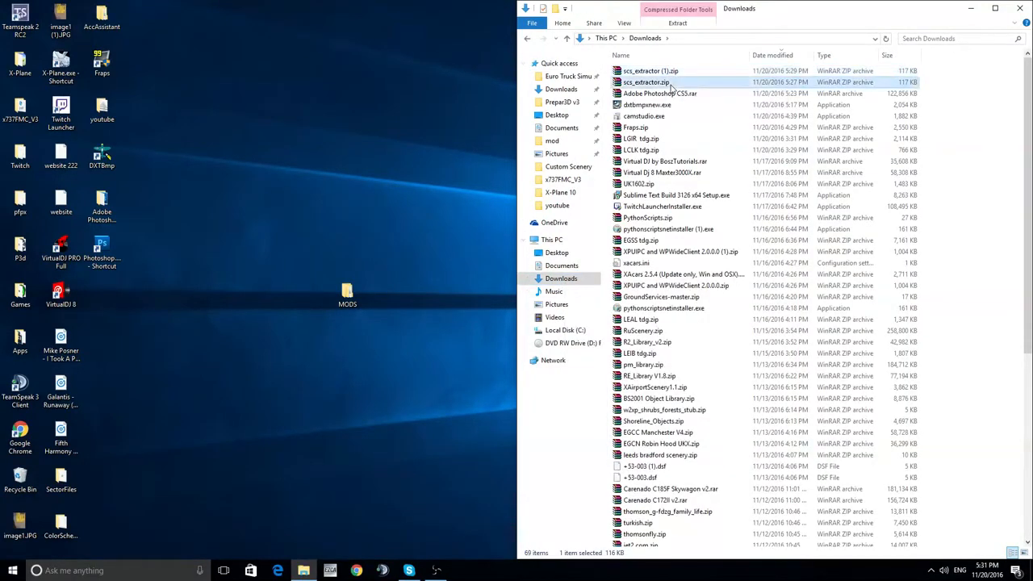
double_click(682, 84)
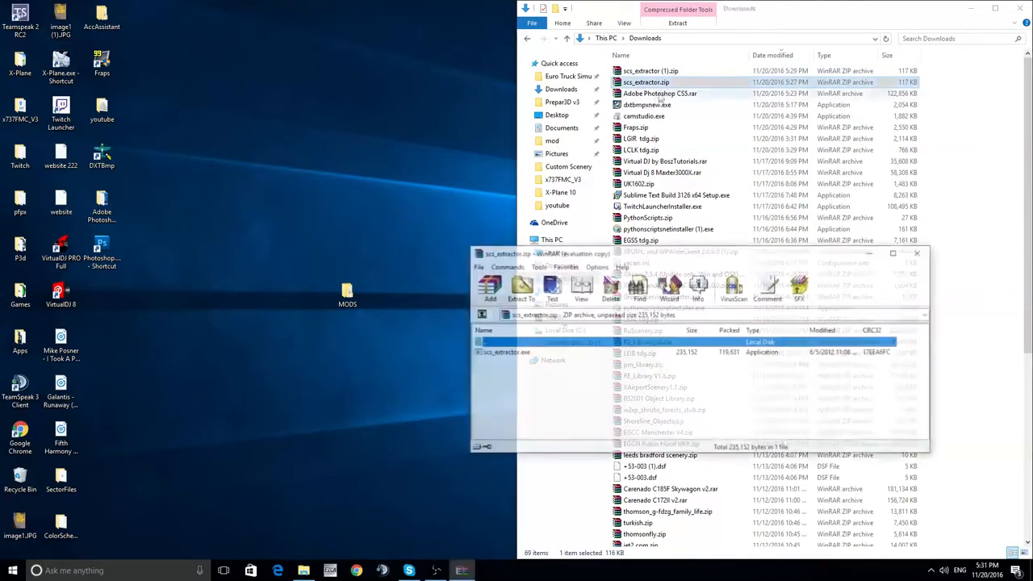
left_click_drag(514, 353, 238, 173)
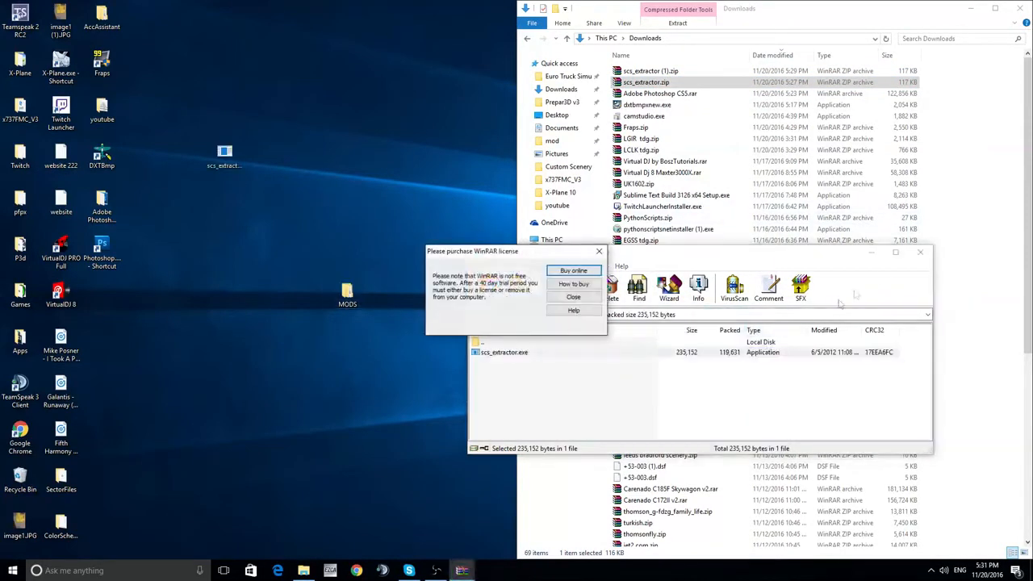
left_click(574, 296)
left_click(922, 252)
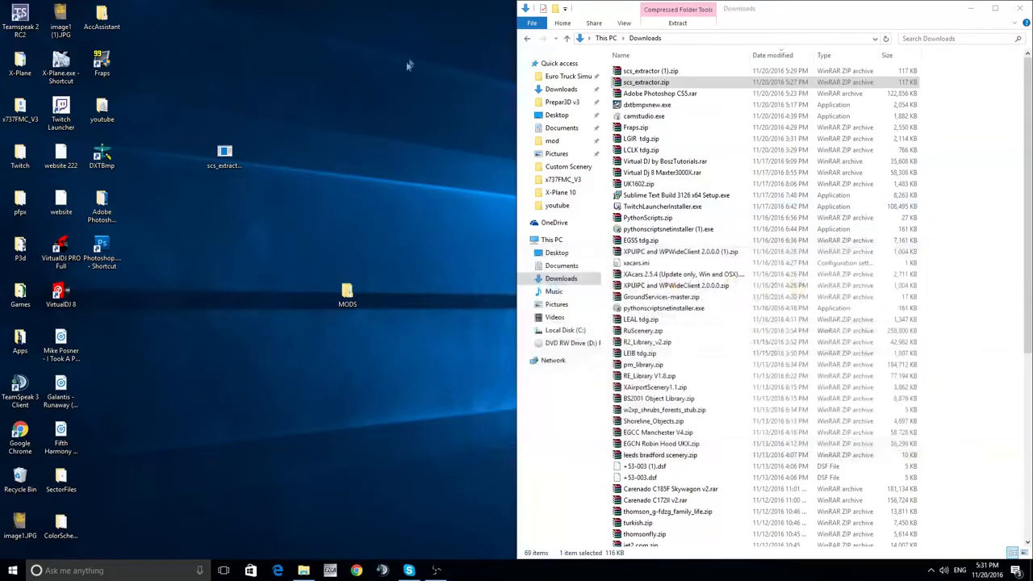
Step: Move scs_extractor.exe from the desktop into the MODS folder
left_click(527, 39)
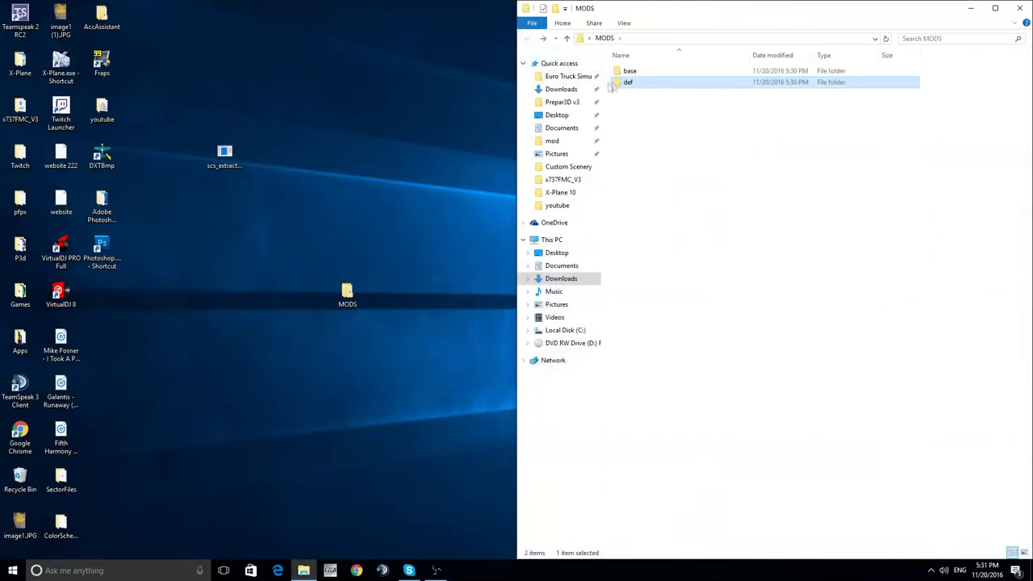
left_click(632, 138)
left_click(224, 159)
left_click_drag(219, 166, 734, 127)
left_click(752, 152)
Step: Copy scs_extractor.exe from the MODS folder into its def subfolder
right_click(646, 95)
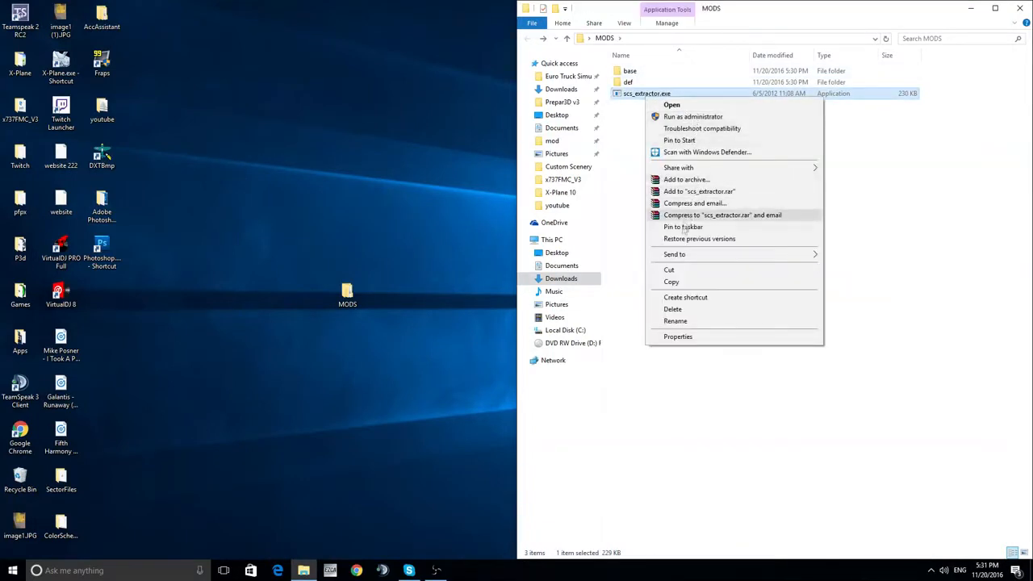
left_click(672, 282)
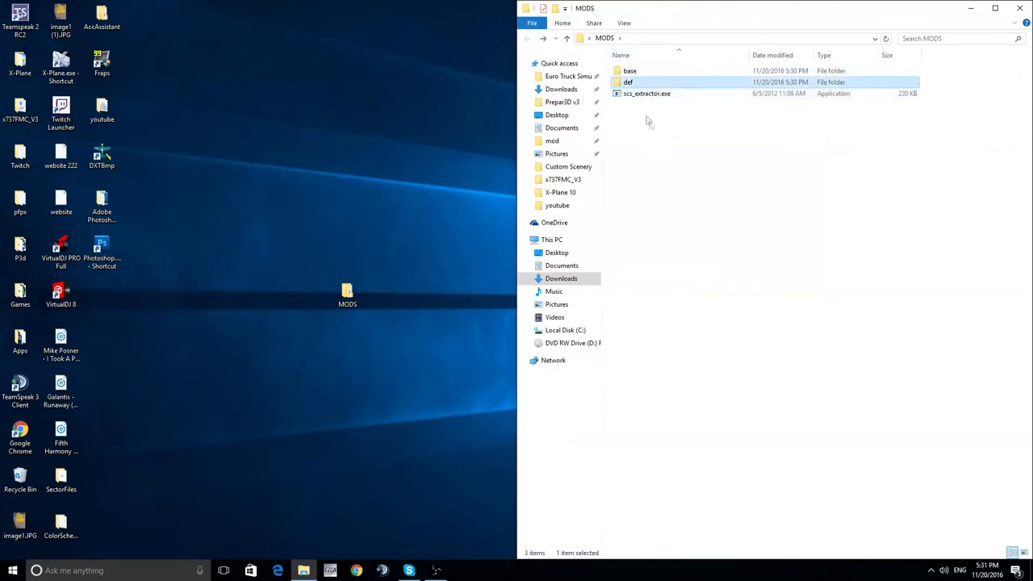
double_click(633, 83)
right_click(672, 147)
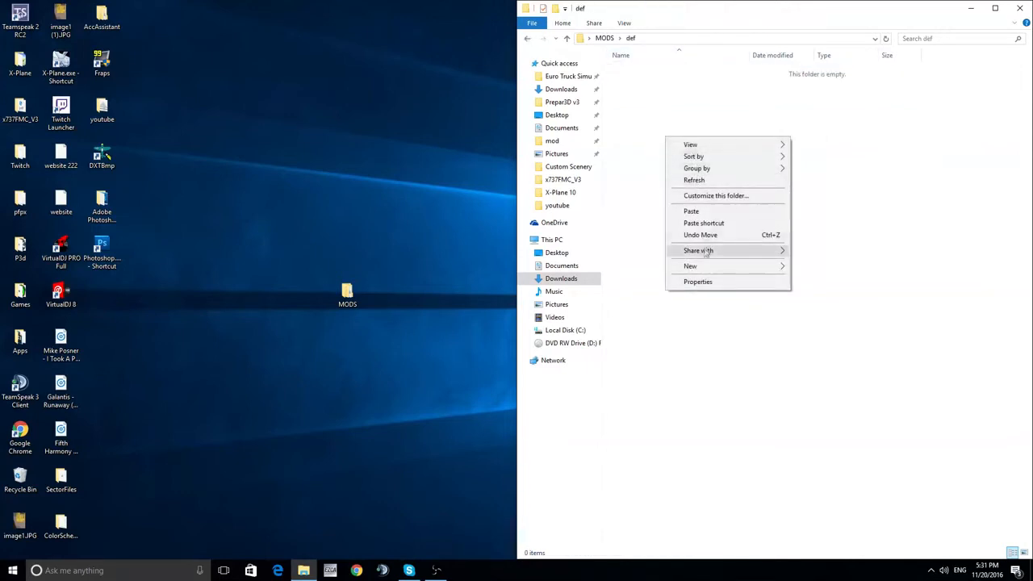
left_click(699, 211)
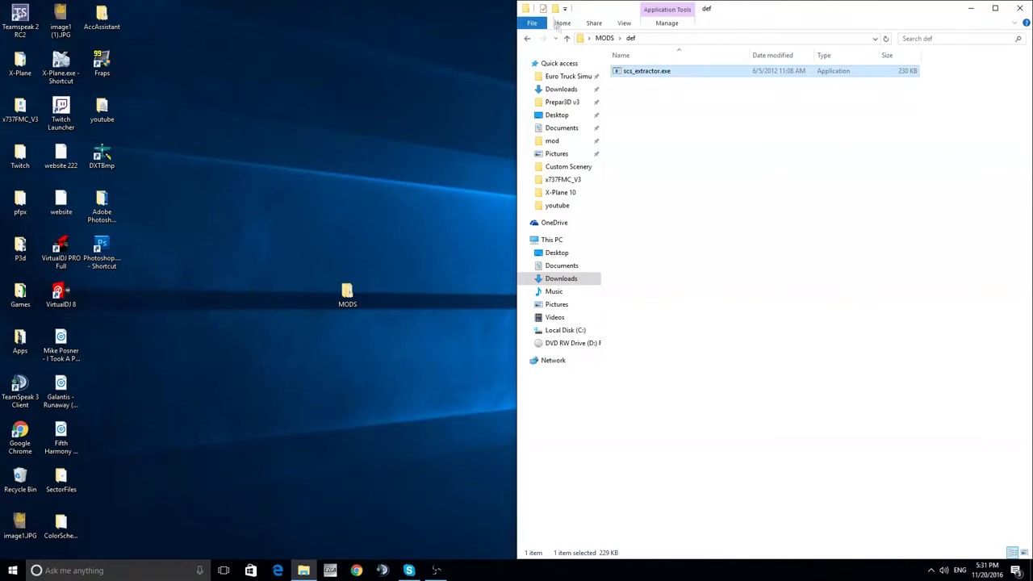
Step: Paste the copied scs_extractor.exe into the base subfolder of the MODS folder
left_click(528, 38)
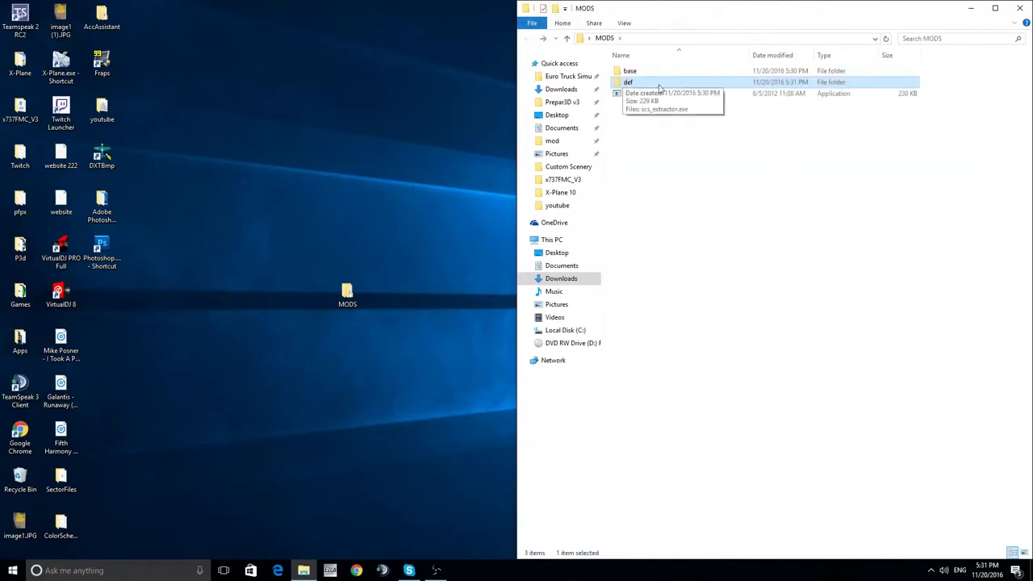
double_click(652, 73)
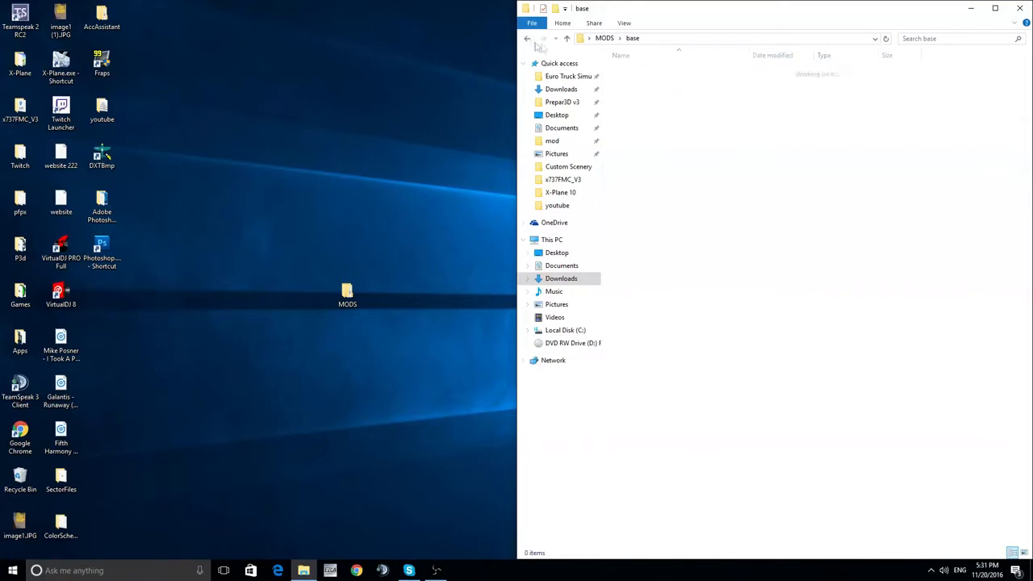
left_click(528, 38)
double_click(685, 72)
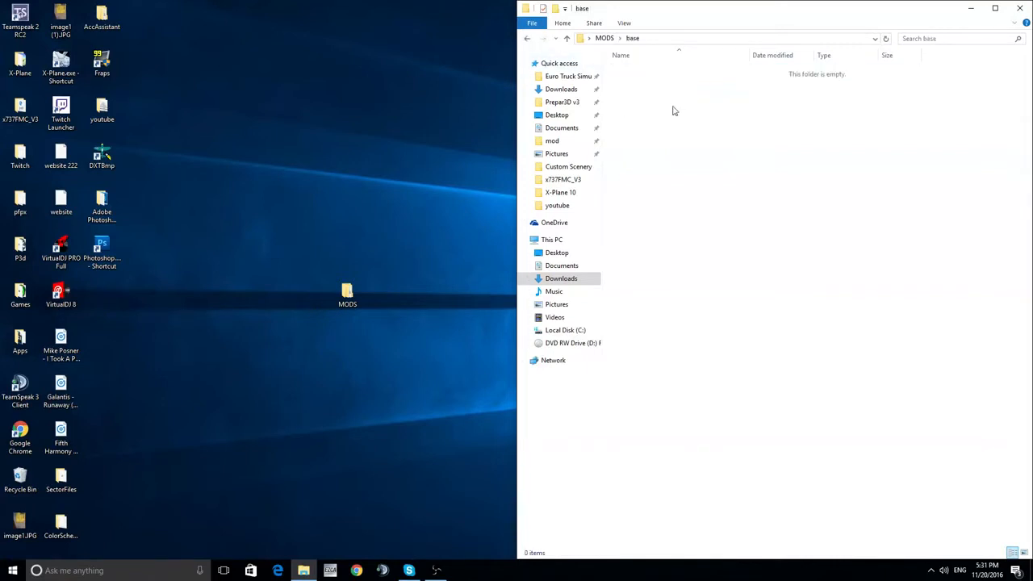
right_click(674, 107)
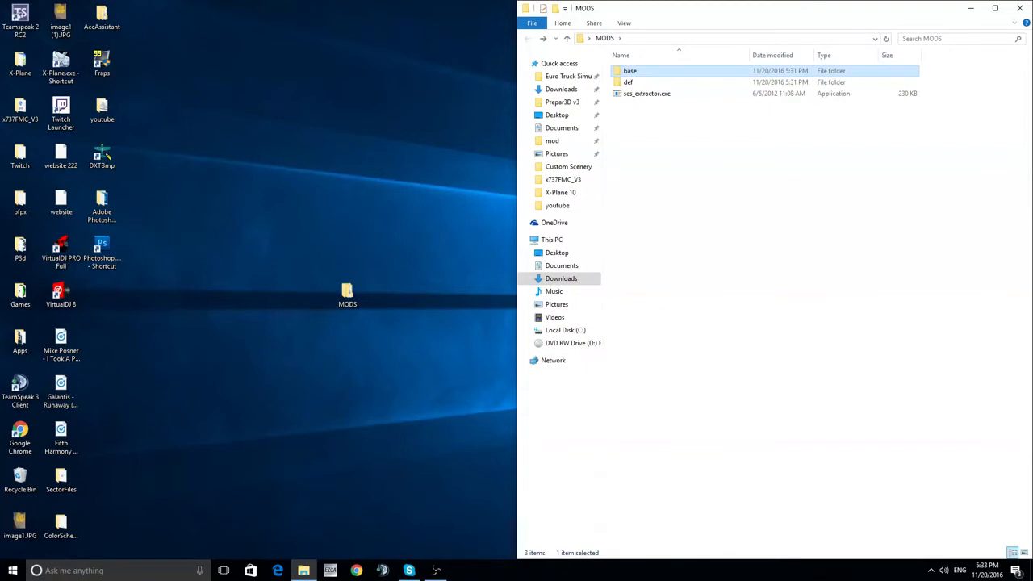
Step: Look through the Euro Truck Simulator 2 folder inside Documents and return to Documents
left_click(571, 78)
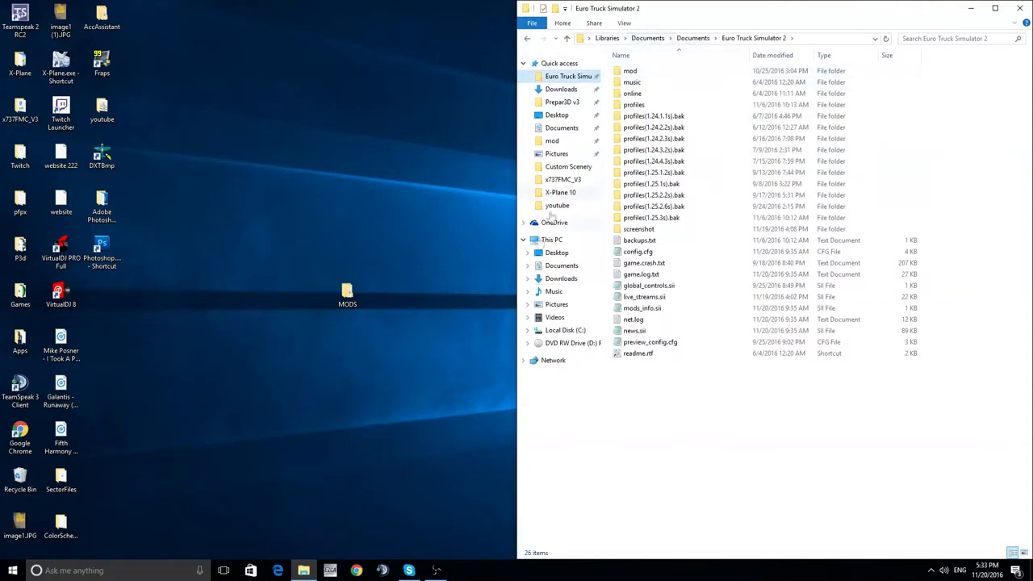
left_click(564, 129)
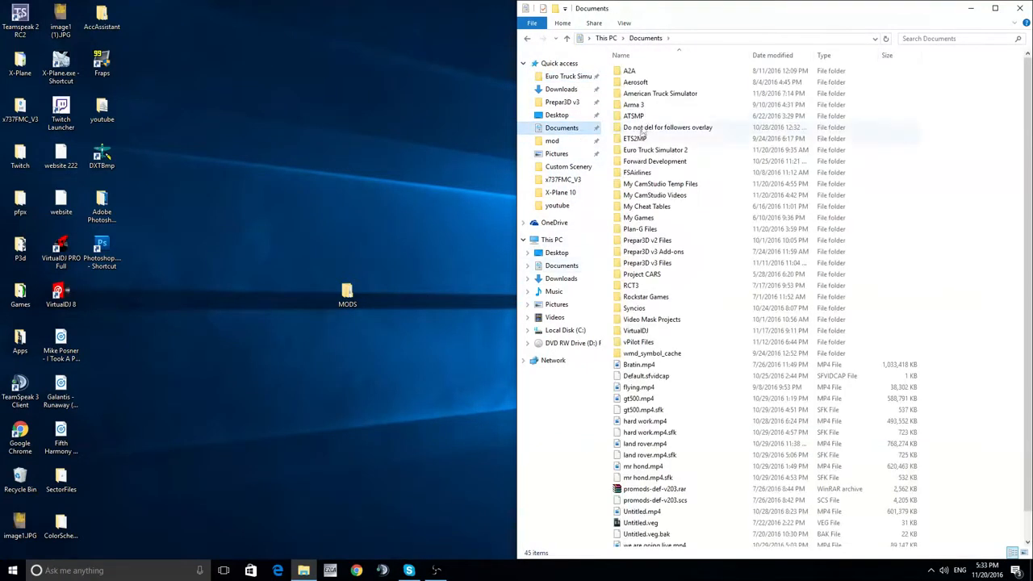
double_click(658, 153)
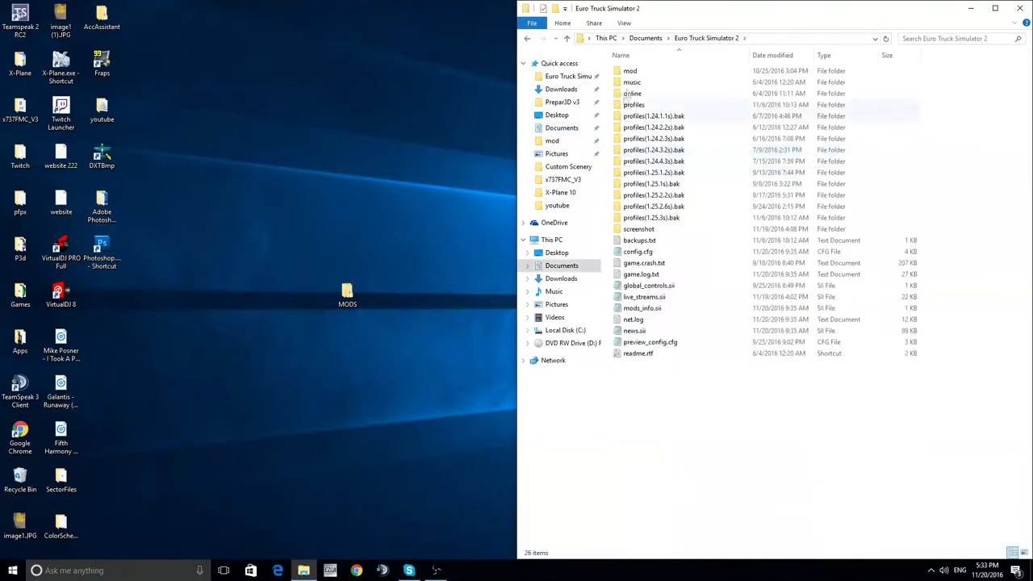
double_click(695, 81)
left_click(528, 39)
left_click(528, 39)
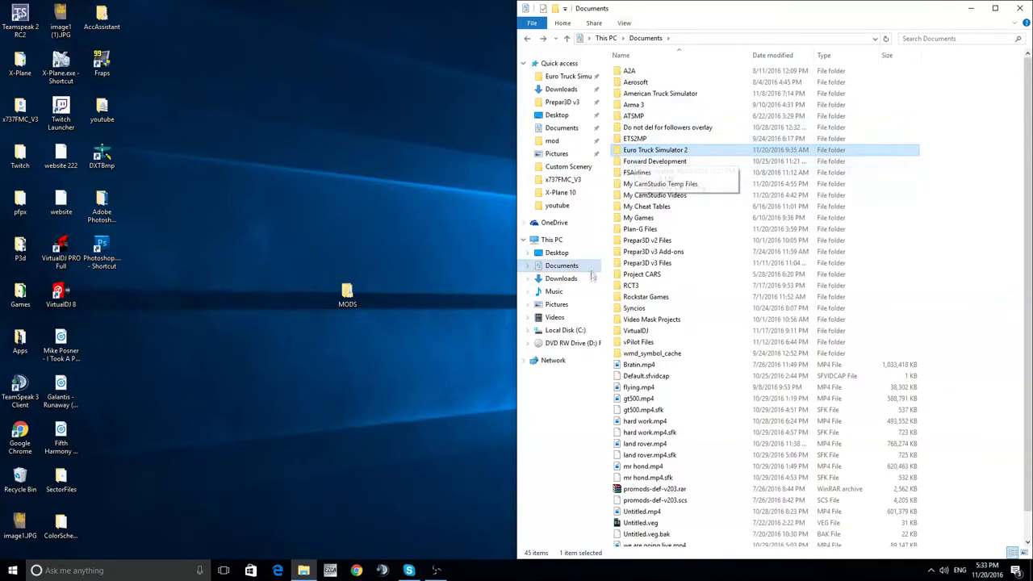
Step: Open the Steam folder in Program Files (x86) on Local Disk (C:)
left_click(575, 331)
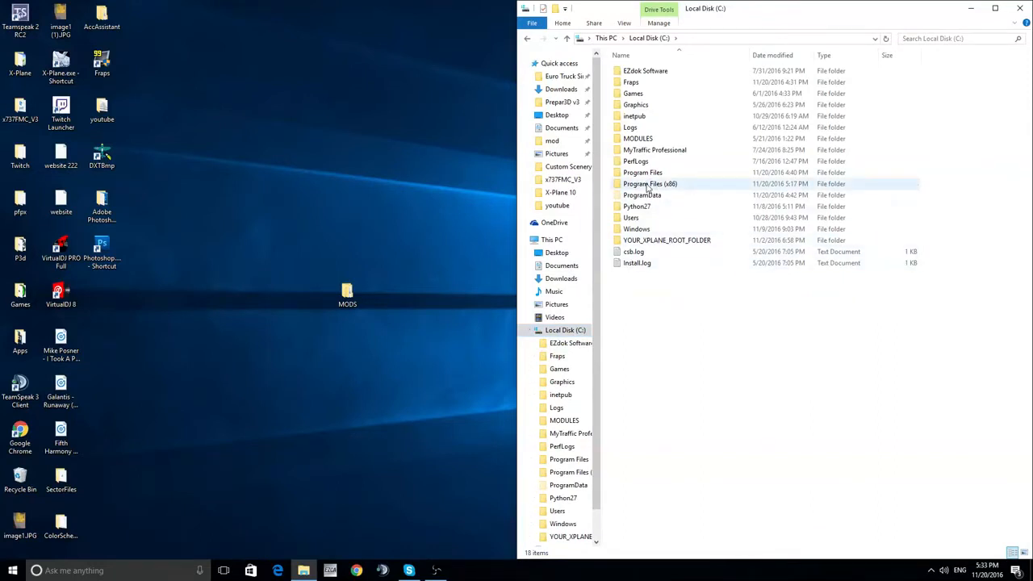
double_click(701, 190)
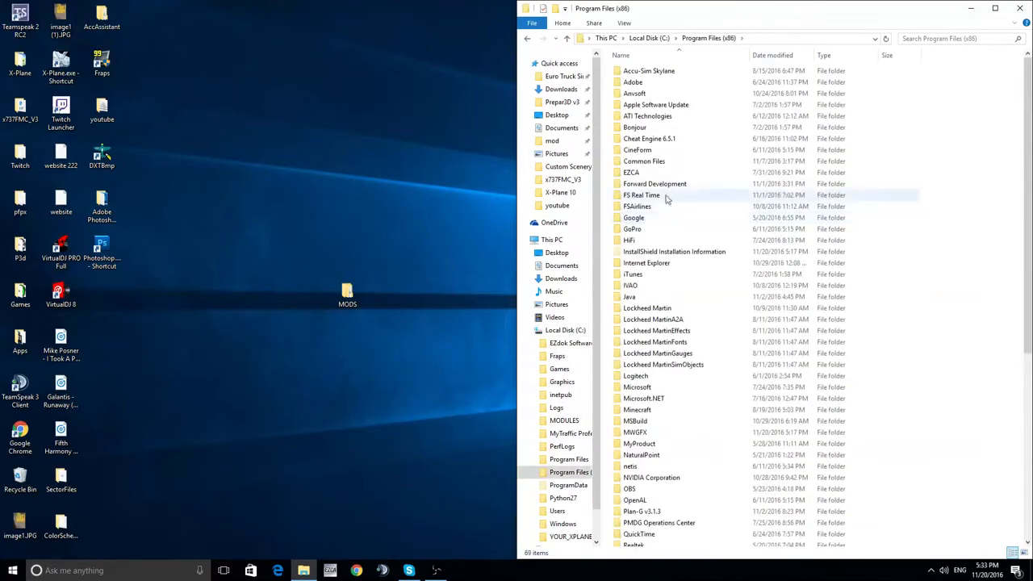
scroll(756, 298, "down", 3)
scroll(756, 297, "down", 2)
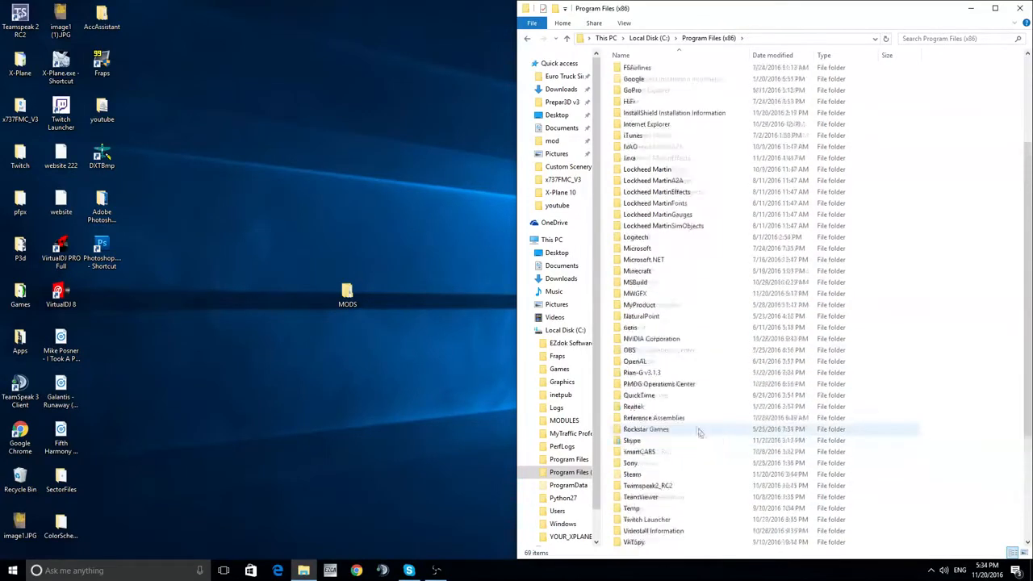
scroll(695, 428, "down", 3)
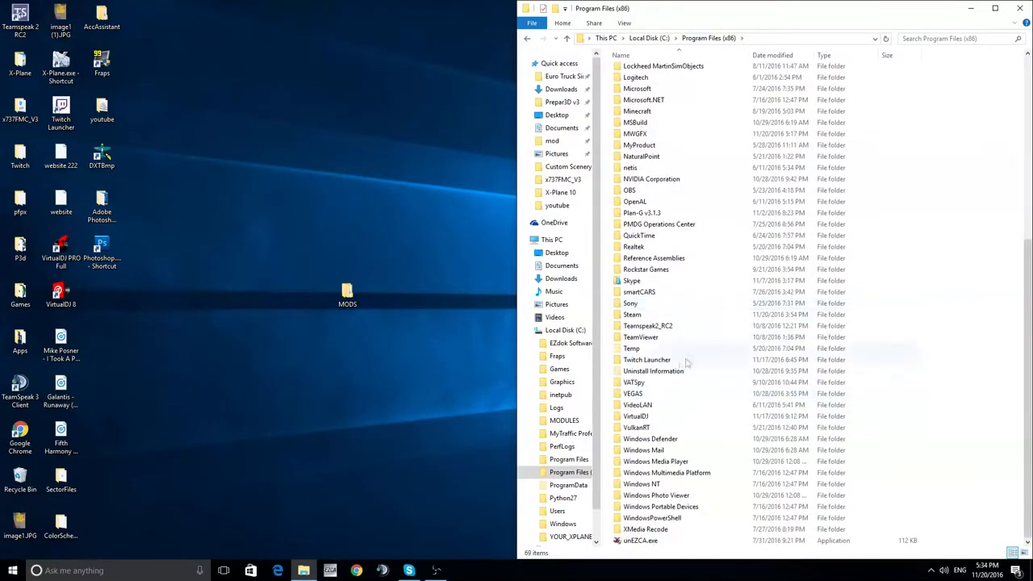
scroll(685, 402, "up", 3)
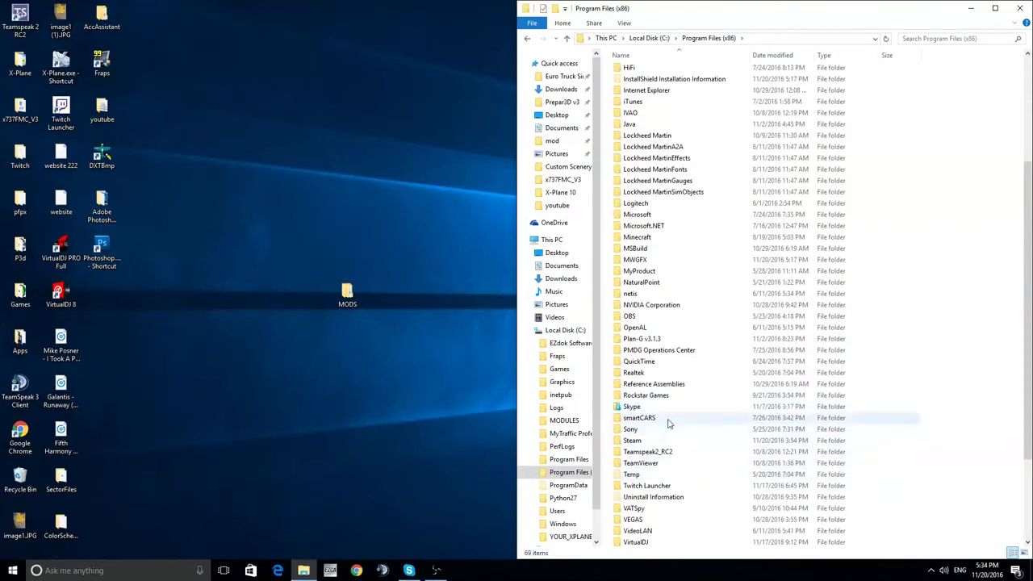
scroll(692, 438, "down", 2)
scroll(690, 436, "up", 4)
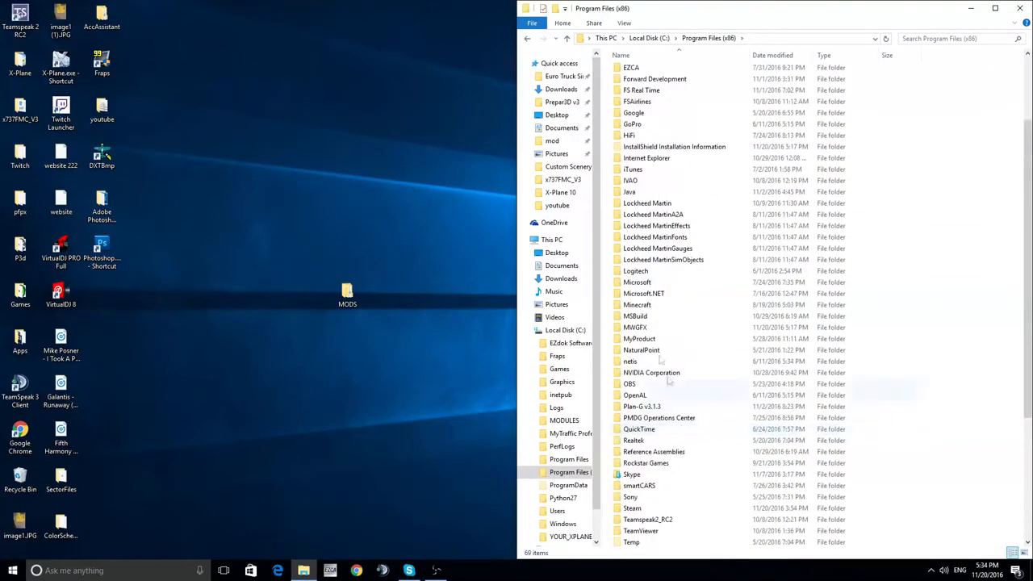
scroll(660, 307, "down", 6)
scroll(691, 453, "up", 4)
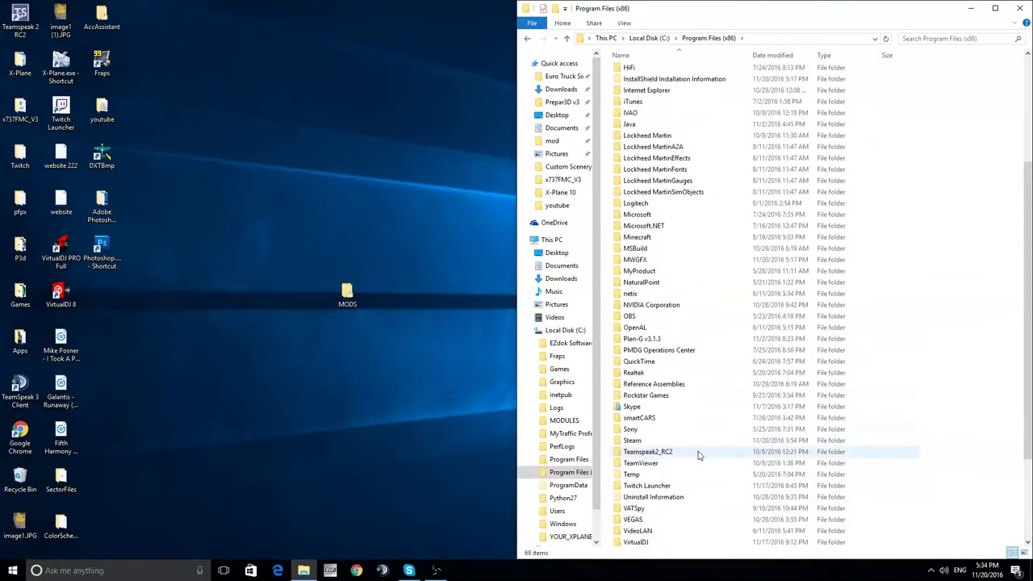
double_click(660, 441)
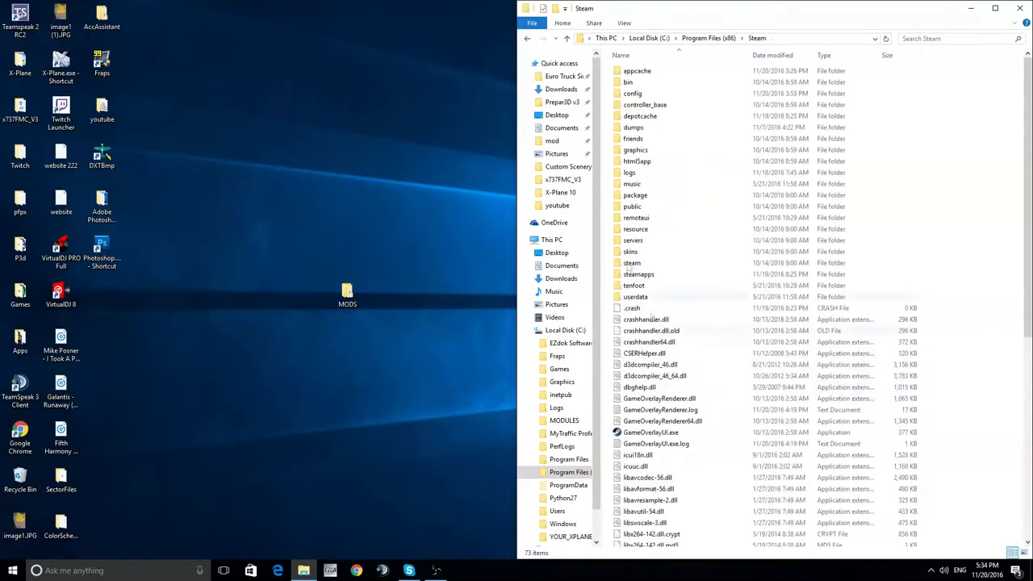
Step: Open the game's install folder, Euro Truck Simulator 2, under steamapps and common
double_click(658, 276)
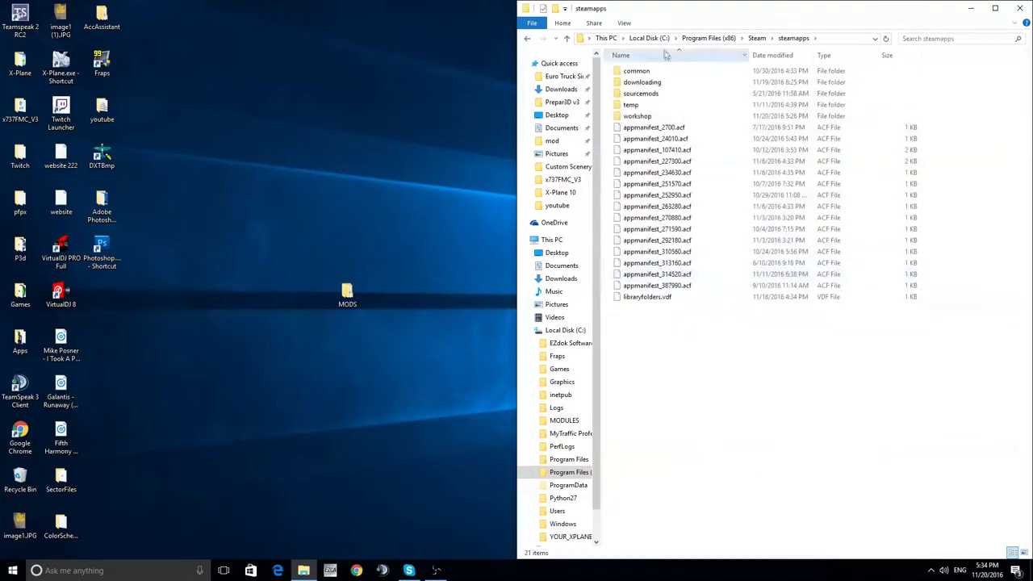
left_click(656, 71)
double_click(656, 71)
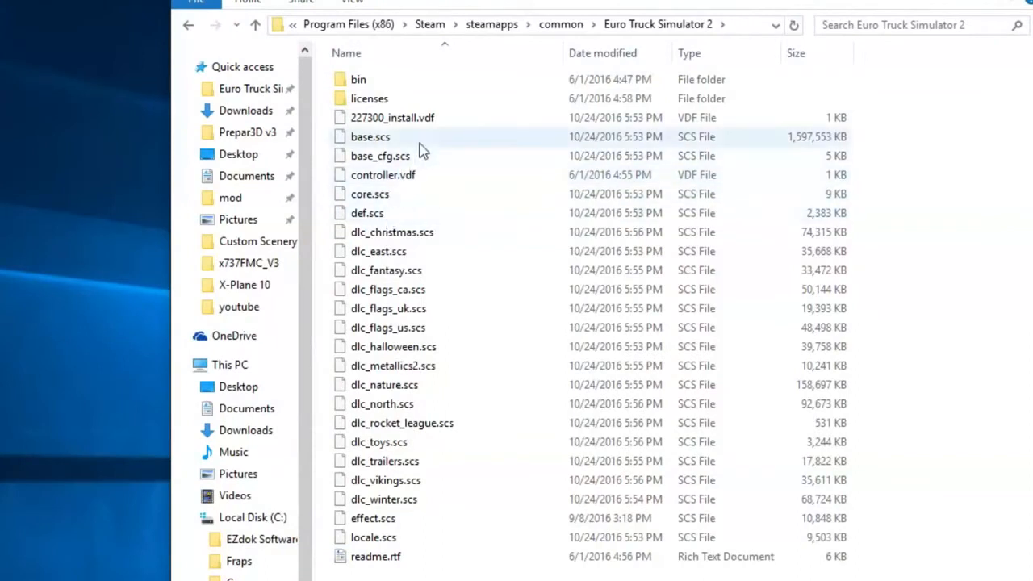
Step: Select both base.scs and def.scs in the game's install folder and copy them to the clipboard
left_click(402, 142)
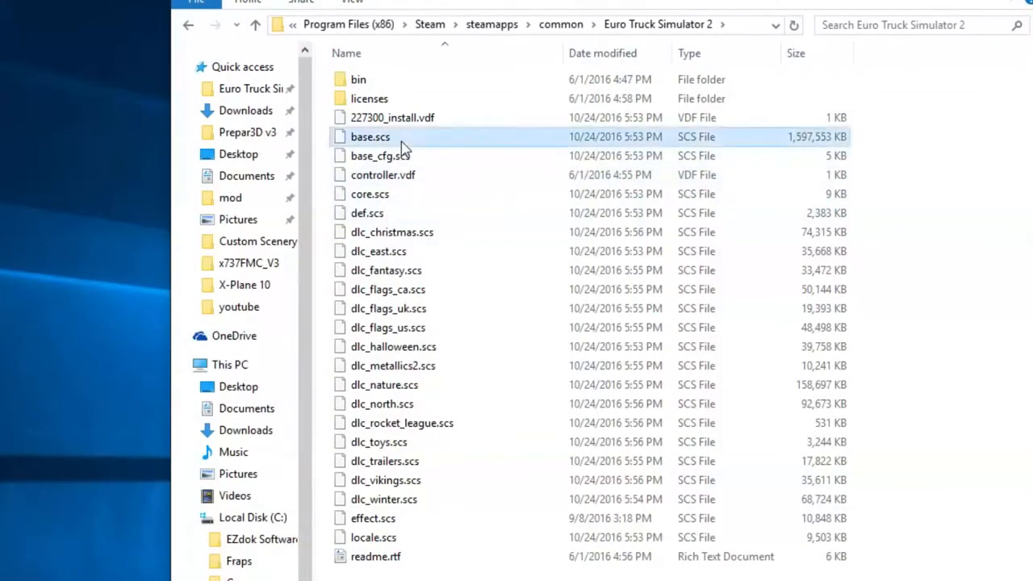
left_click(421, 214)
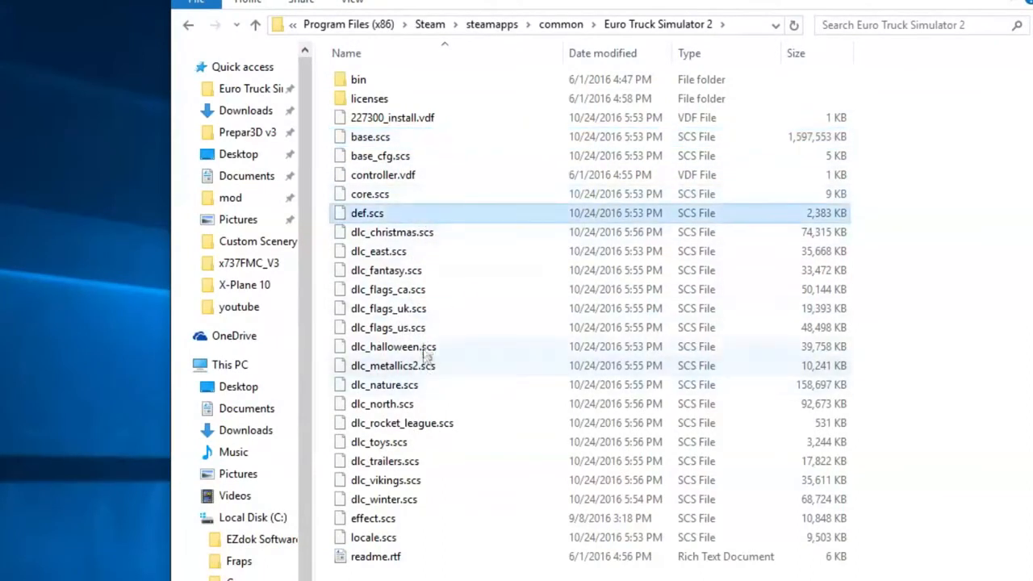
left_click(398, 139)
left_click(404, 213)
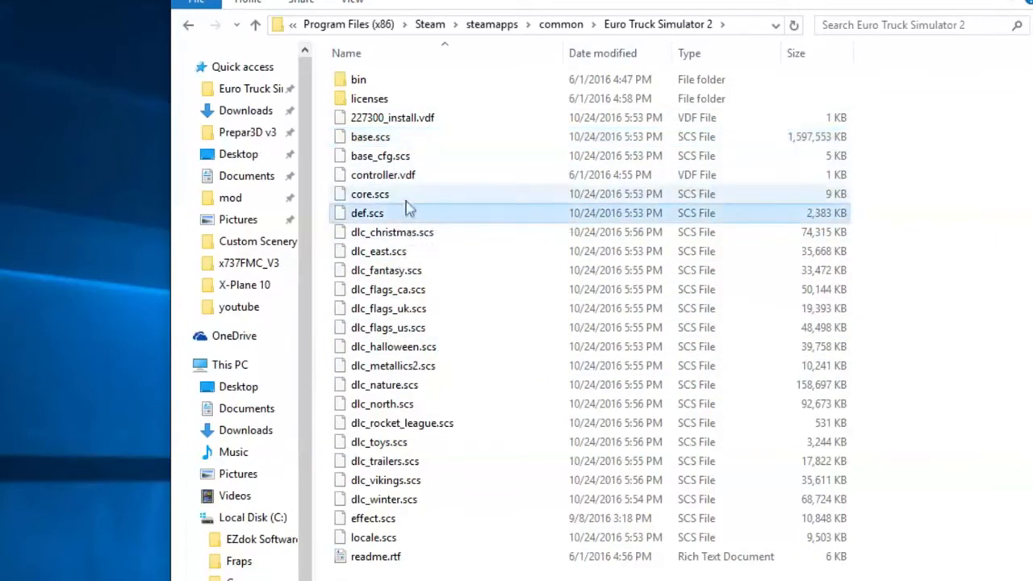
left_click(401, 139, "ctrl")
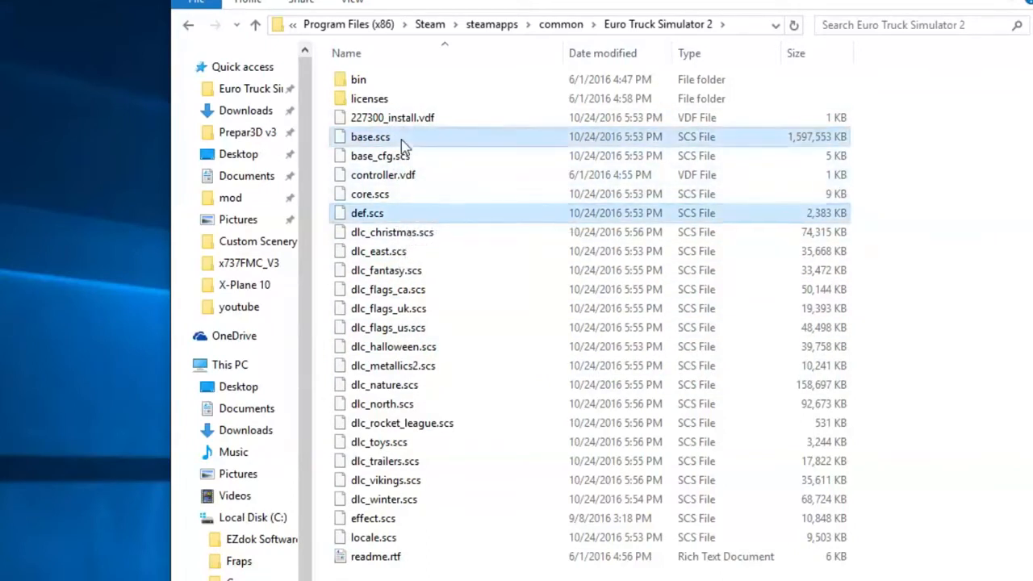
right_click(413, 215)
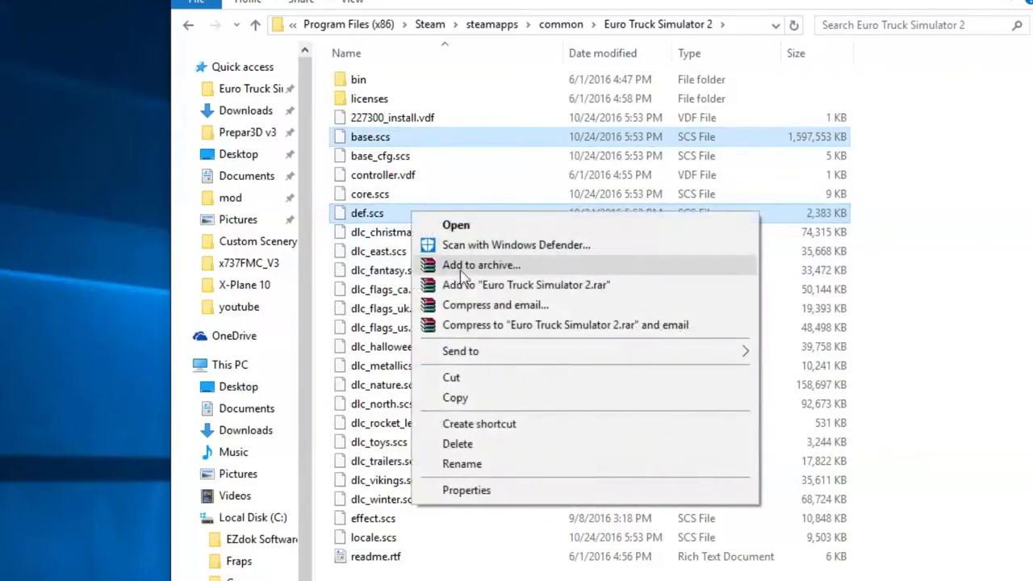
left_click(456, 398)
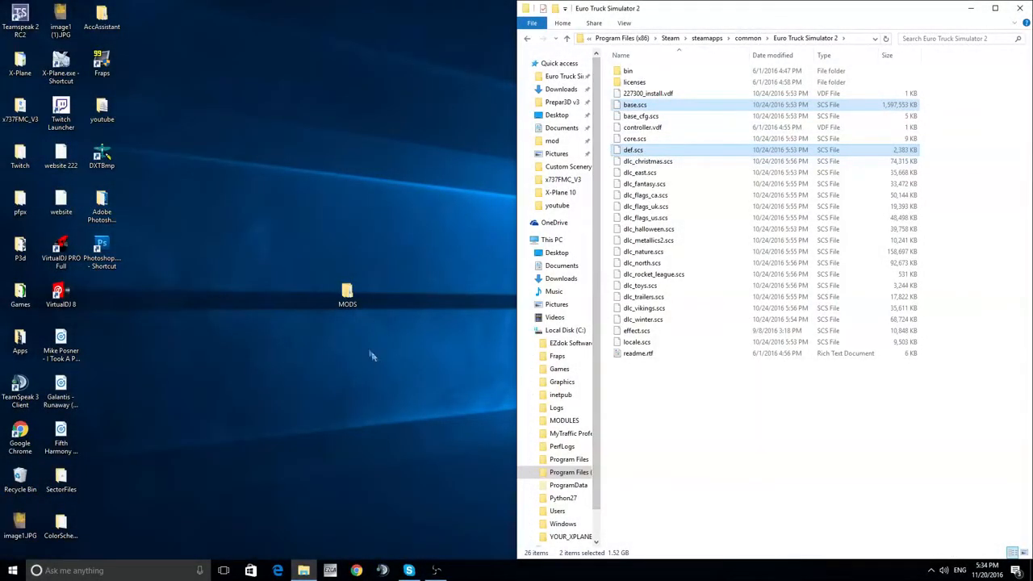
Step: Open the desktop's MODS folder in a second window and dock it beside the game's install folder
left_click(347, 299)
double_click(347, 299)
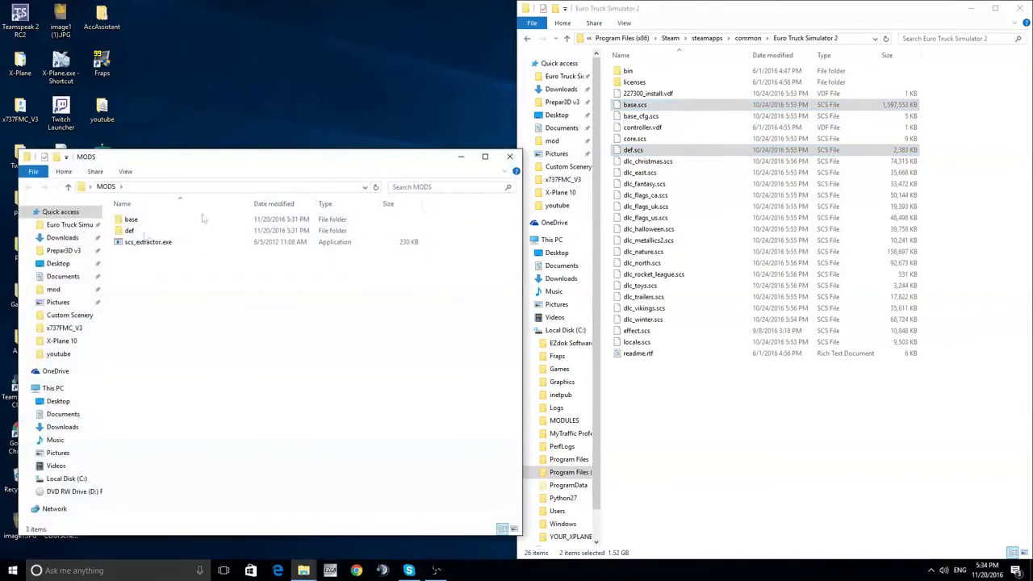
left_click_drag(201, 161, 10, 189)
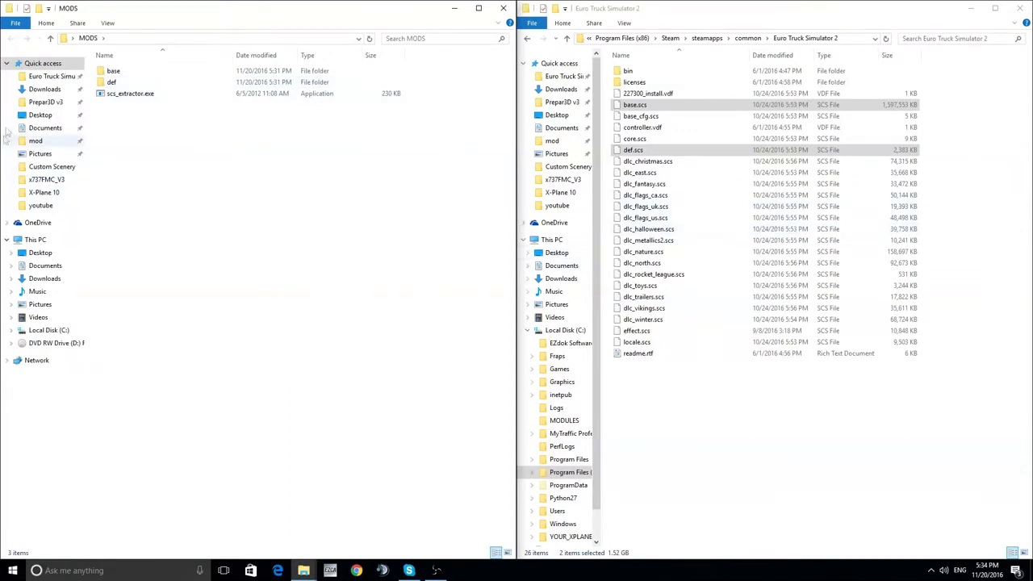
left_click(128, 73)
left_click(141, 100)
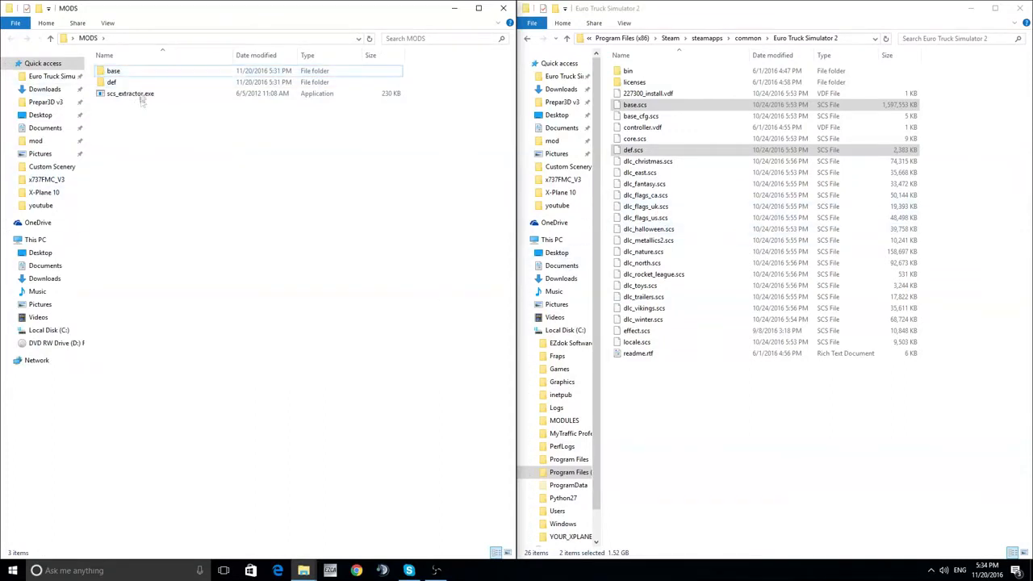
left_click(158, 75)
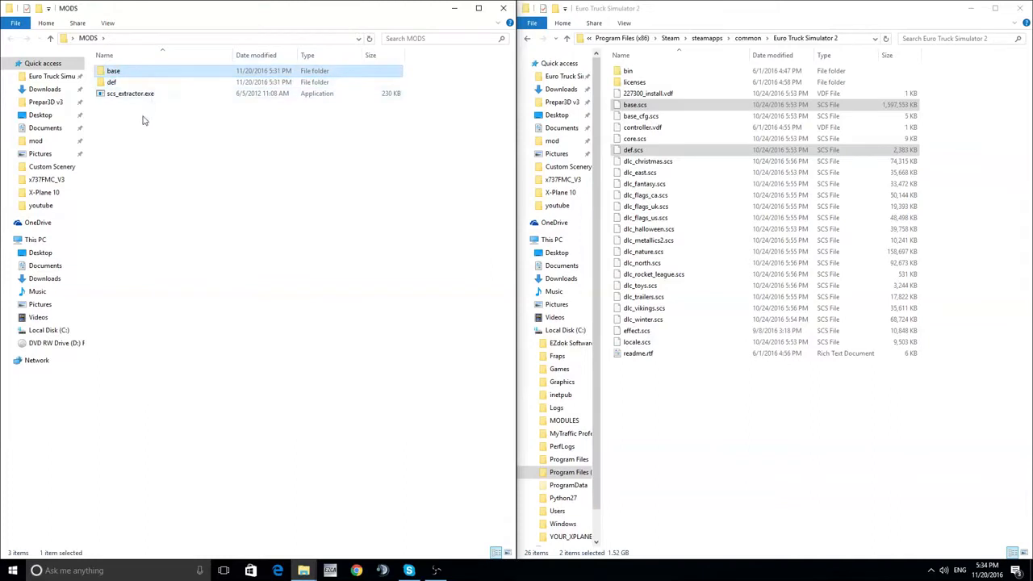
left_click(194, 206)
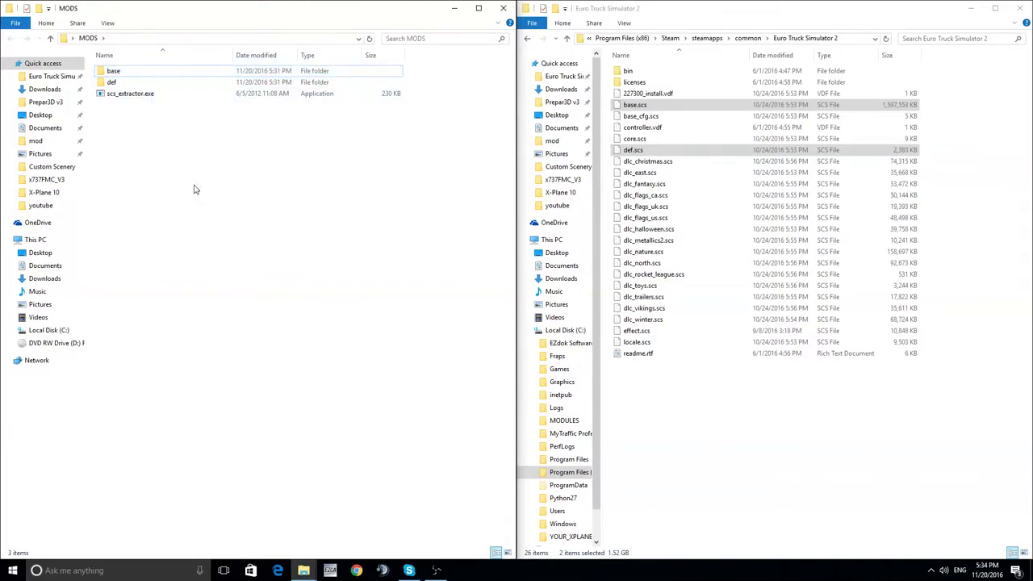
right_click(194, 190)
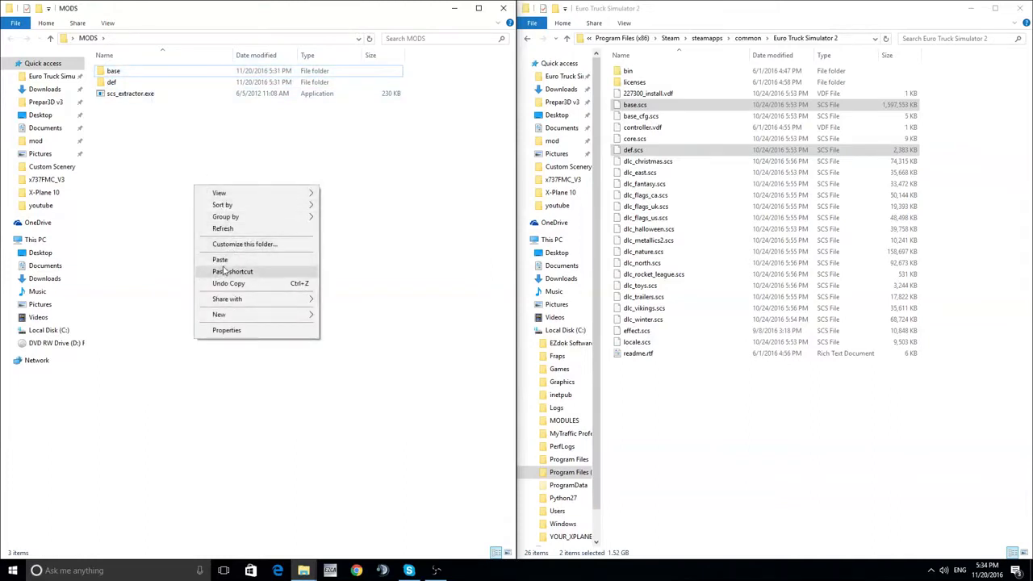
left_click(226, 271)
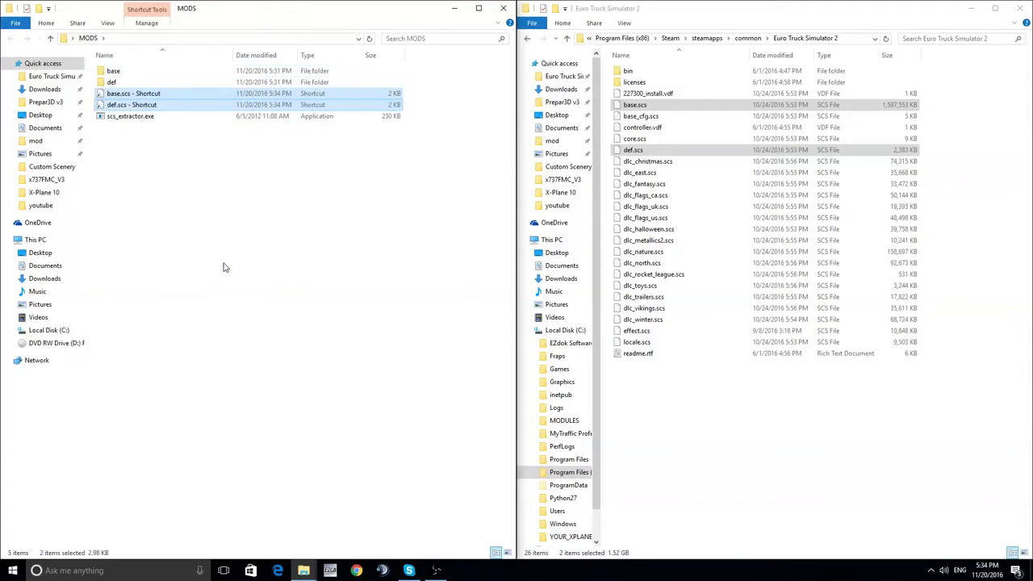
left_click(175, 108)
left_click(175, 96, "ctrl")
key("Delete")
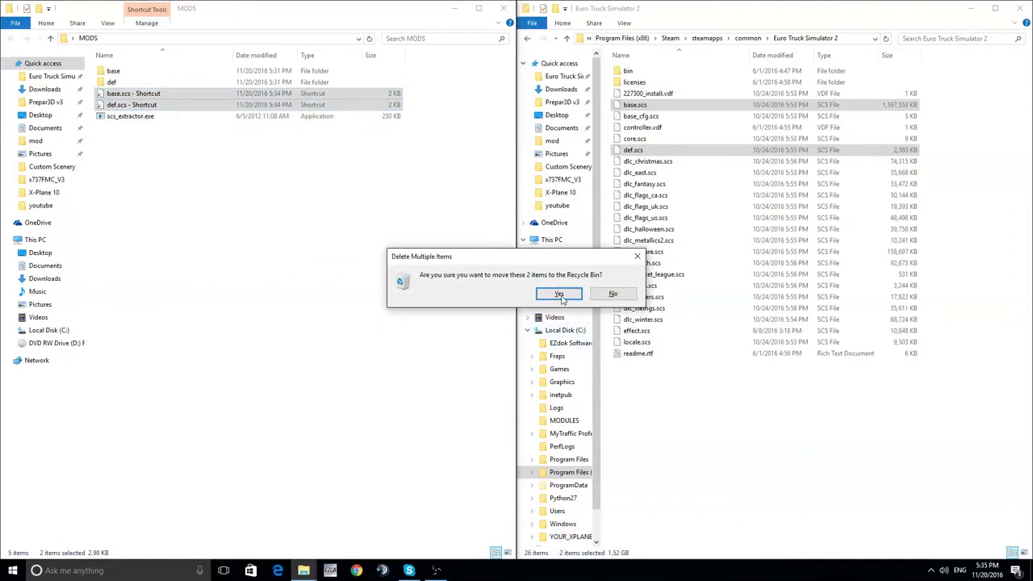
left_click(554, 293)
Step: Paste full copies of base.scs and def.scs into the MODS folder and clear the selection
right_click(338, 297)
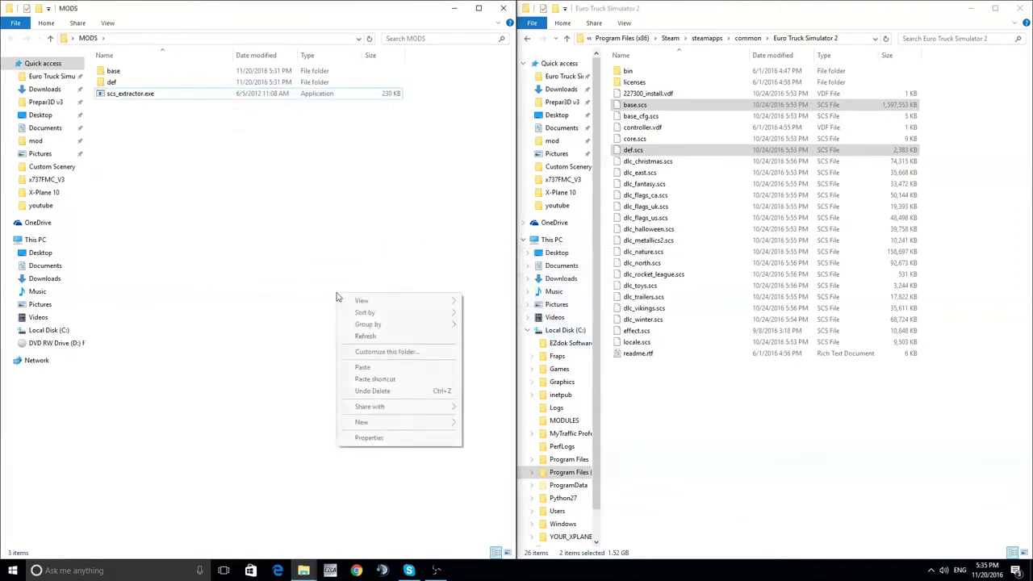
left_click(378, 367)
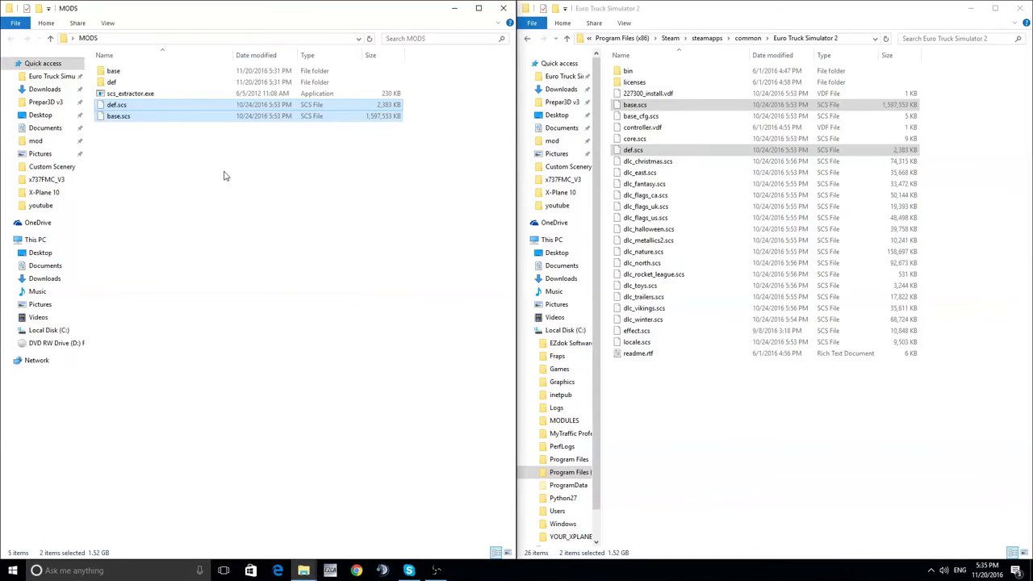
left_click(167, 323)
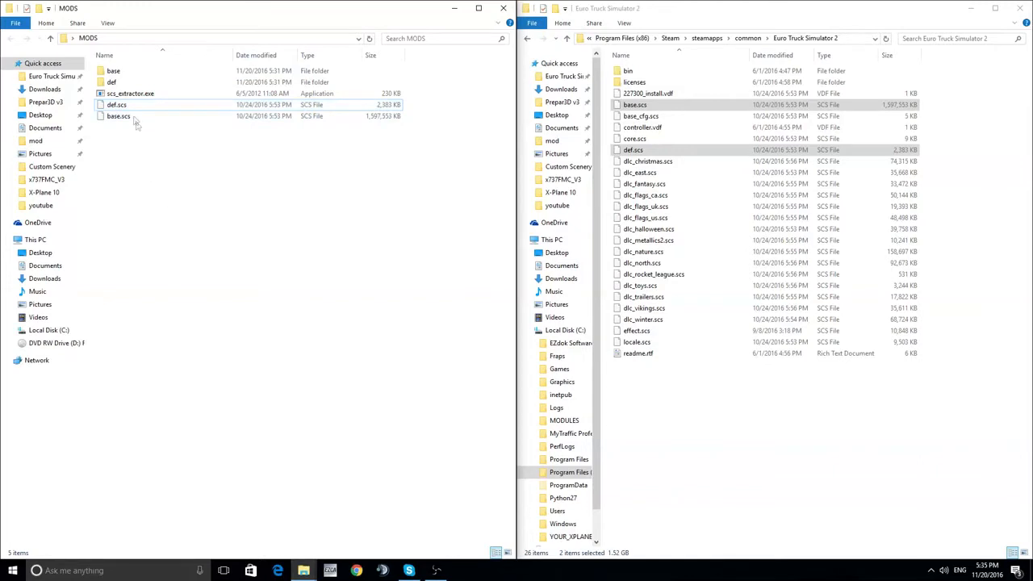
Step: Move base.scs from the MODS folder into its base subfolder and open that subfolder
left_click(132, 105)
left_click(136, 116)
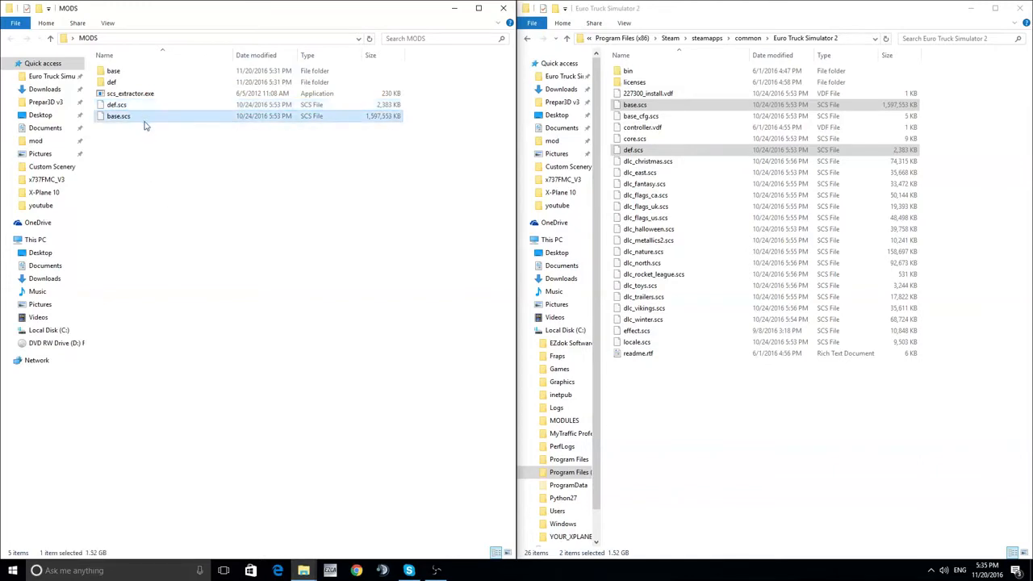
left_click(168, 131)
mouse_move(153, 115)
left_mouse_down()
mouse_move(179, 82)
mouse_move(178, 121)
mouse_move(198, 50)
mouse_move(211, 73)
mouse_move(157, 87)
left_mouse_up()
double_click(142, 72)
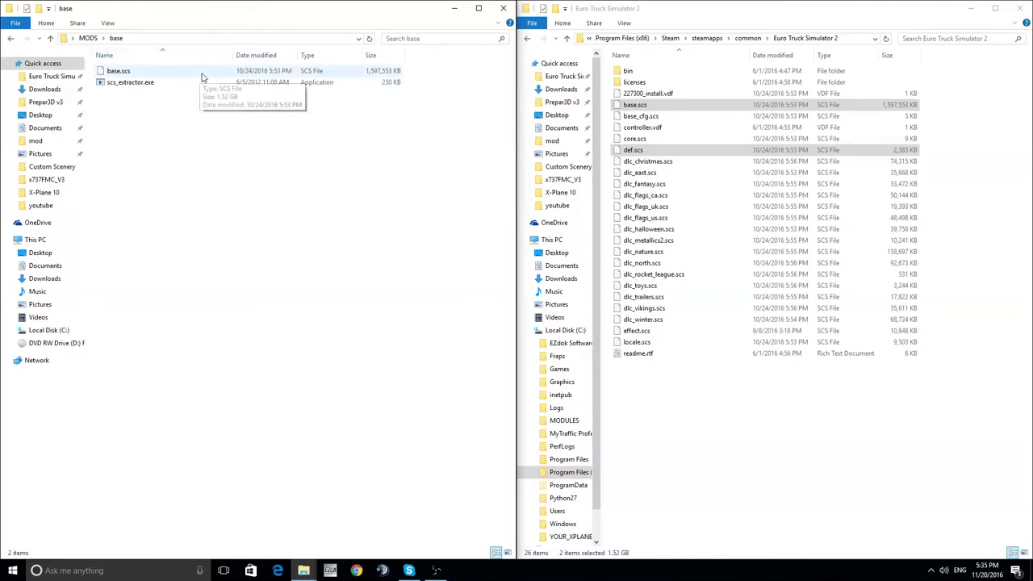
Step: Extract base.scs by running it through scs_extractor.exe in the base folder, and move the extractor's console window aside
left_click(121, 82)
mouse_move(115, 71)
left_mouse_down()
mouse_move(120, 81)
mouse_move(112, 81)
mouse_move(119, 74)
left_mouse_up()
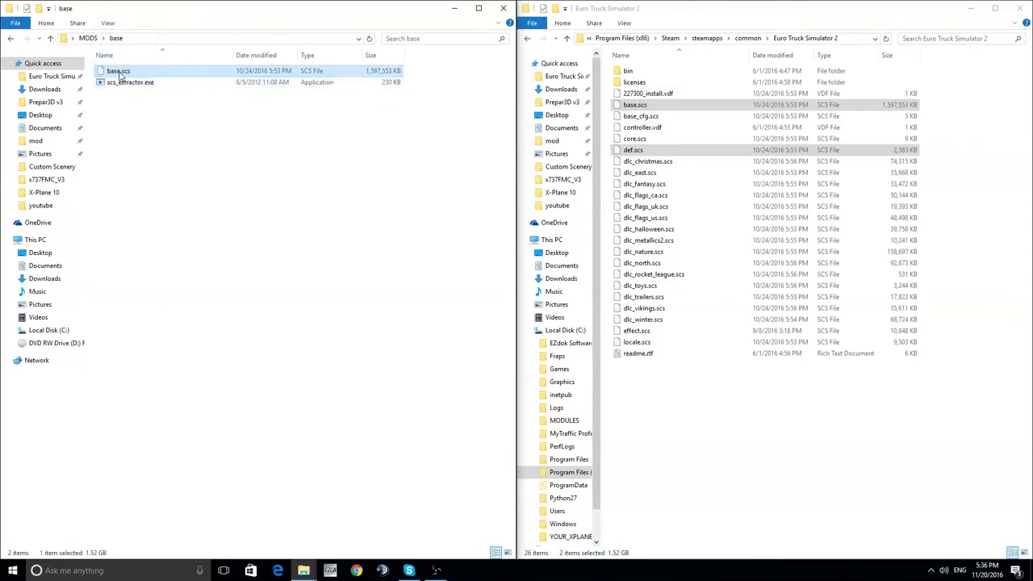
left_click(143, 112)
left_click_drag(118, 72, 139, 88)
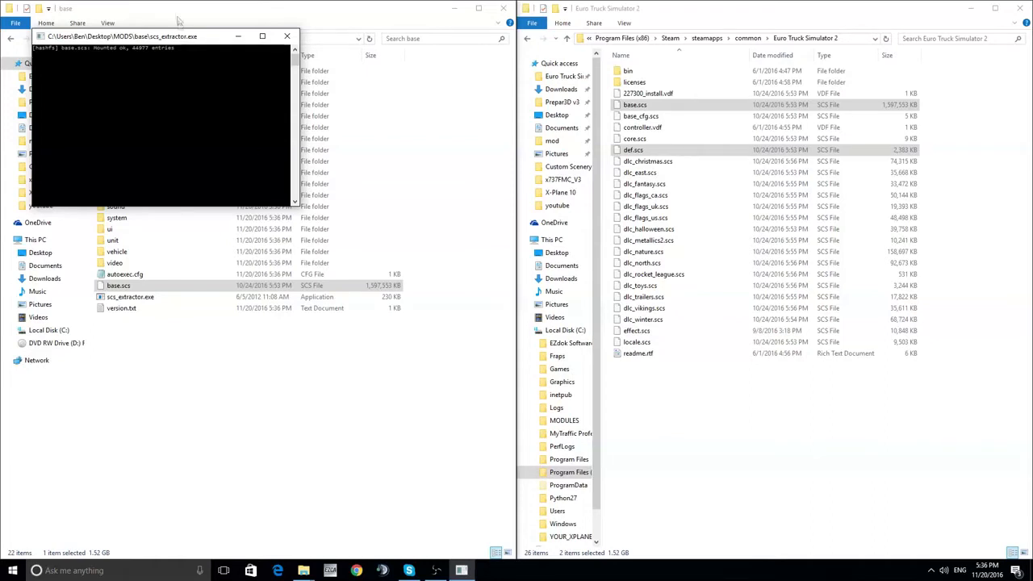
left_click_drag(185, 40, 533, 133)
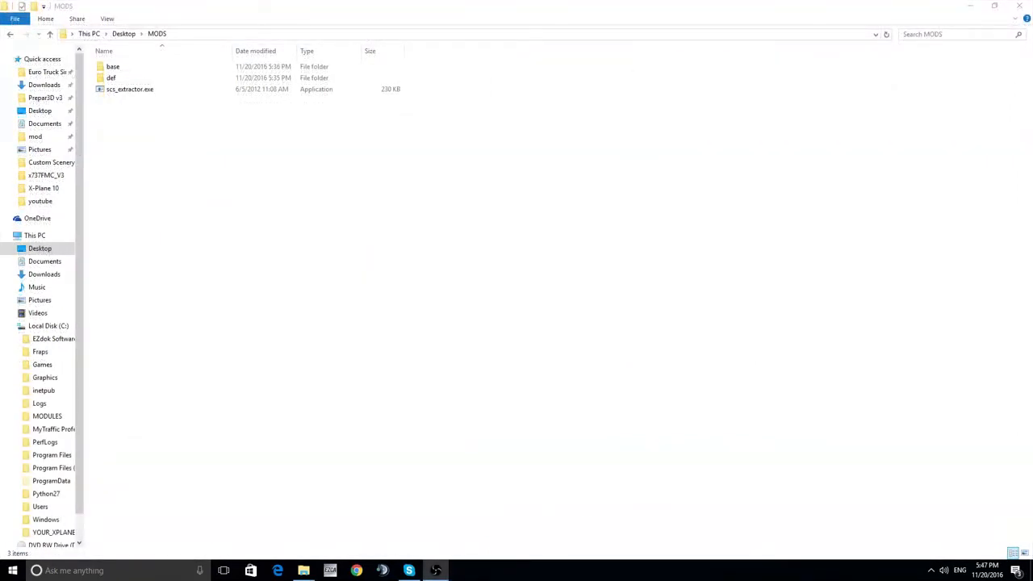
Step: Open the extracted company trailer skins folder under base, vehicle, trailer_eu, company
double_click(148, 70)
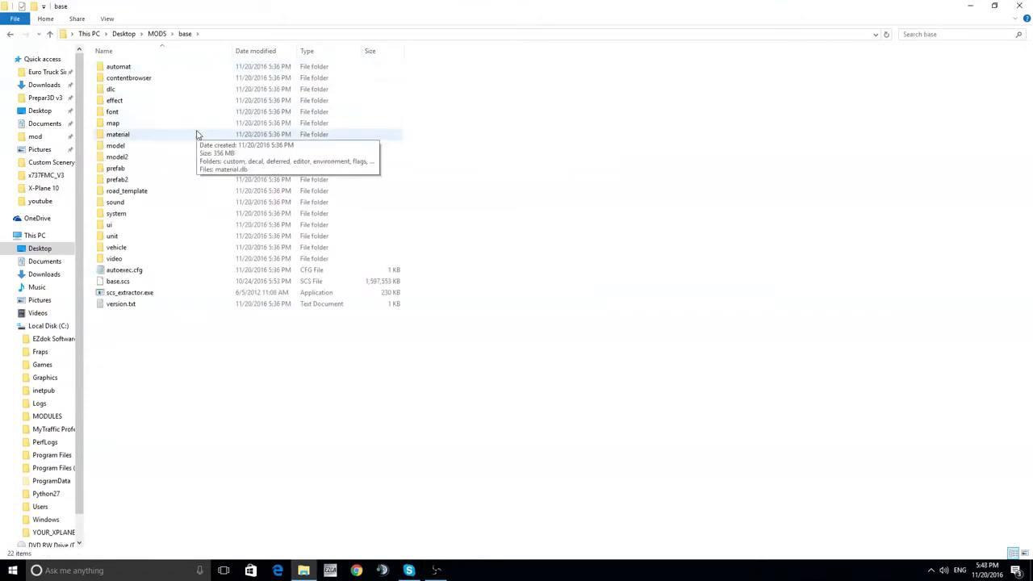
double_click(170, 248)
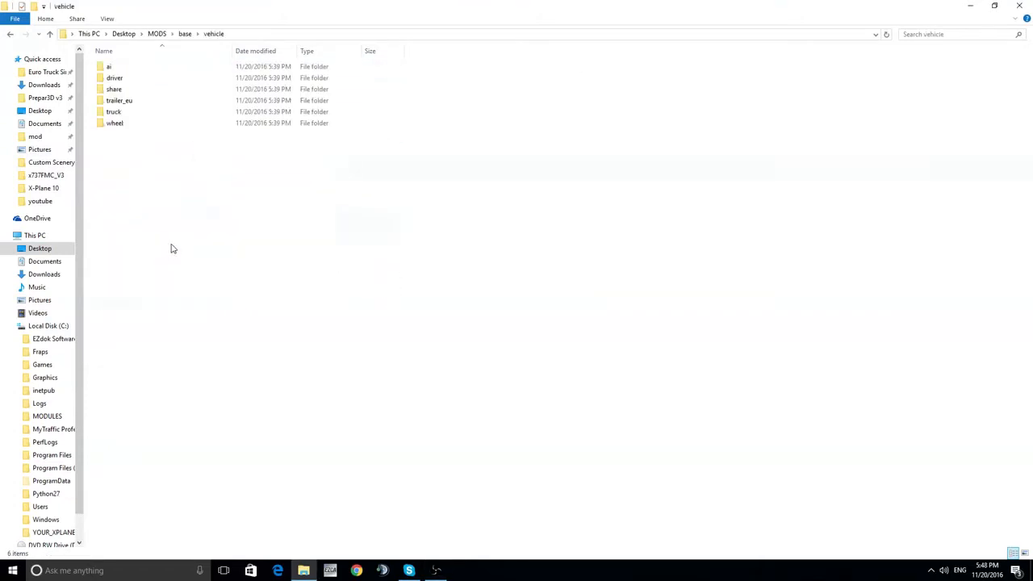
double_click(169, 102)
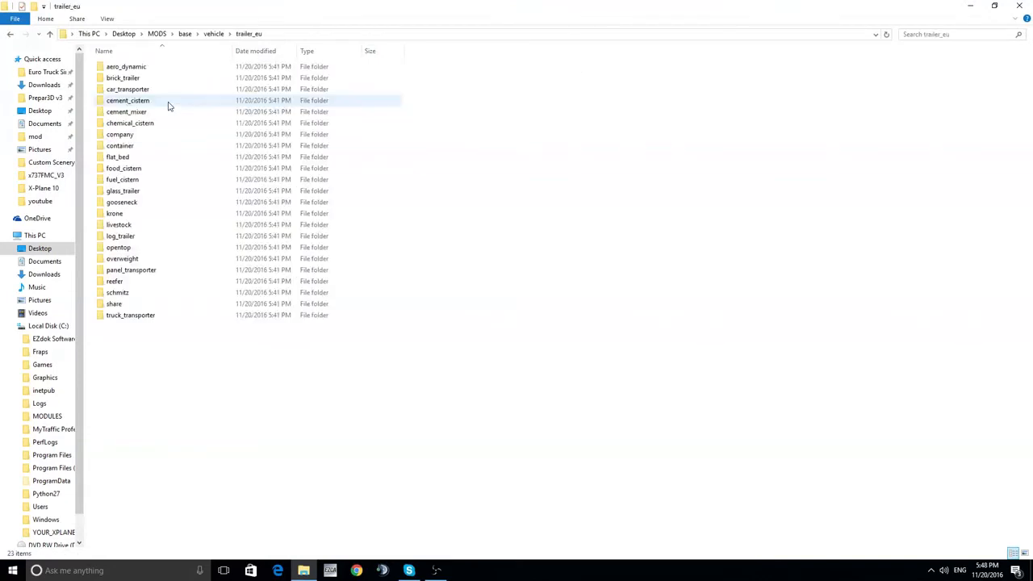
double_click(137, 135)
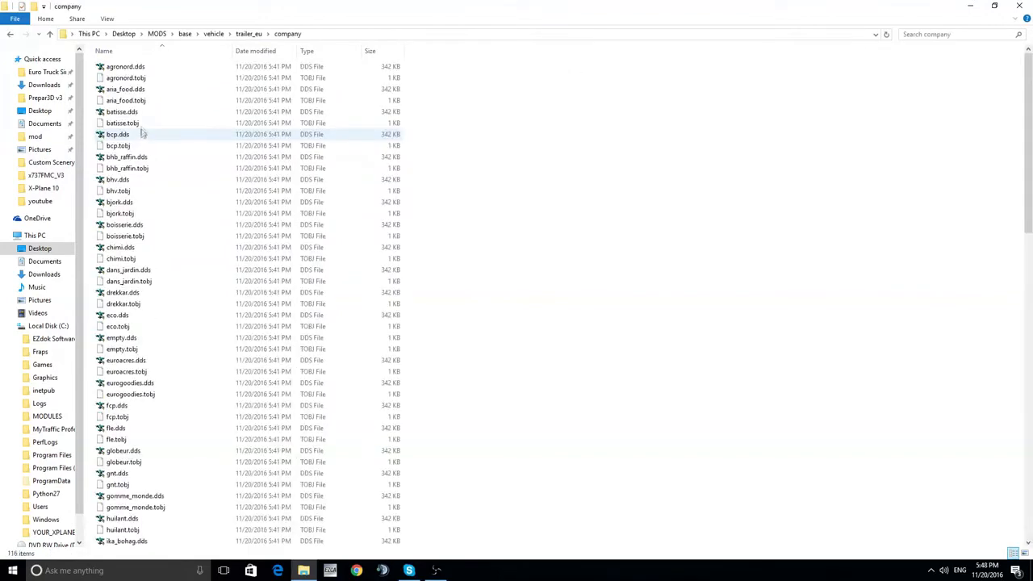
Step: Look through the DDS and TOBJ files in the company folder to see which company trailer skins are available
scroll(339, 170, "down", 3)
scroll(339, 169, "down", 15)
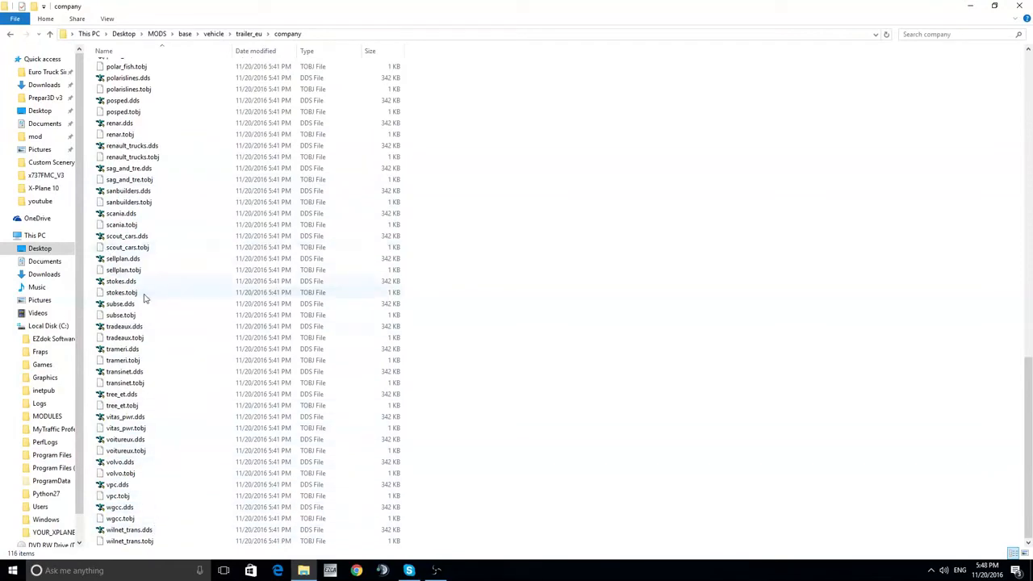
scroll(143, 295, "up", 2)
scroll(143, 296, "down", 2)
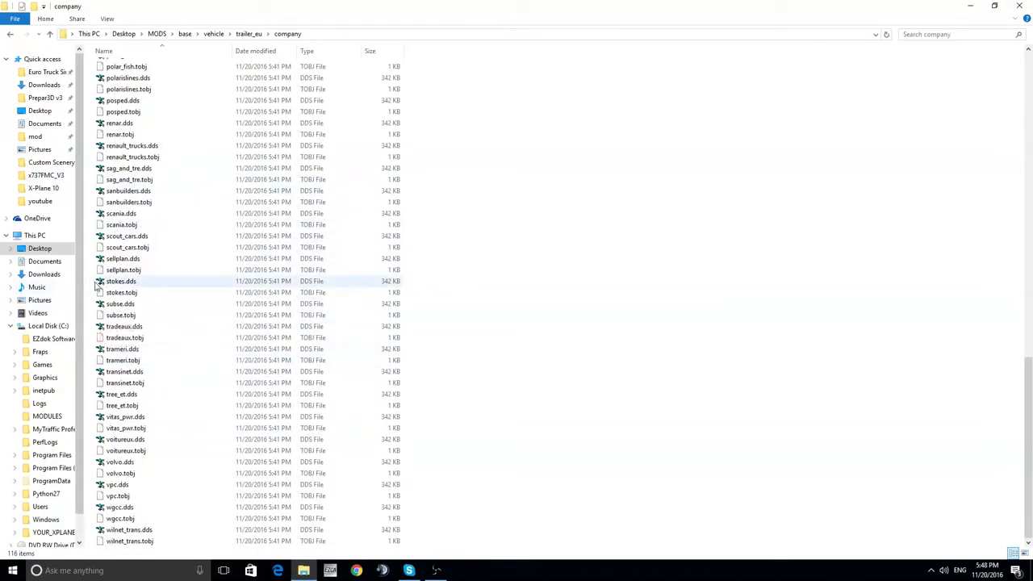
left_click(143, 351)
scroll(143, 323, "up", 3)
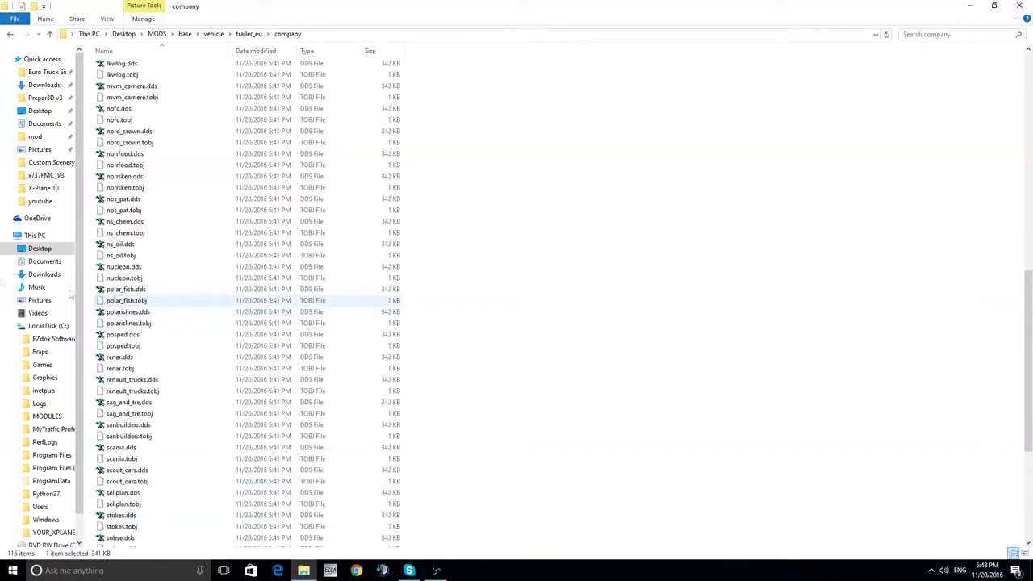
left_click(273, 280)
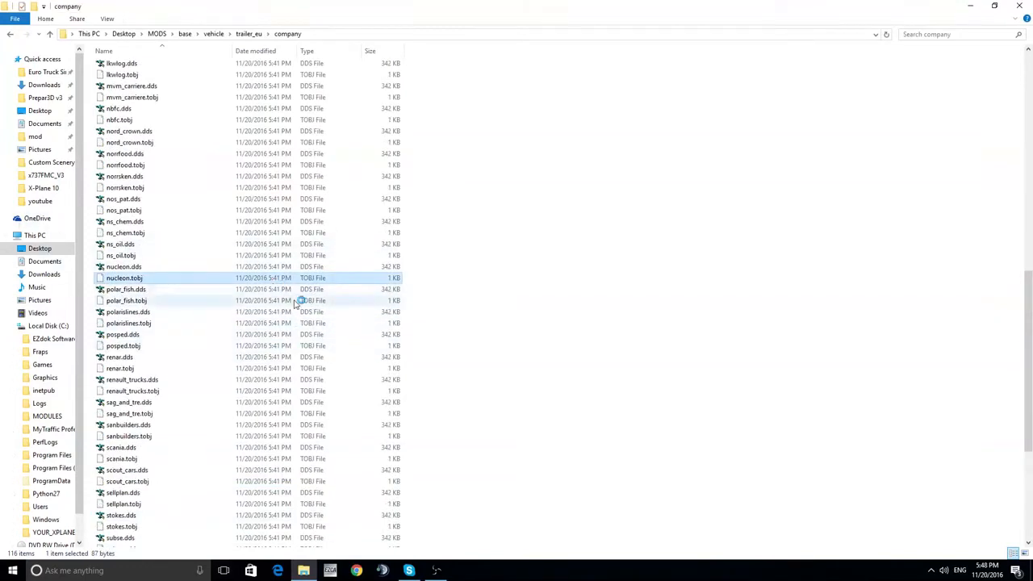
left_click(356, 291)
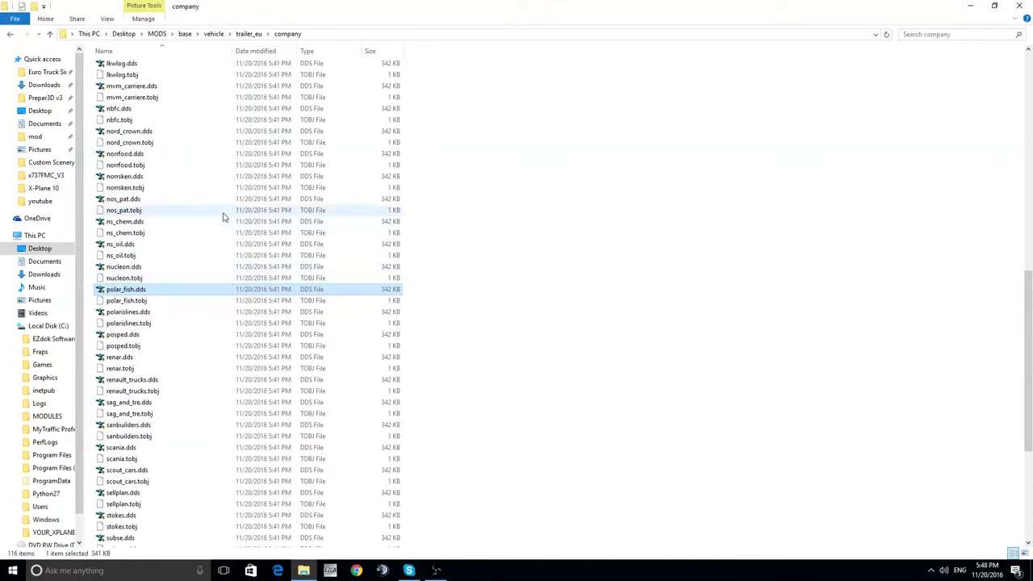
scroll(222, 212, "up", 4)
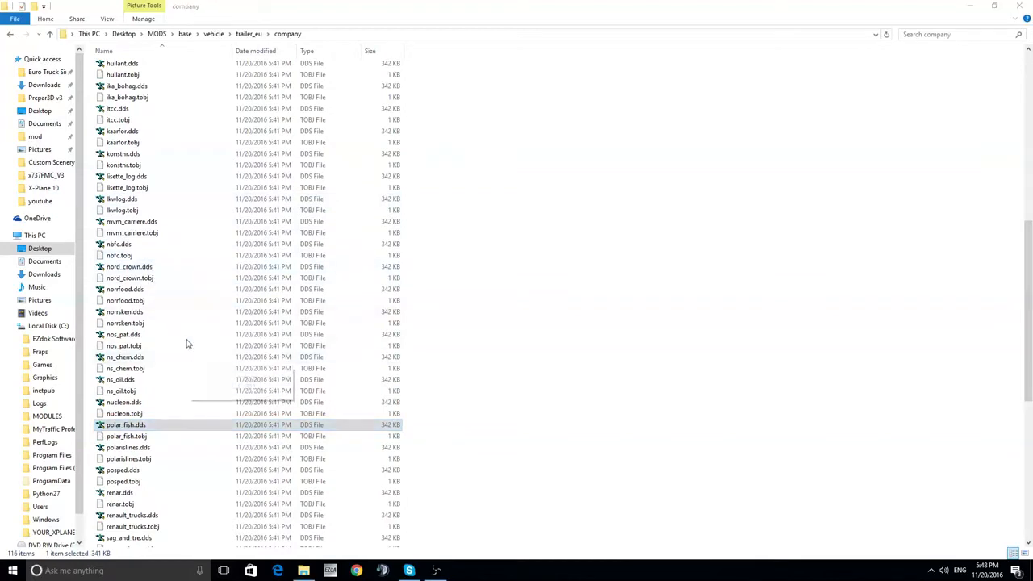
left_click(683, 325)
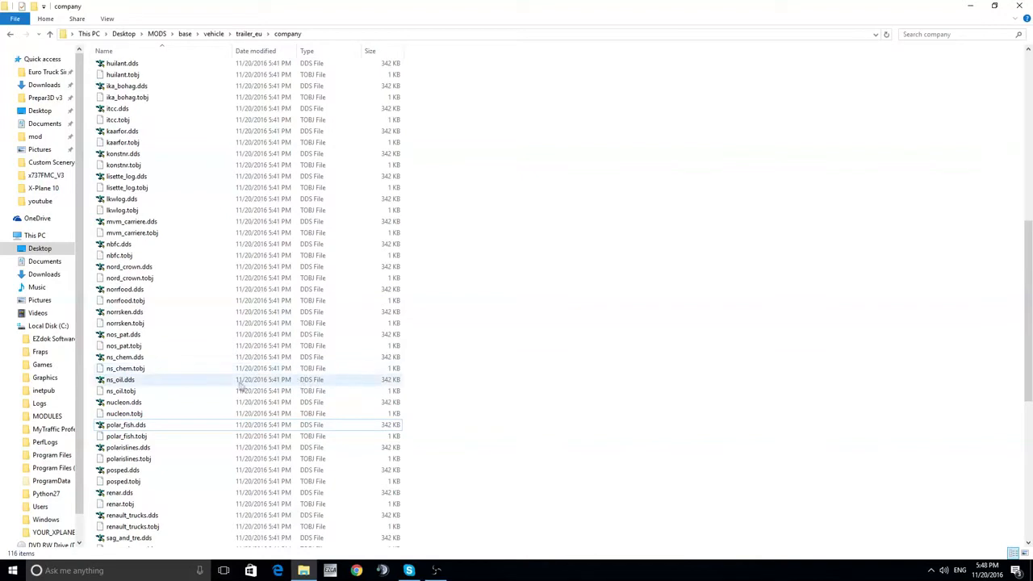
left_click(167, 429)
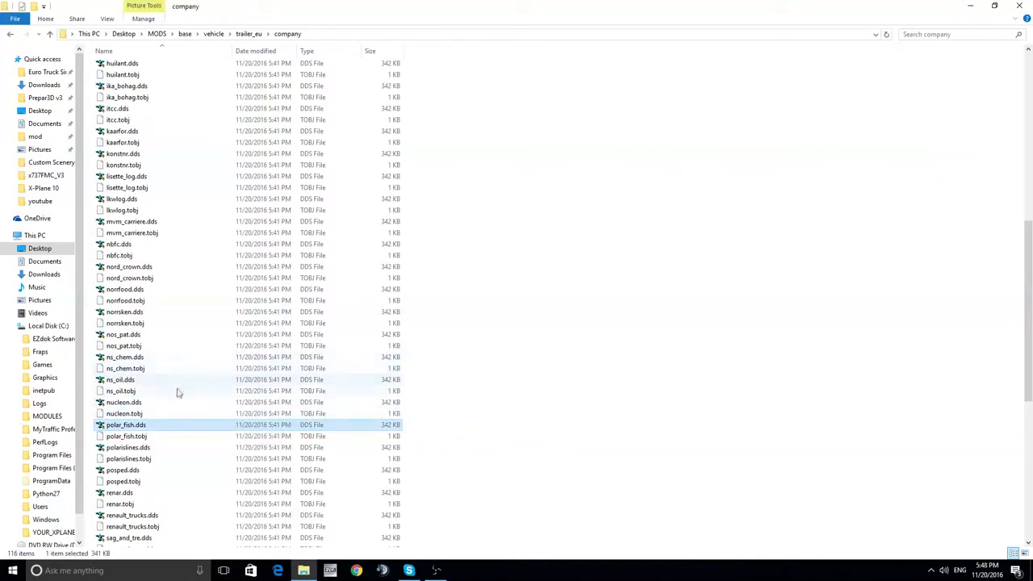
scroll(184, 379, "up", 6)
scroll(189, 368, "up", 7)
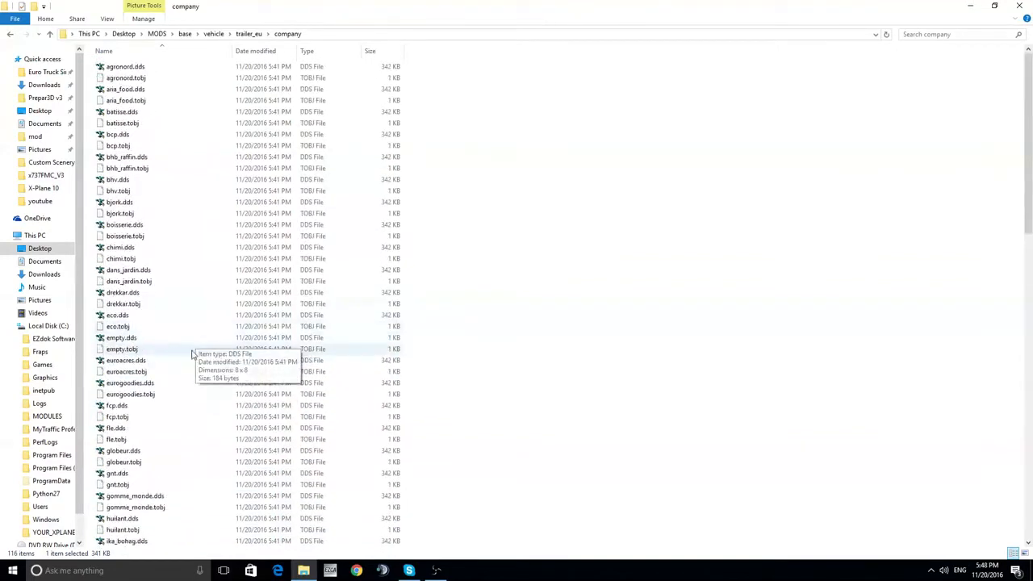
left_click(135, 318)
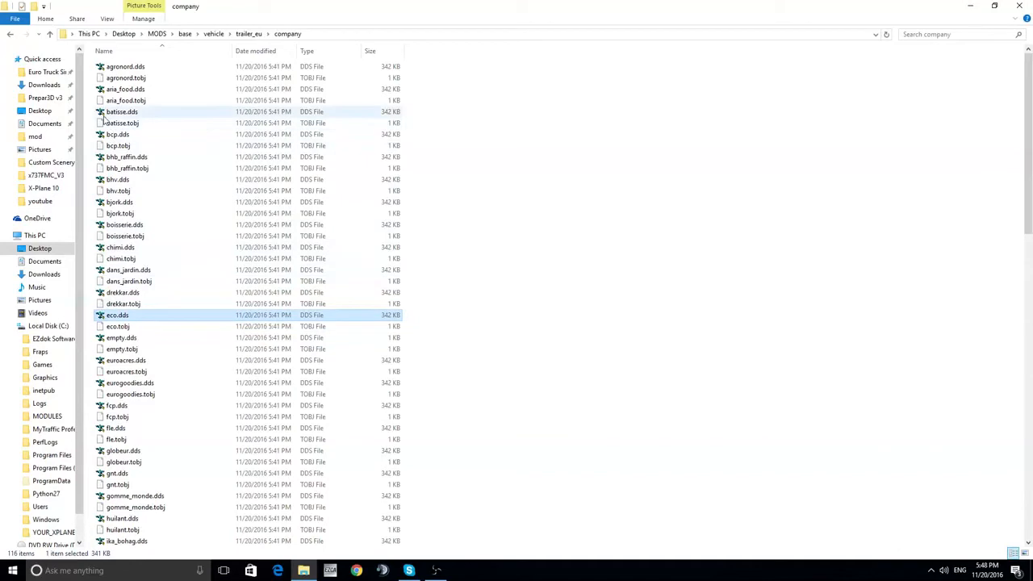
scroll(121, 321, "down", 3)
scroll(162, 347, "down", 7)
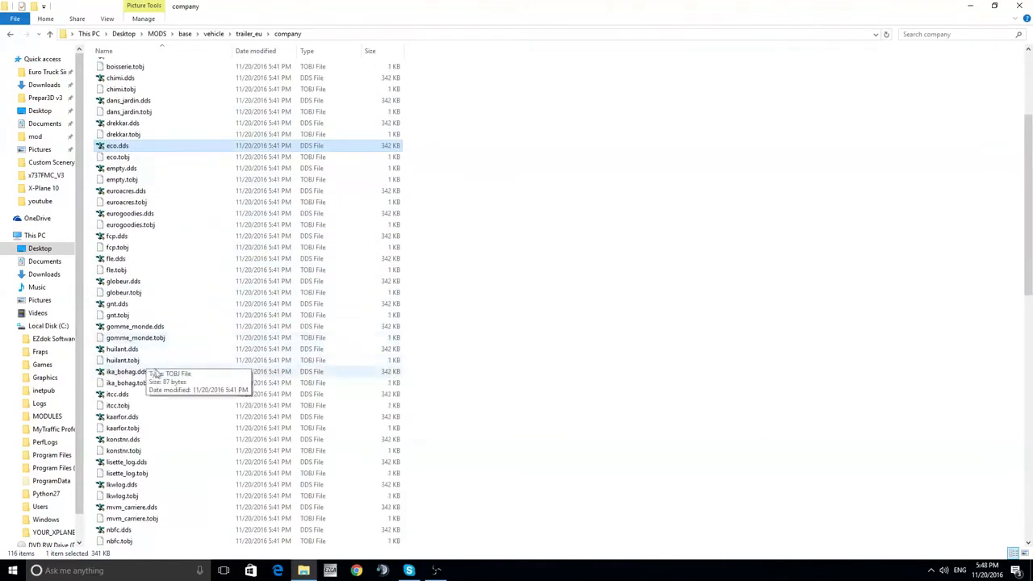
scroll(242, 452, "down", 11)
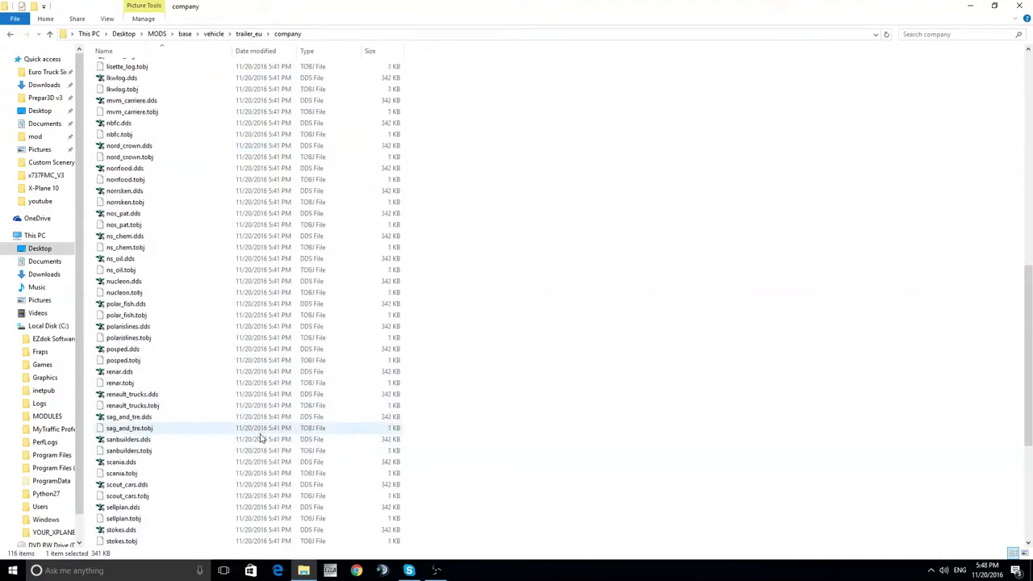
scroll(241, 468, "down", 3)
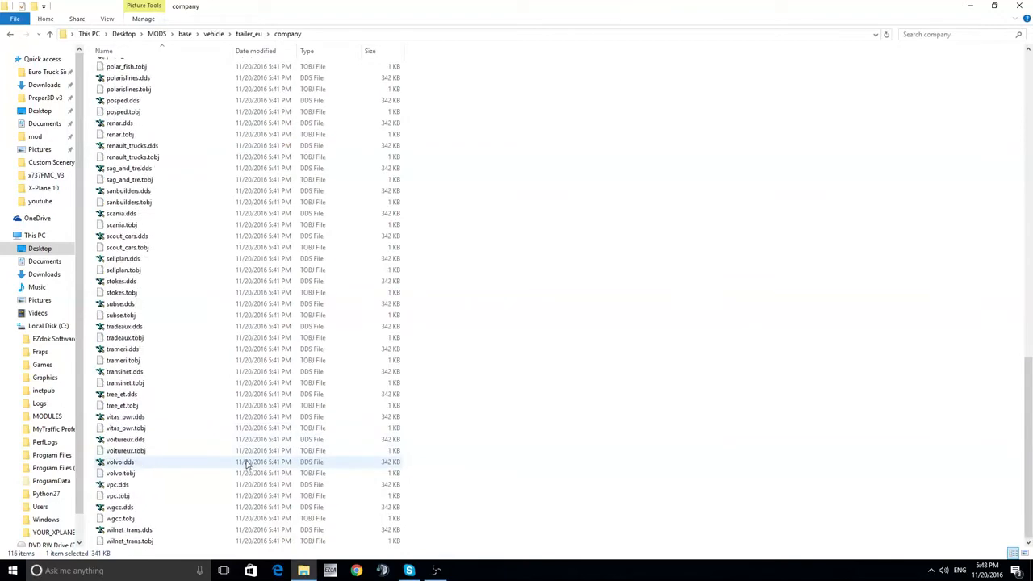
scroll(180, 392, "up", 7)
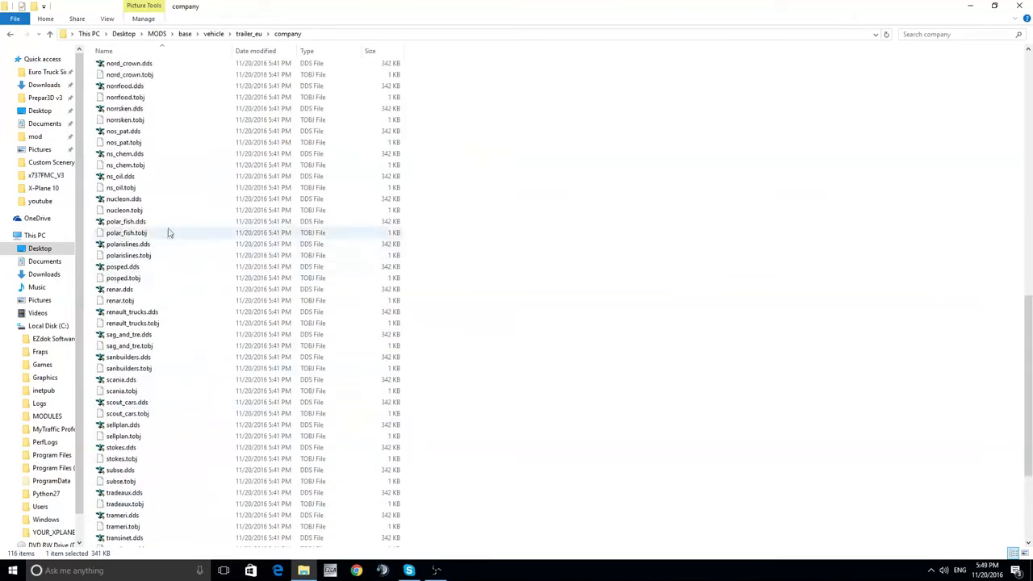
scroll(162, 121, "up", 6)
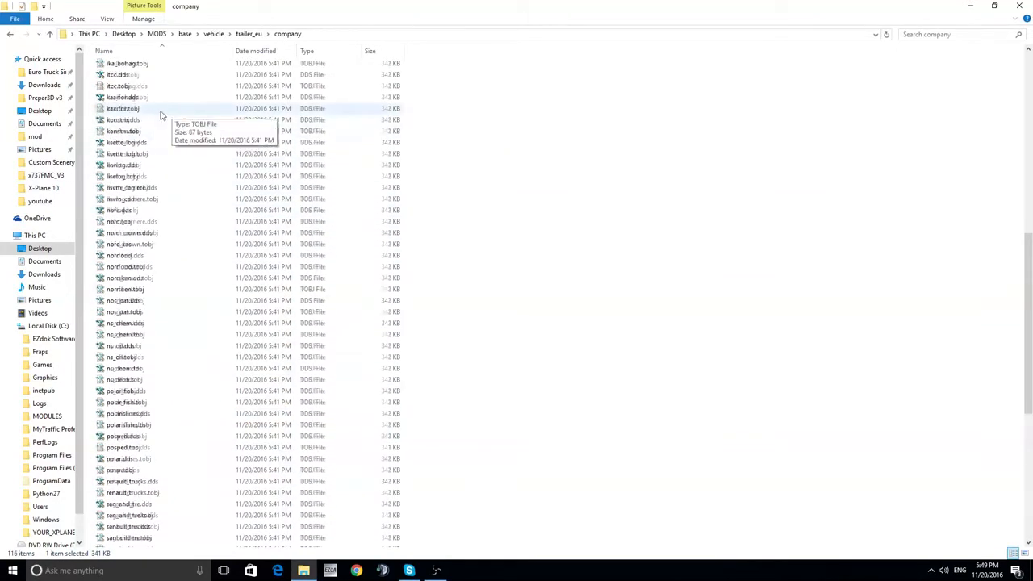
scroll(162, 116, "up", 5)
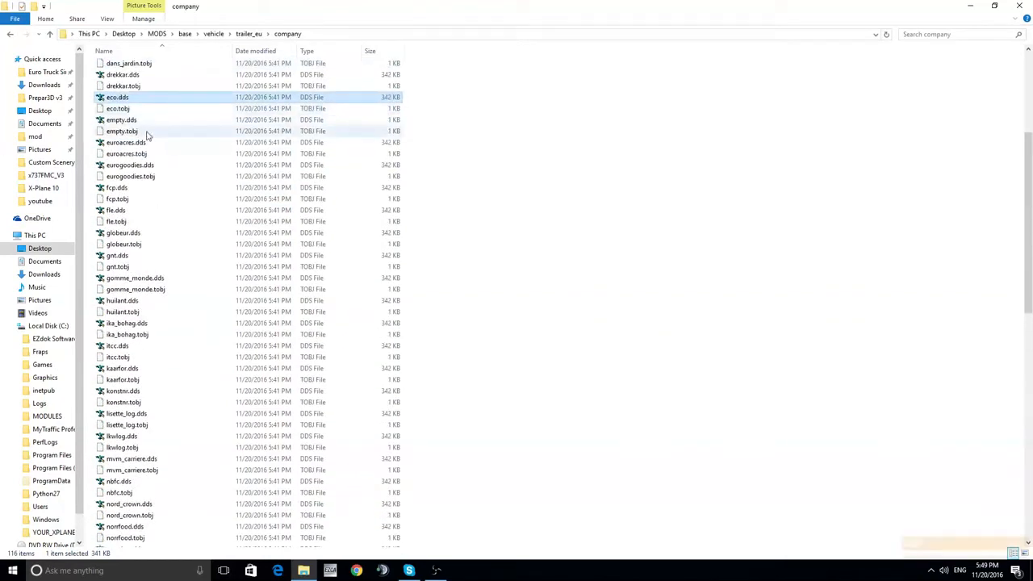
Step: Open eurogoodies.dds with DXT1 Bitmap Manipulator
left_click(171, 166)
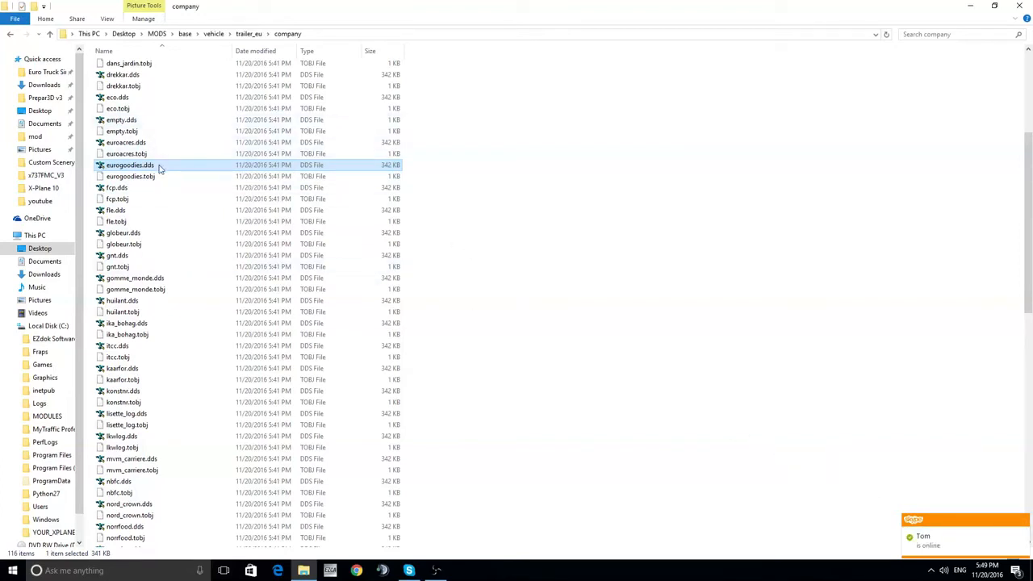
left_click(479, 256)
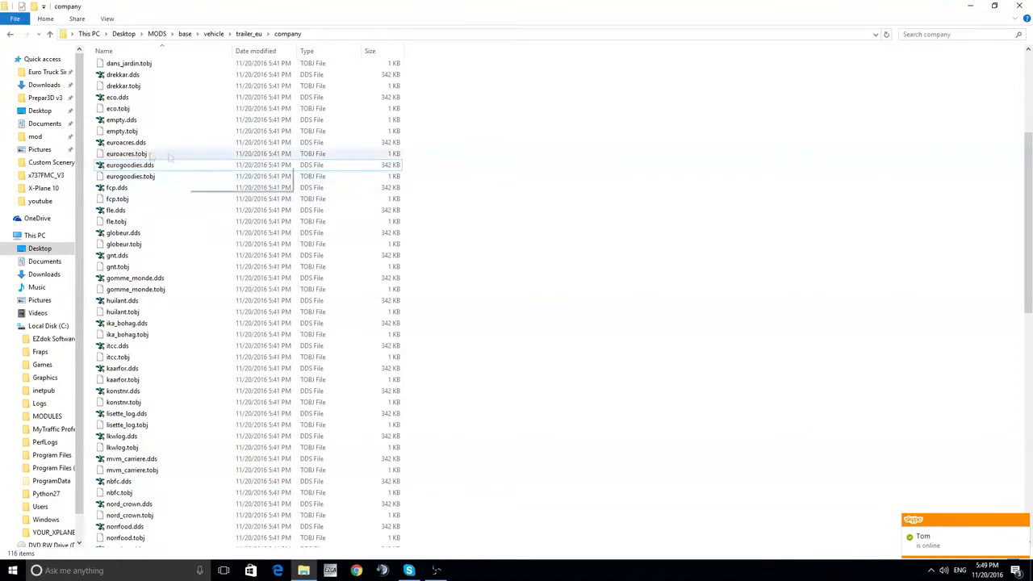
right_click(108, 166)
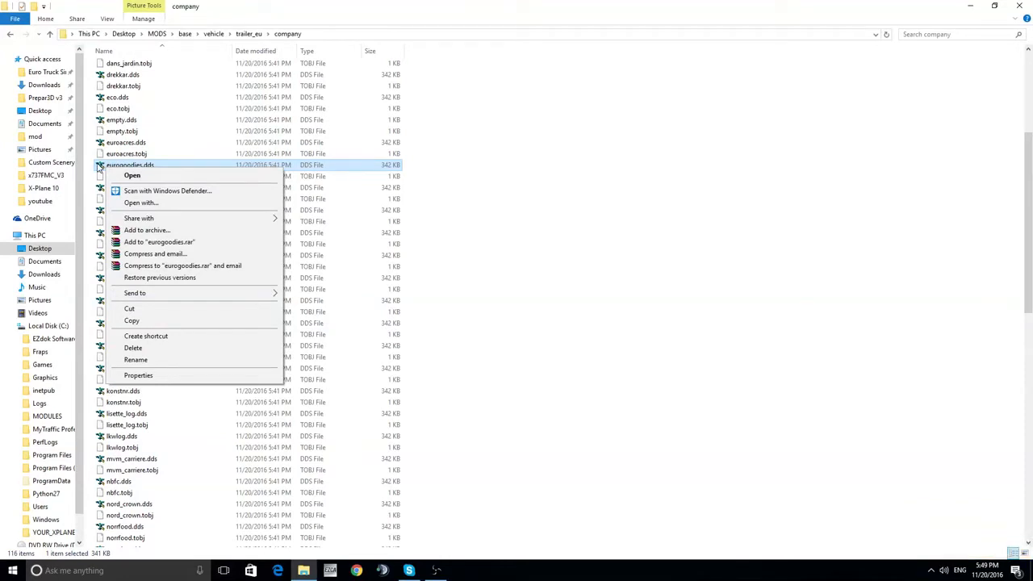
left_click(142, 203)
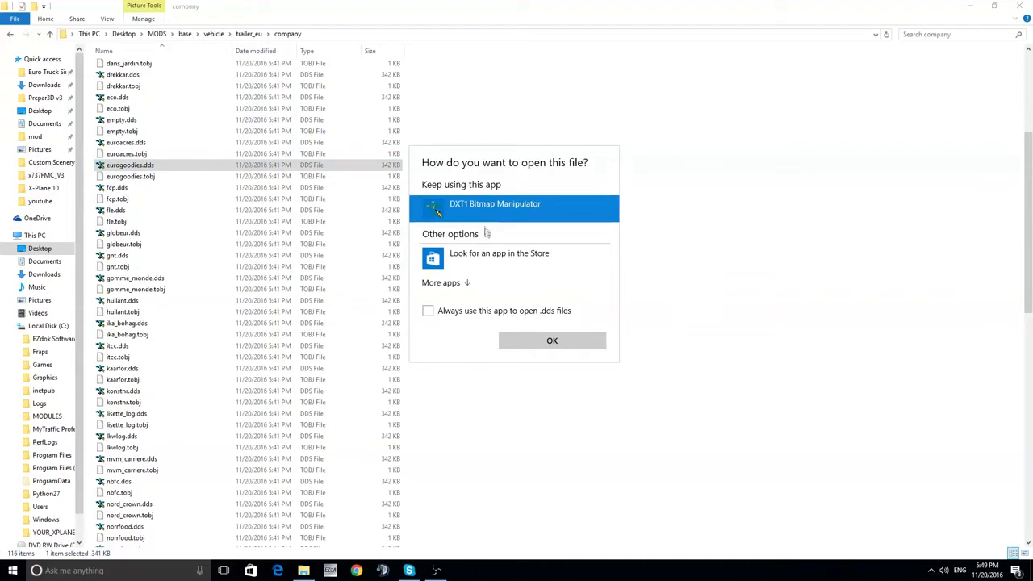
left_click(555, 341)
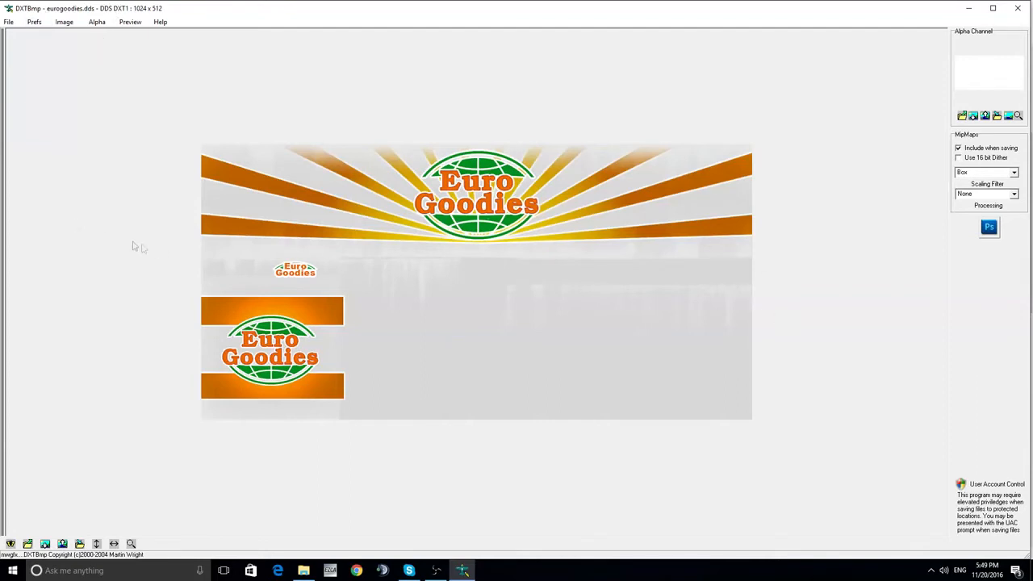
Step: Send the eurogoodies.dds texture from DXTBmp to Photoshop for editing
left_click(63, 21)
left_click(81, 34)
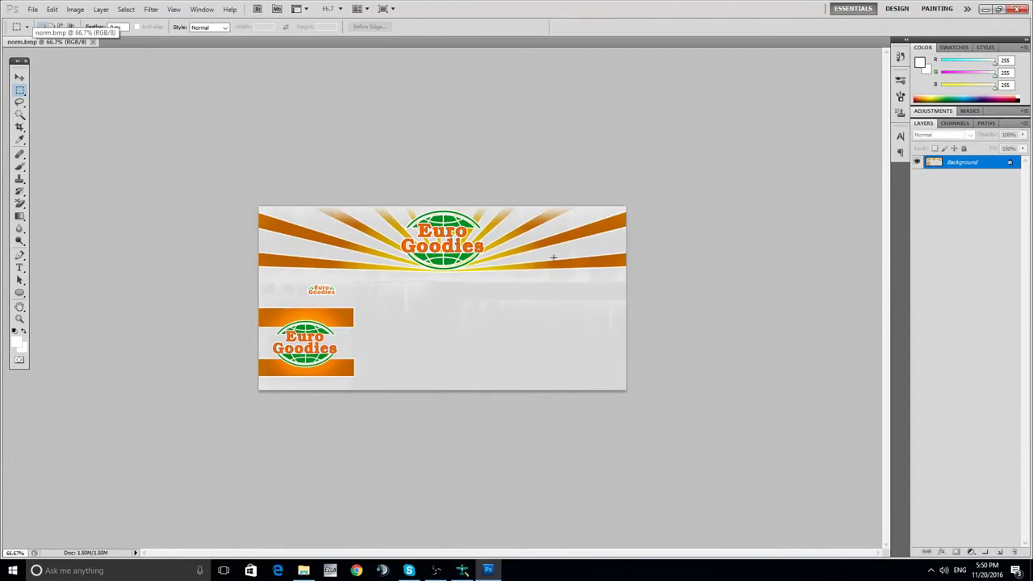
key("ctrl+plus")
key("ctrl+plus")
key("ctrl+minus")
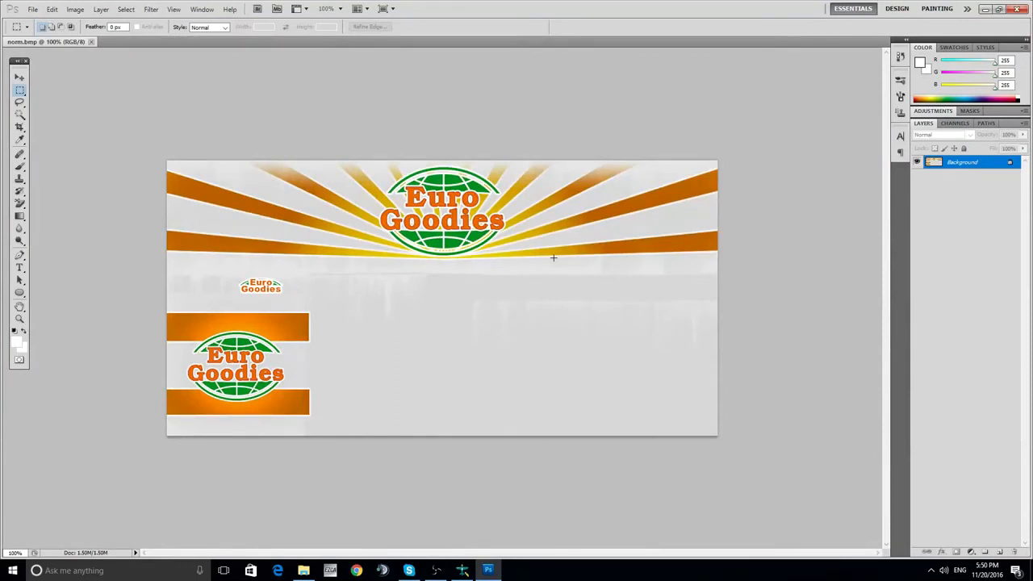
Step: Switch to Chrome, search Google Images for "youtube logo" and copy the red play-button logo image
left_click(356, 570)
type("google")
key("Return")
left_click(88, 146)
type("you")
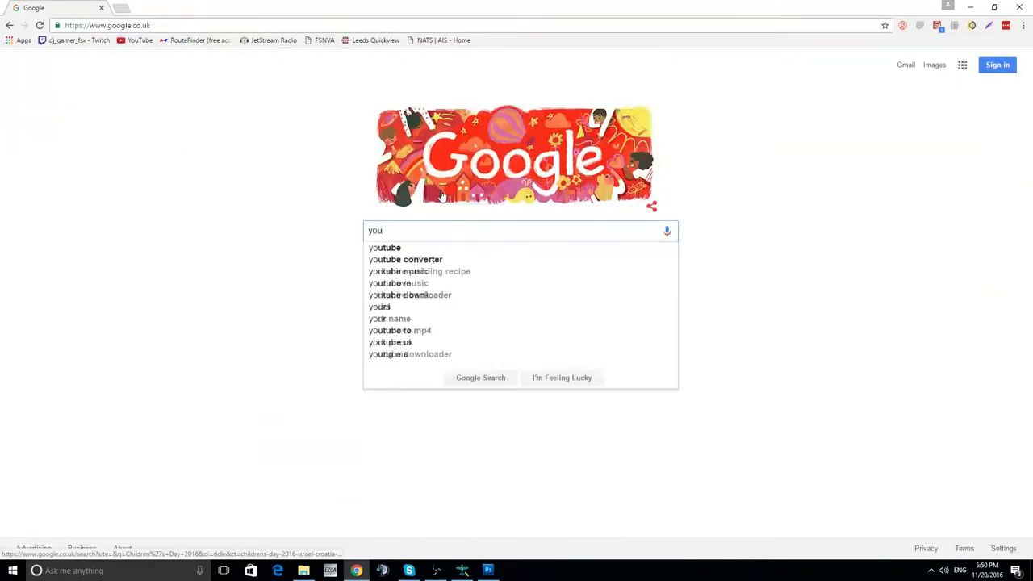
type("tube logog")
key("Return")
left_click(111, 96)
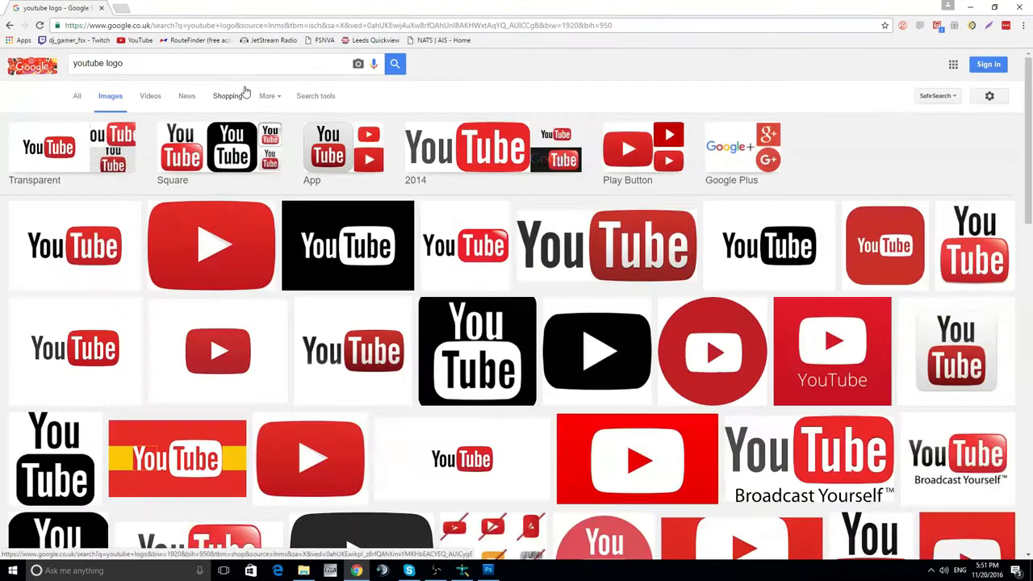
right_click(244, 248)
left_click(279, 353)
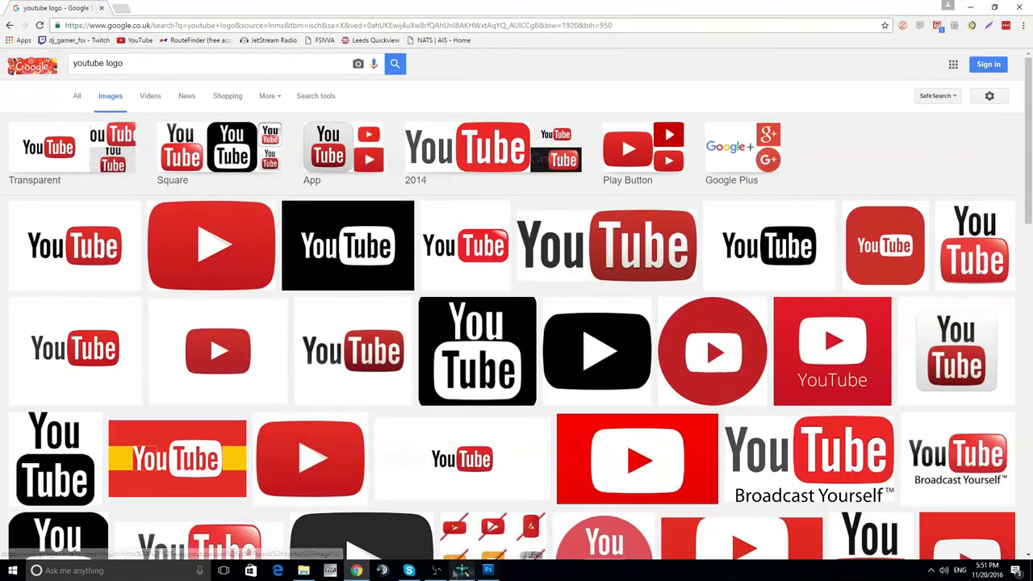
Step: Switch to Photoshop, paste the copied YouTube logo into the texture and align it with the texture's upper-left corner
key("alt+Tab")
key("ctrl+v")
left_click(20, 78)
left_click_drag(452, 298, 248, 212)
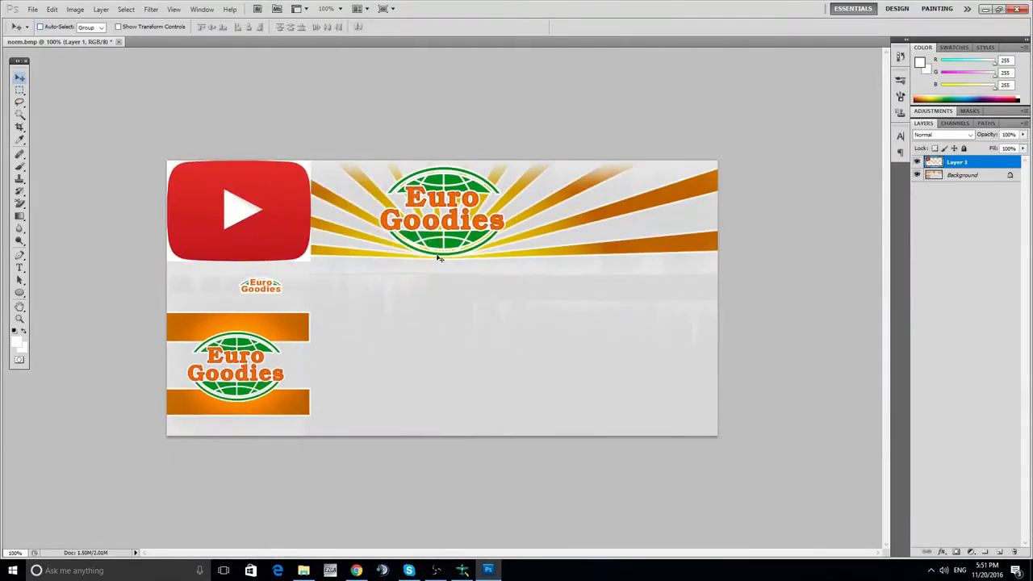
Step: Free-transform the YouTube logo to about 110% width and 95% height, keeping it in the upper-left corner of the texture
scroll(441, 259, "up", 2)
scroll(644, 267, "left", 5)
key("ctrl+t")
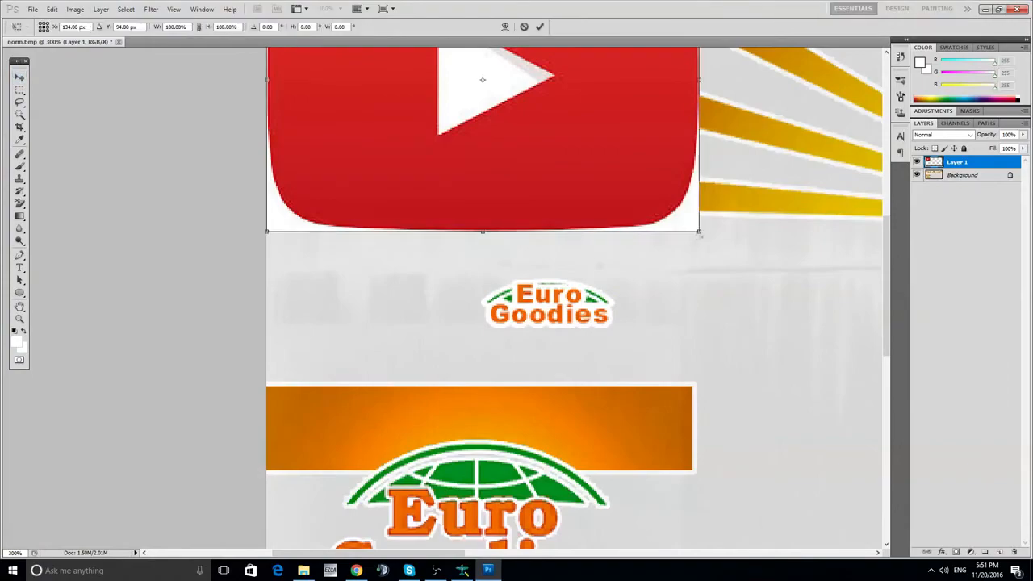
left_click_drag(699, 231, 710, 217)
scroll(709, 220, "up", 1)
left_click_drag(337, 553, 417, 491)
scroll(417, 491, "up", 3)
left_click_drag(339, 242, 374, 252)
scroll(586, 395, "down", 2)
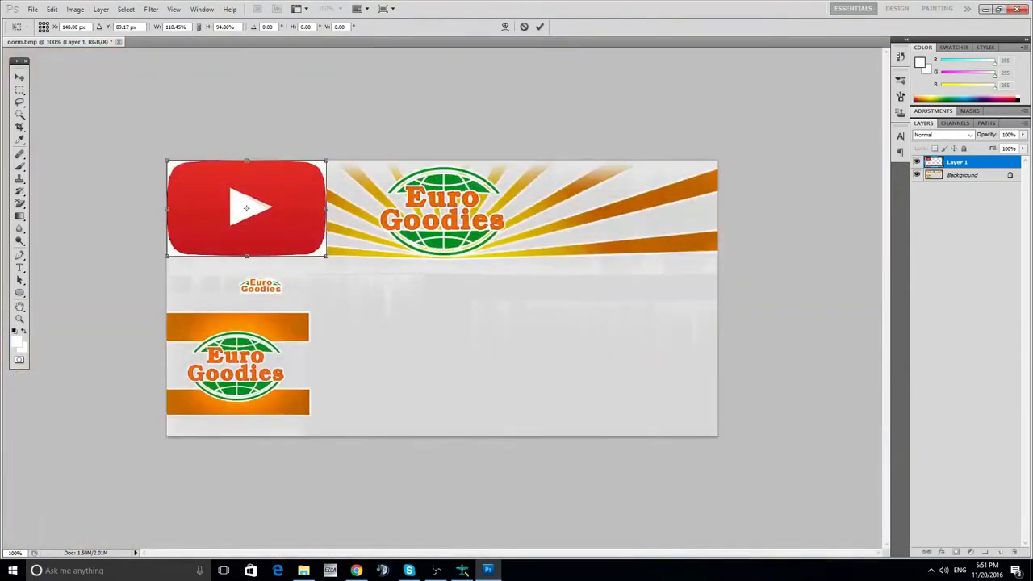
left_click(540, 28)
Step: Add the channel owner's full name as red 72 pt text on the upper band and set its font to Virtual DJ
left_click(21, 268)
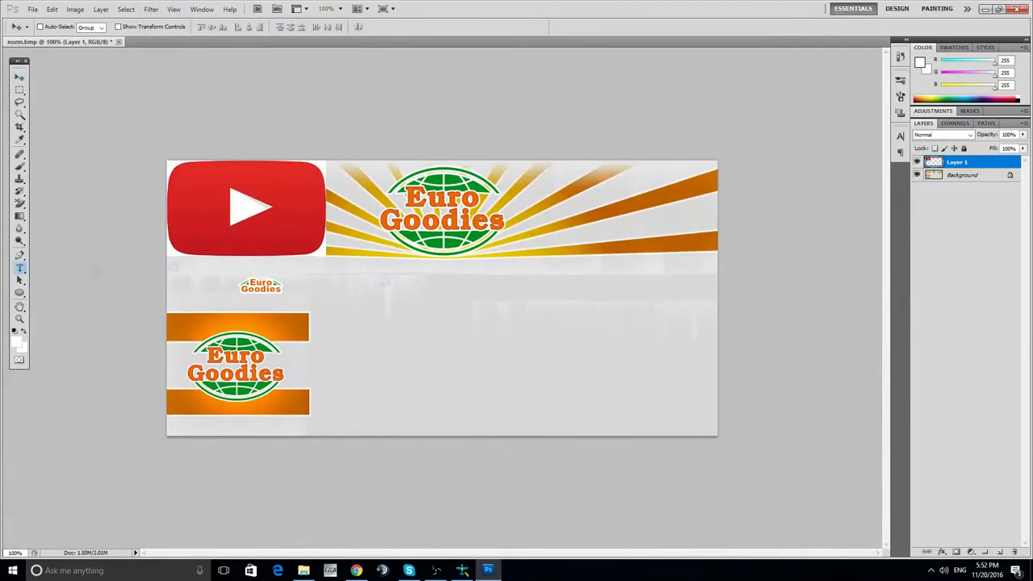
left_click(352, 178)
type("pen deam")
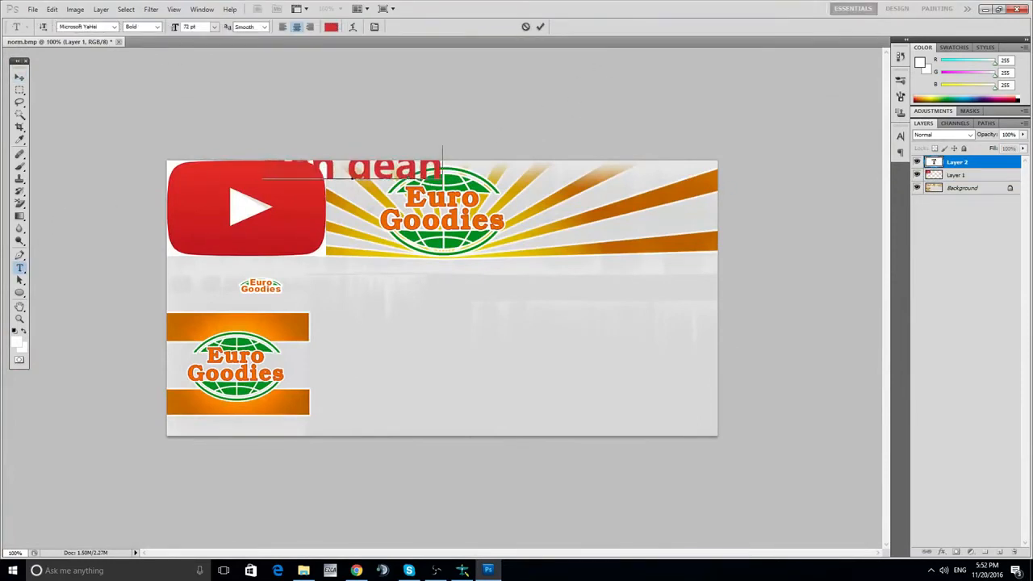
key("ctrl+a")
left_click(114, 26)
left_click(89, 172)
Step: Move the name text onto the upper band beside the YouTube logo
left_click(22, 78)
left_click_drag(355, 171, 480, 213)
left_click(19, 268)
left_click(326, 214)
left_click(340, 214)
left_click(340, 215)
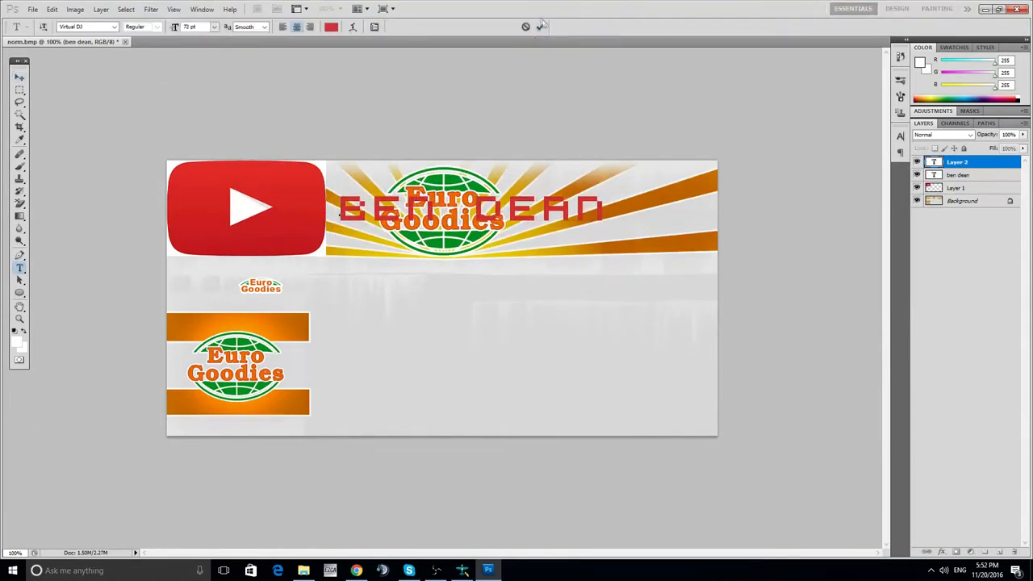
left_click(541, 25)
Step: Draw a white rectangle covering the entire upper band of the texture, including the sunburst and Euro Goodies logo
right_click(19, 293)
left_click(65, 294)
left_click_drag(742, 269, 103, 99)
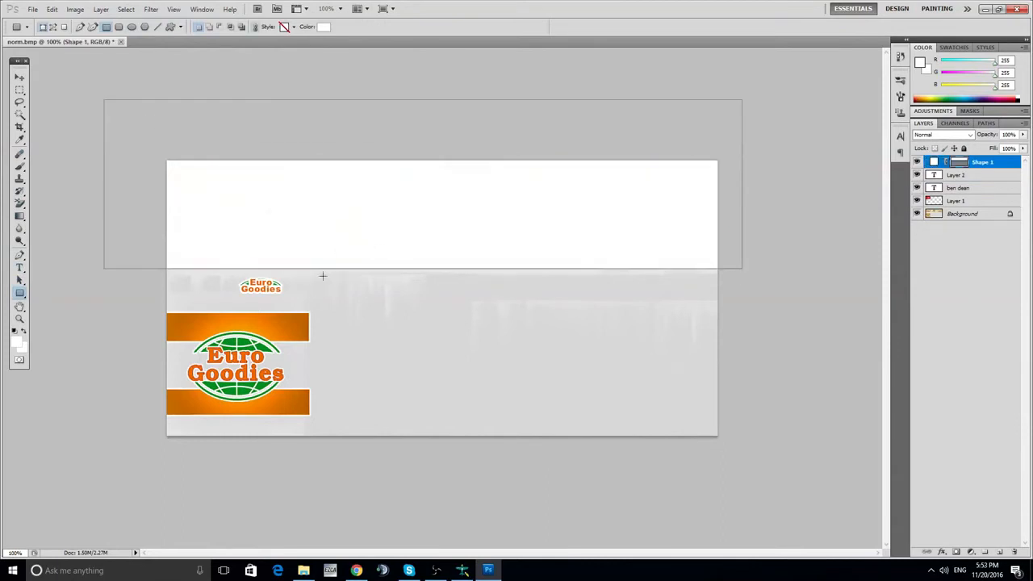
Step: Try to cover the lower-left panel with a second white rectangle and reorder the layers so the logo and text sit on top
left_click_drag(331, 249, 2, 510)
left_click(19, 77)
left_click(956, 189)
mouse_move(959, 175)
left_mouse_down()
mouse_move(971, 213)
mouse_move(966, 171)
mouse_move(966, 187)
left_mouse_up()
left_click(967, 214)
left_click_drag(966, 201, 966, 183)
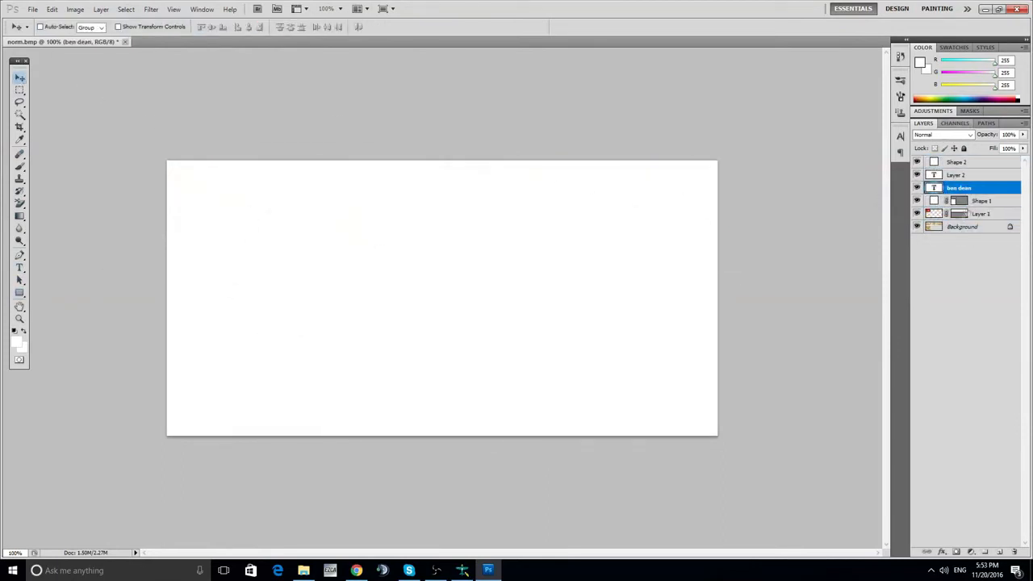
left_click(934, 203)
Step: Undo the layer reordering and the second white rectangle
key("ctrl+alt+z")
key("ctrl+alt+z")
key("ctrl+alt+z")
key("ctrl+alt+z")
key("ctrl+alt+z")
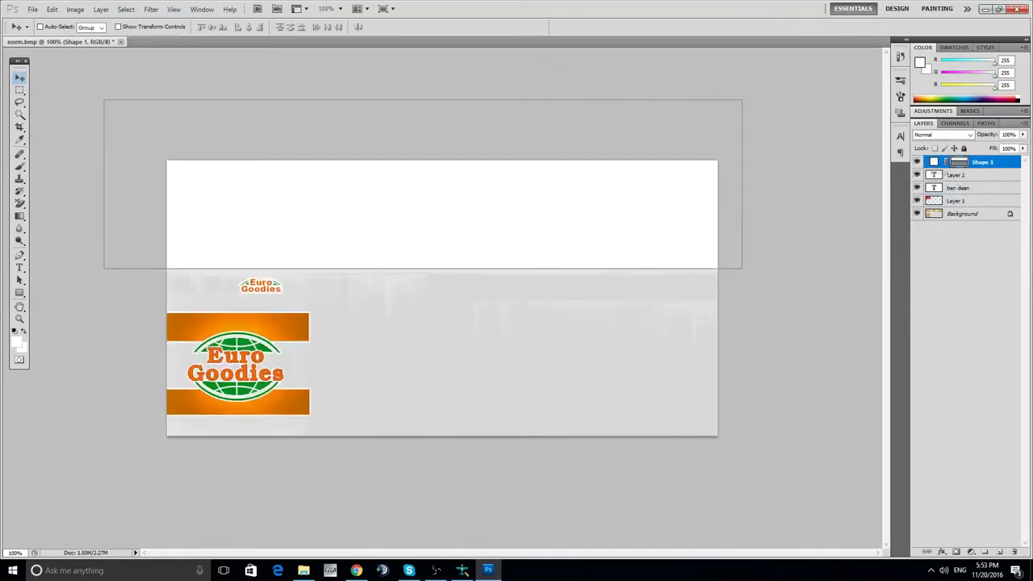
Step: Draw a white rectangle over the lower-left Euro Goodies graphics and move the name text and YouTube logo layers above both rectangles
left_click(20, 293)
mouse_move(327, 232)
left_mouse_down()
mouse_move(251, 381)
mouse_move(123, 465)
left_mouse_up()
mouse_move(959, 188)
left_mouse_down()
mouse_move(959, 159)
mouse_move(959, 169)
left_mouse_up()
left_click_drag(958, 214, 957, 170)
left_click(32, 9)
key("Escape")
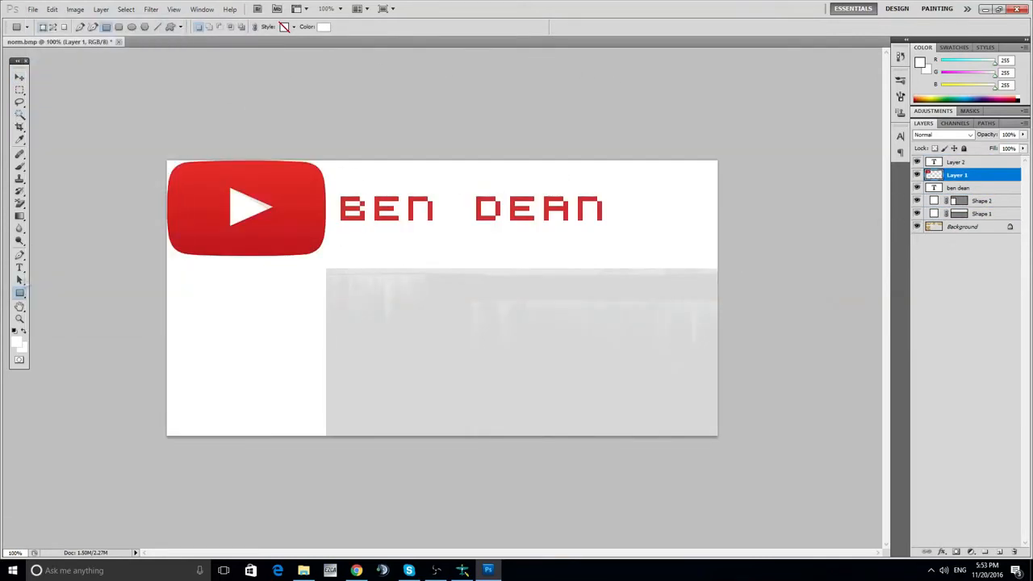
Step: Add three lines of text with the owner's first name, "sub" and "like", and centre them on the lower-left white panel
left_click(20, 267)
left_click(206, 348)
type("ebn")
key("Return")
type("dub")
key("Return")
type("like")
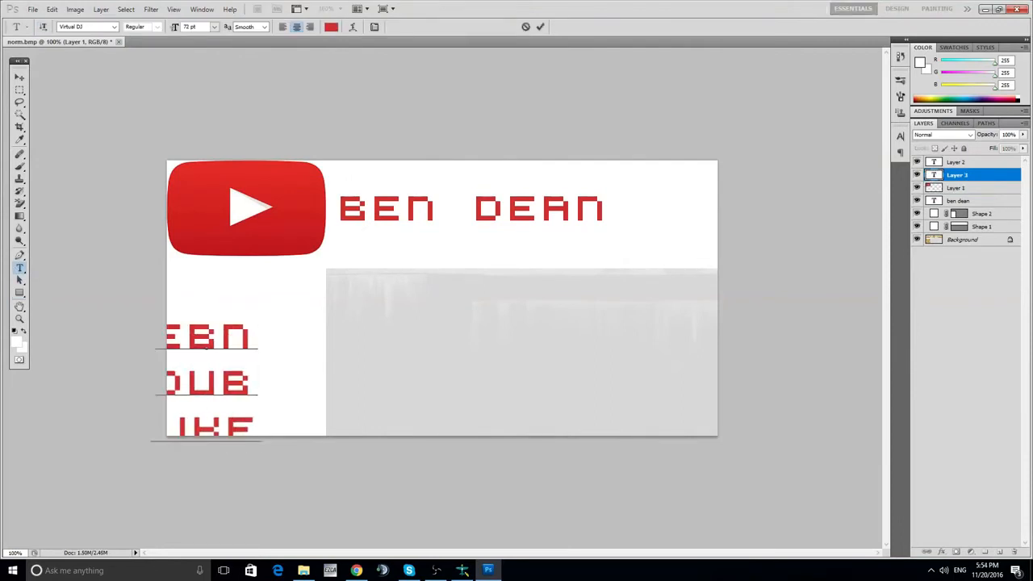
left_click(19, 77)
left_click_drag(198, 355, 230, 333)
key("t")
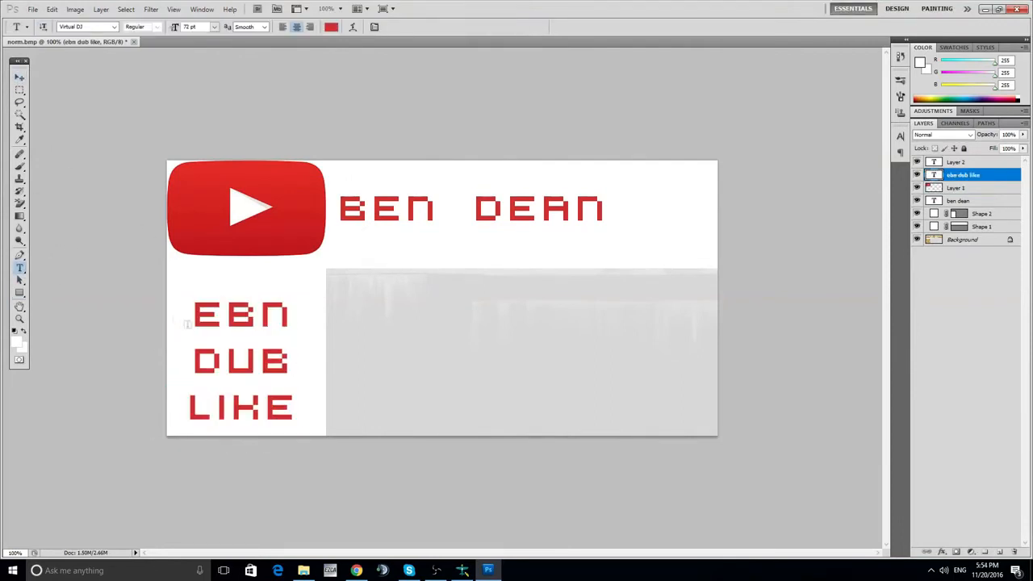
Step: Save a copy of the artwork as norm.png in the dxt3A32 folder, with interlacing set to None
left_click(32, 9)
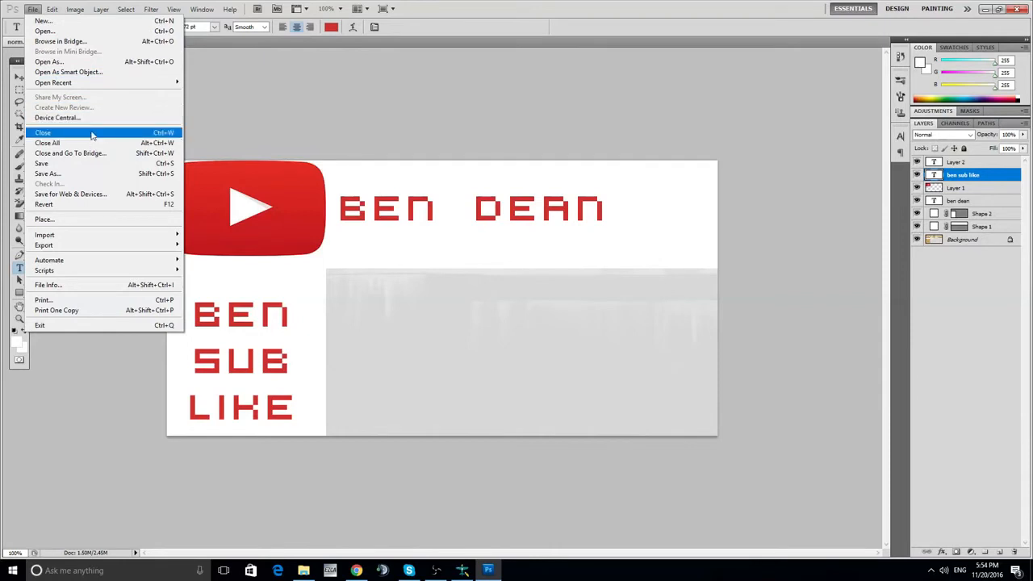
left_click(78, 174)
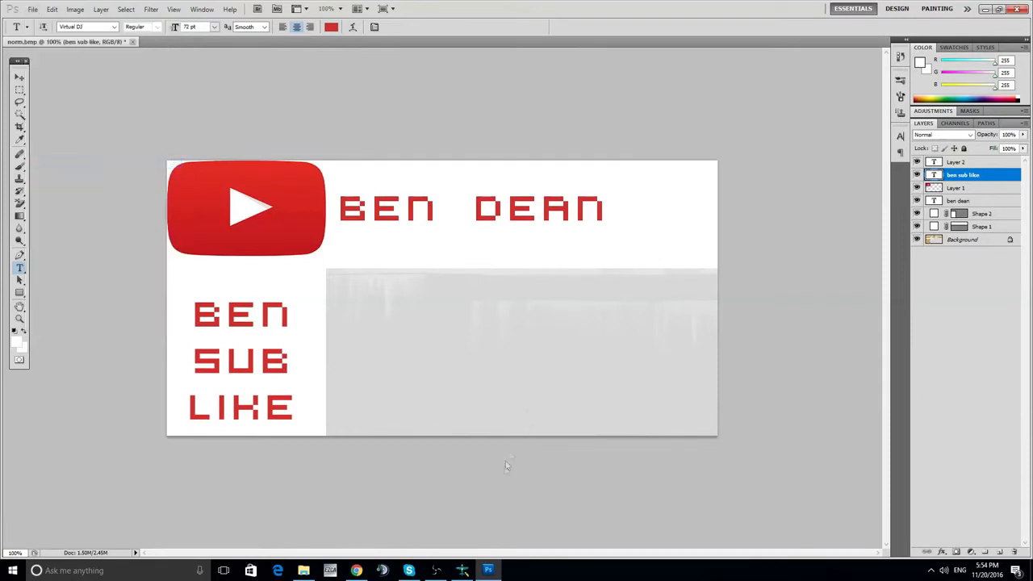
left_click(567, 288)
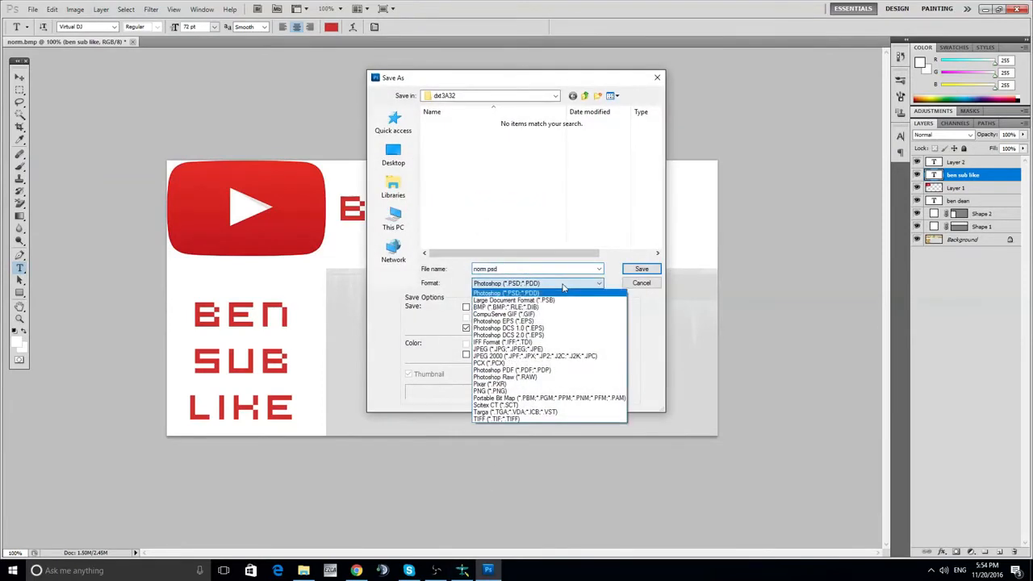
left_click(554, 294)
left_click(553, 286)
left_click(523, 392)
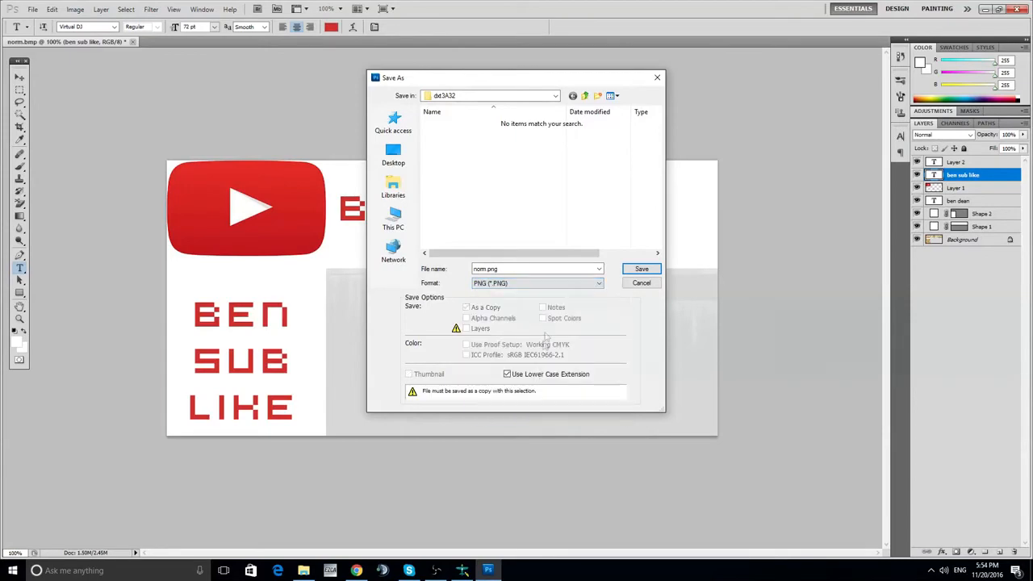
left_click(641, 270)
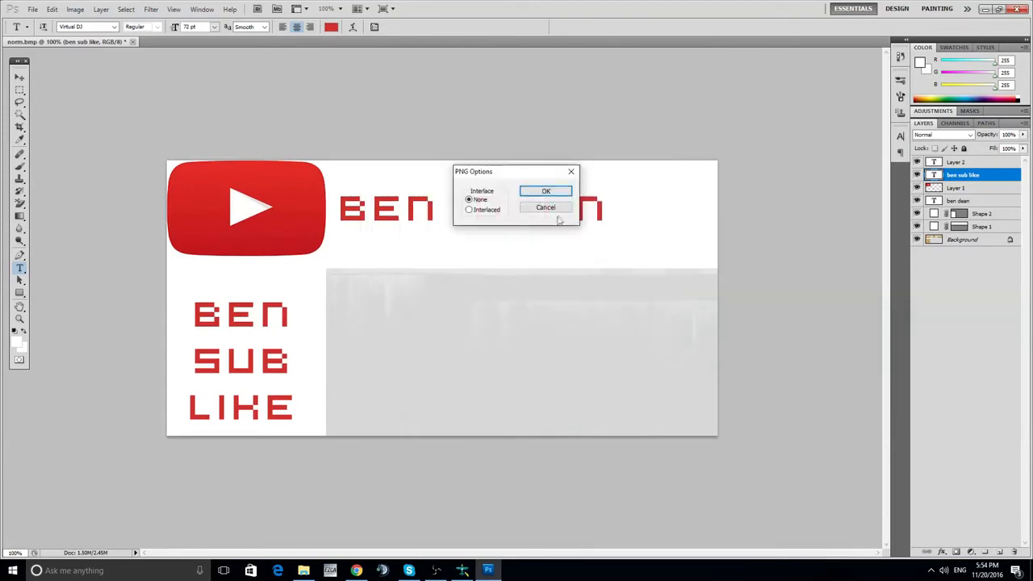
left_click(547, 191)
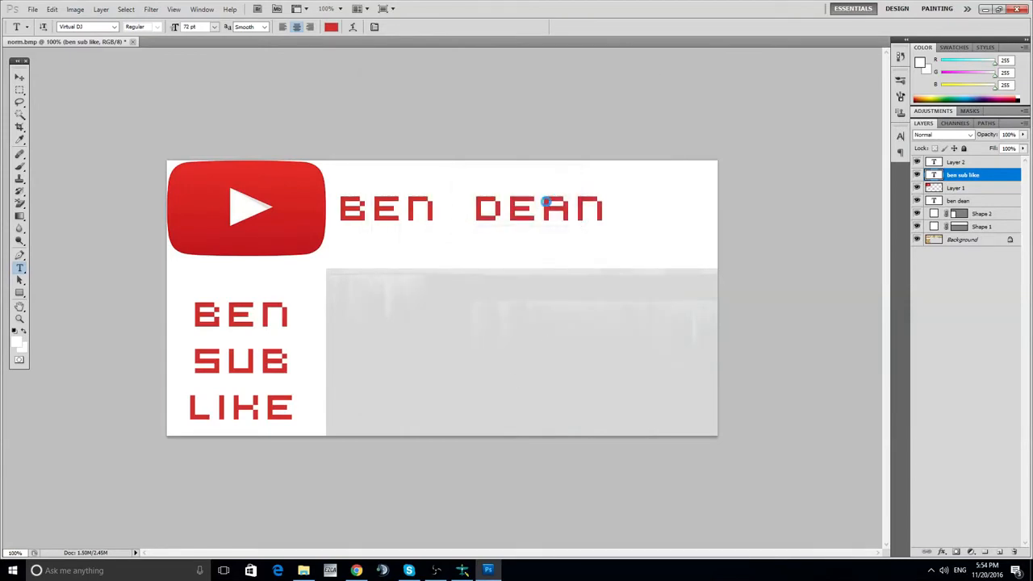
Step: Switch to DXTBmp and try to refresh the main image with the edited artwork
left_click(461, 570)
left_click(64, 22)
left_click(89, 47)
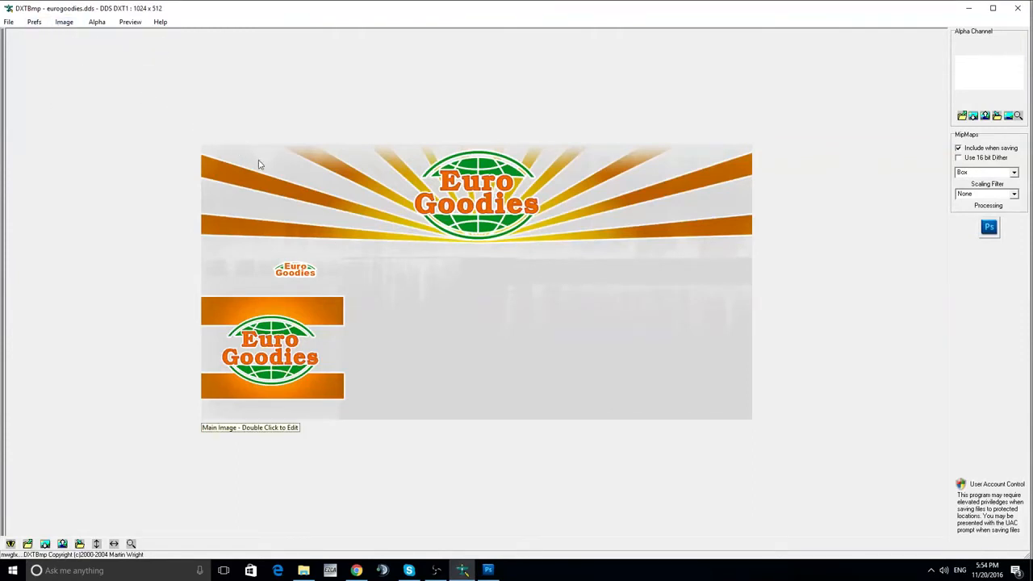
double_click(279, 386)
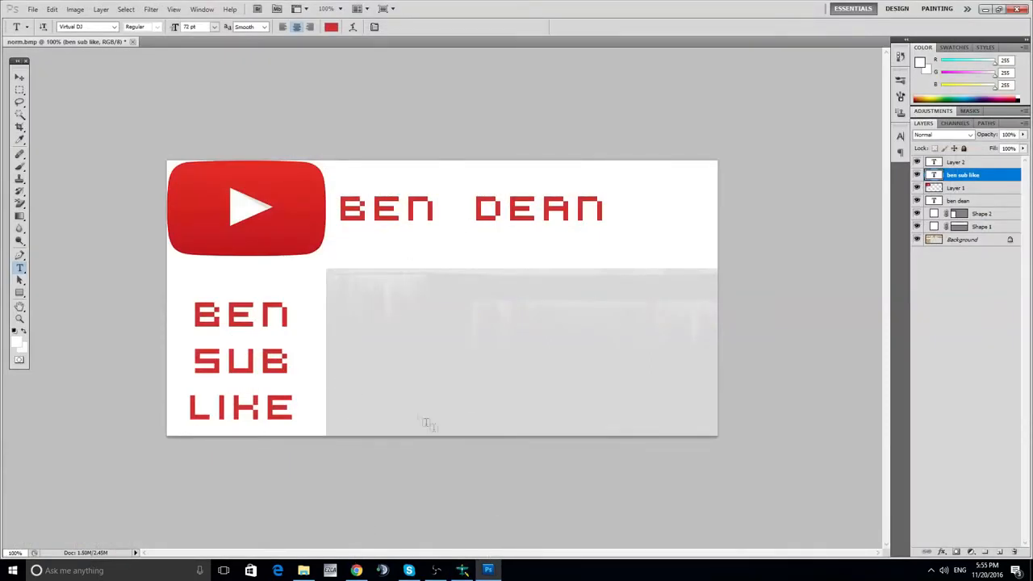
Step: Save the layered artwork to the Desktop as norm.psd with Maximize Compatibility on
left_click(31, 9)
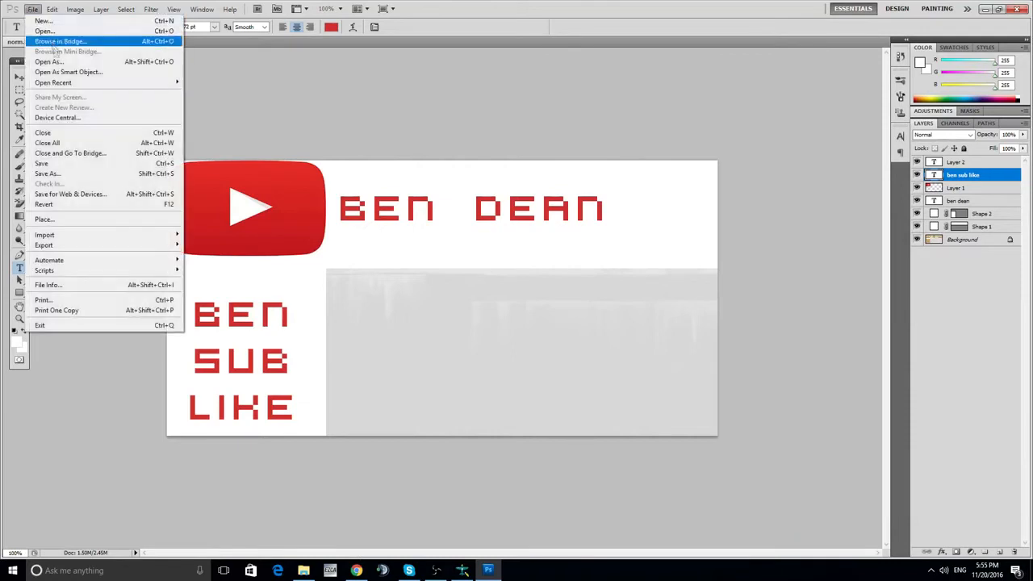
left_click(80, 175)
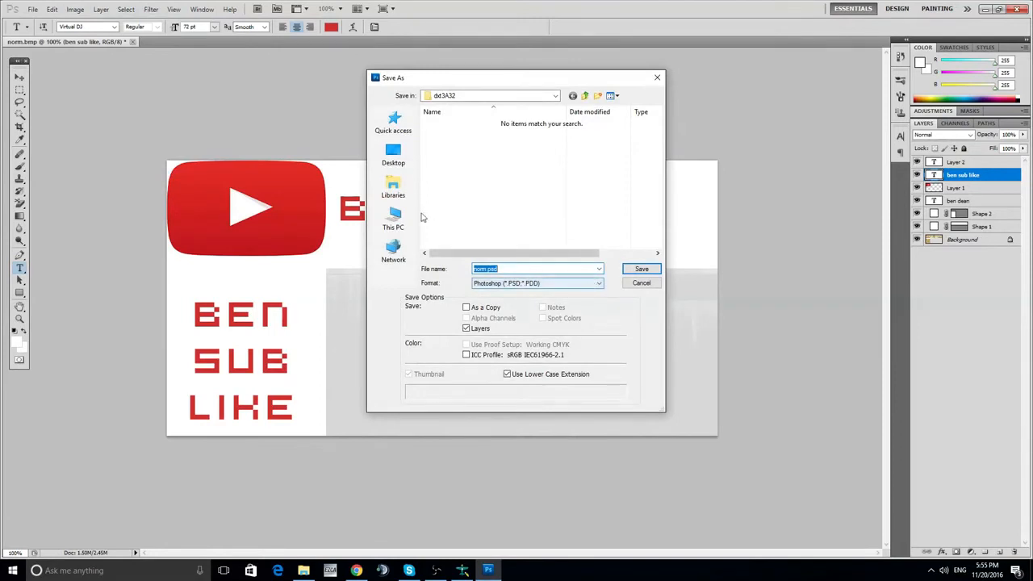
left_click(393, 155)
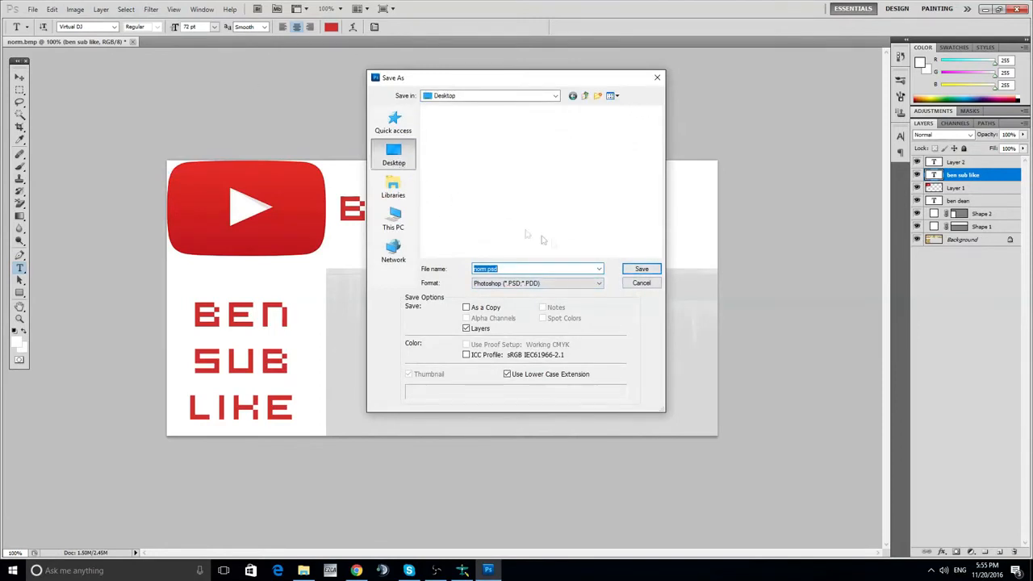
left_click(658, 271)
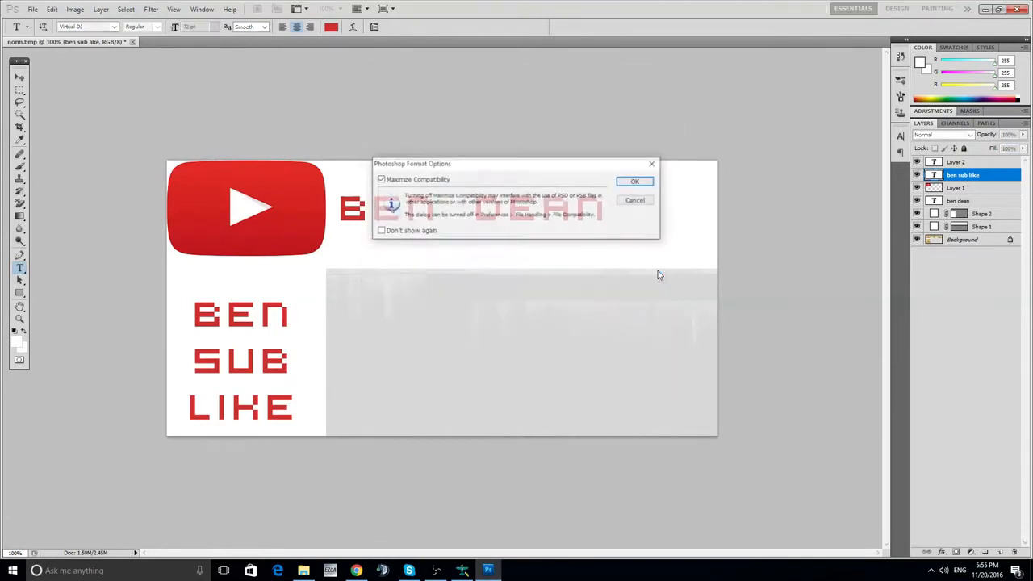
left_click(638, 179)
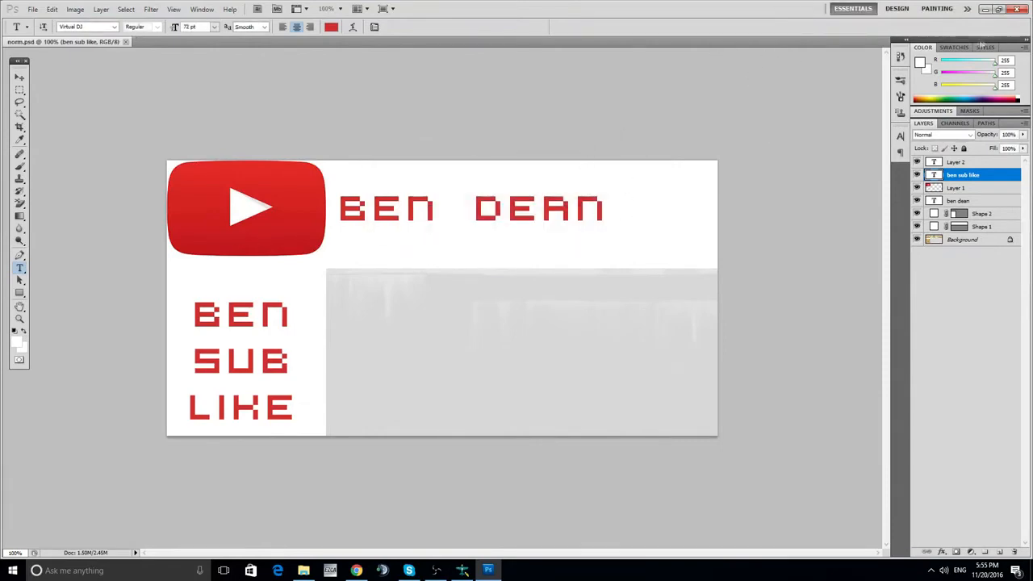
Step: Load norm.psd from the desktop into DXTBmp in place of the eurogoodies texture, and maximize the DXTBmp window
left_click(985, 9)
left_click_drag(800, 16, 588, 101)
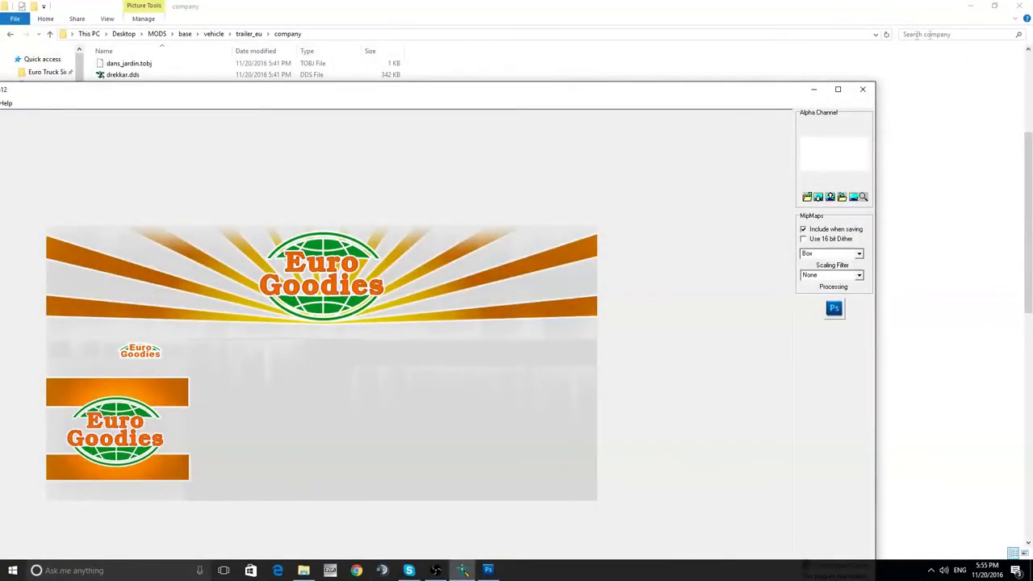
left_click(970, 6)
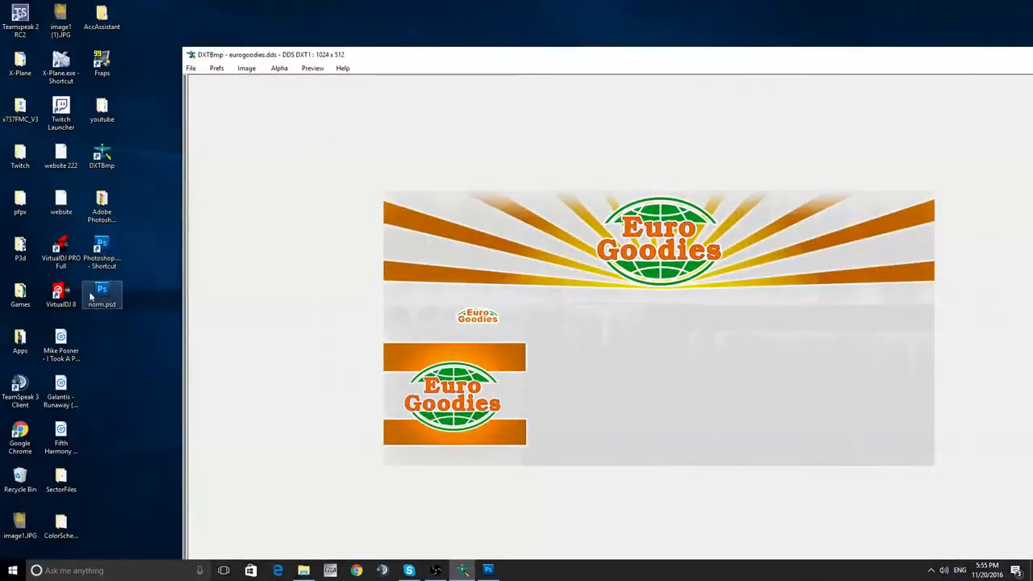
left_click_drag(102, 293, 578, 235)
left_click_drag(525, 55, 342, 2)
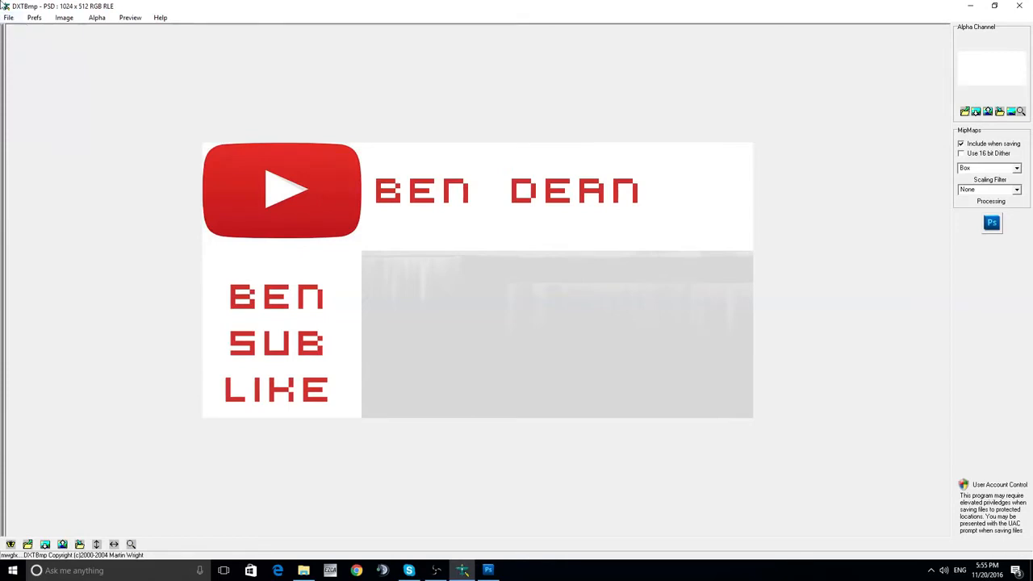
Step: Open the DDS export for the loaded artwork and display its available DDS formats
left_click(4, 16)
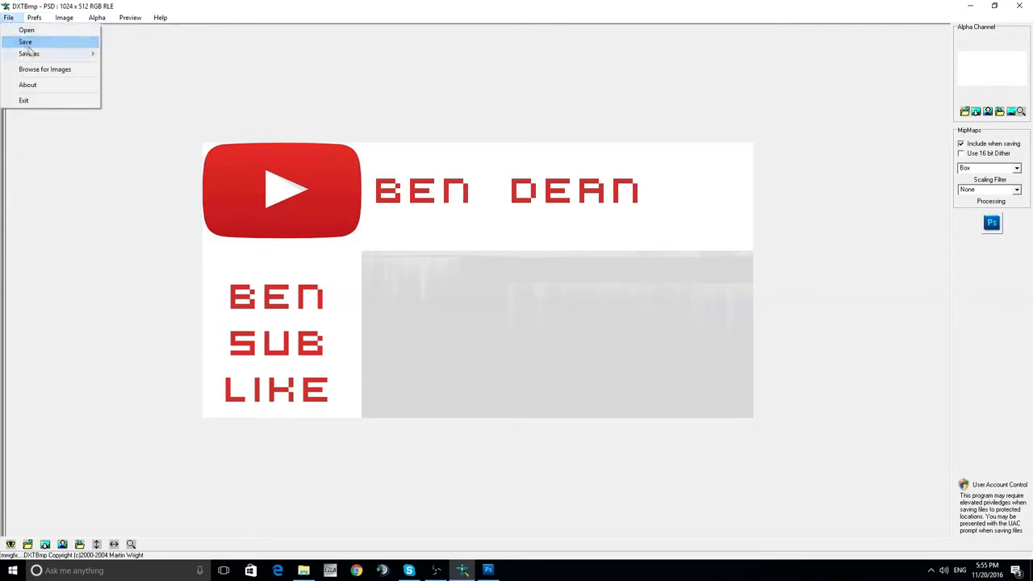
mouse_move(49, 53)
left_click(158, 59)
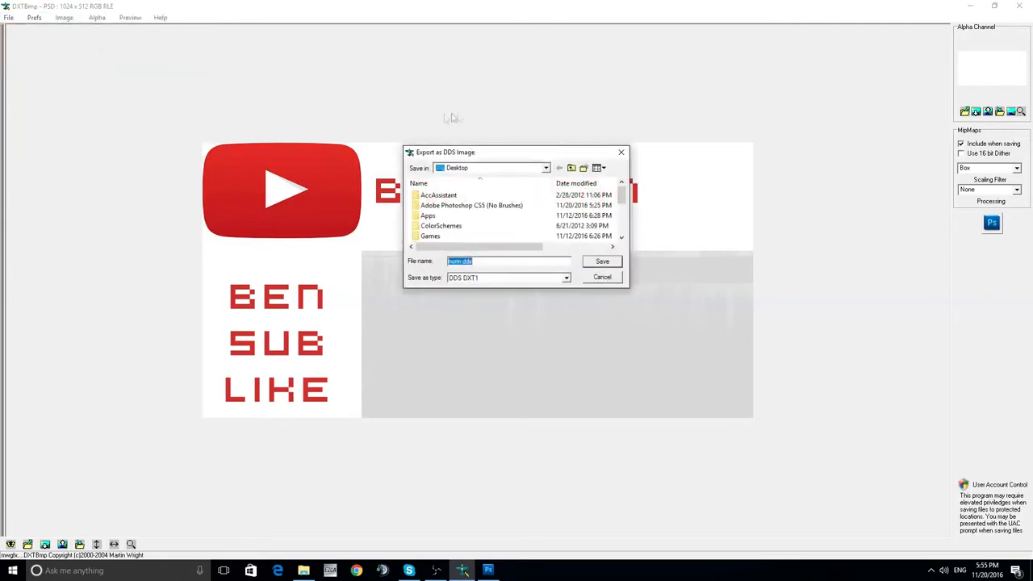
left_click(567, 278)
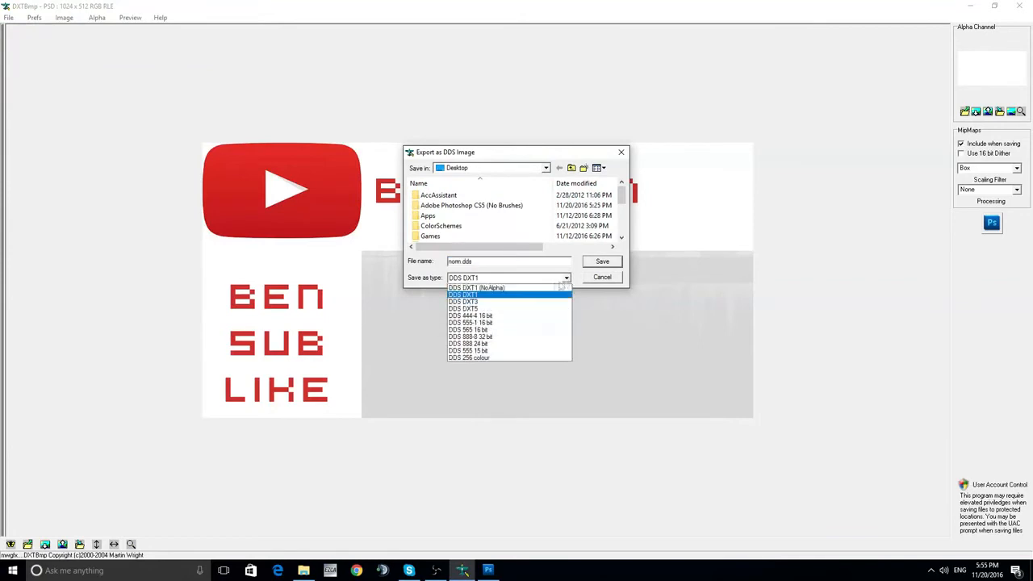
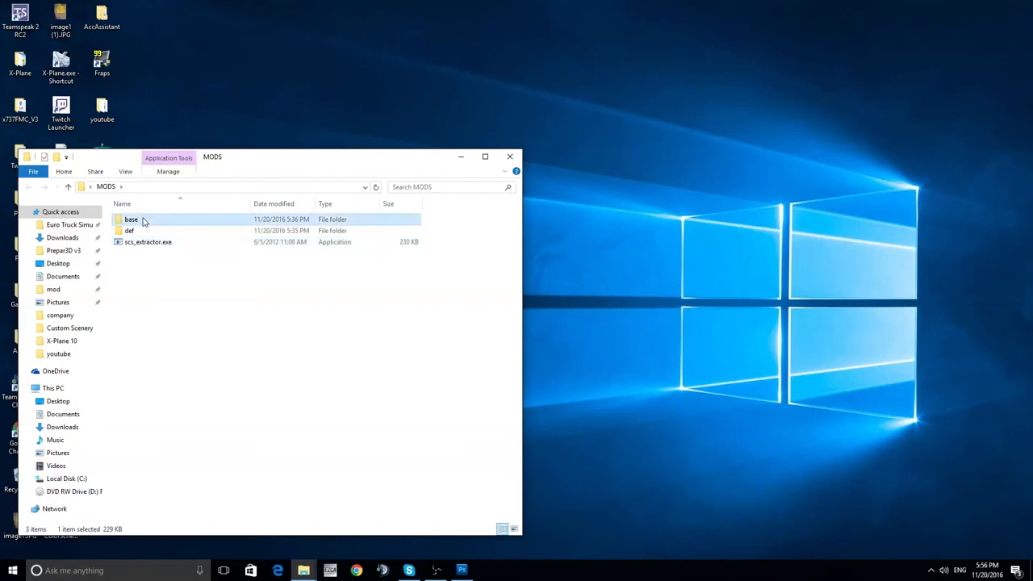
Step: Open the extracted trailer company textures folder at MODS\base\vehicle\trailer_eu\company
left_click(150, 234)
left_click(144, 221)
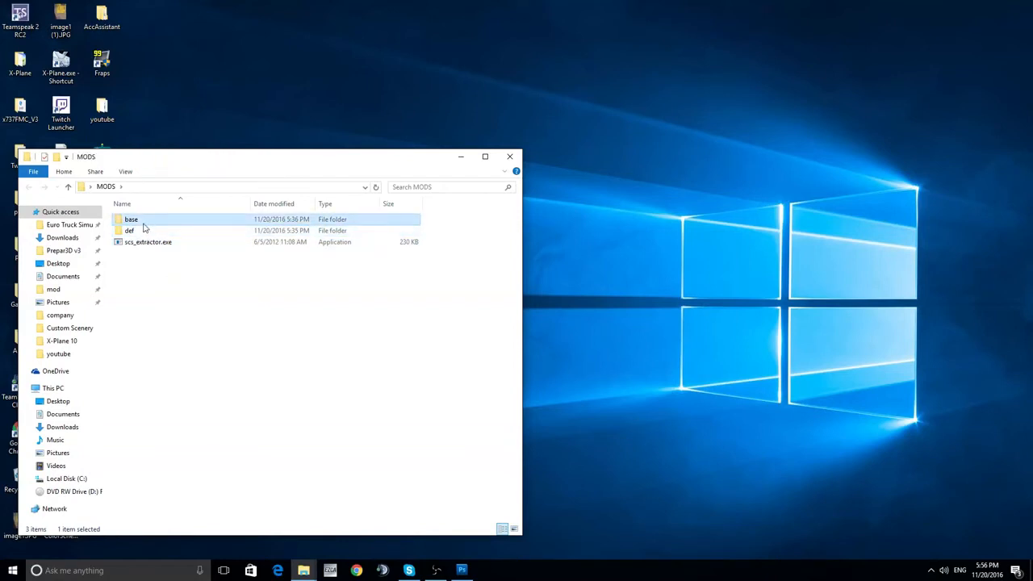
double_click(143, 224)
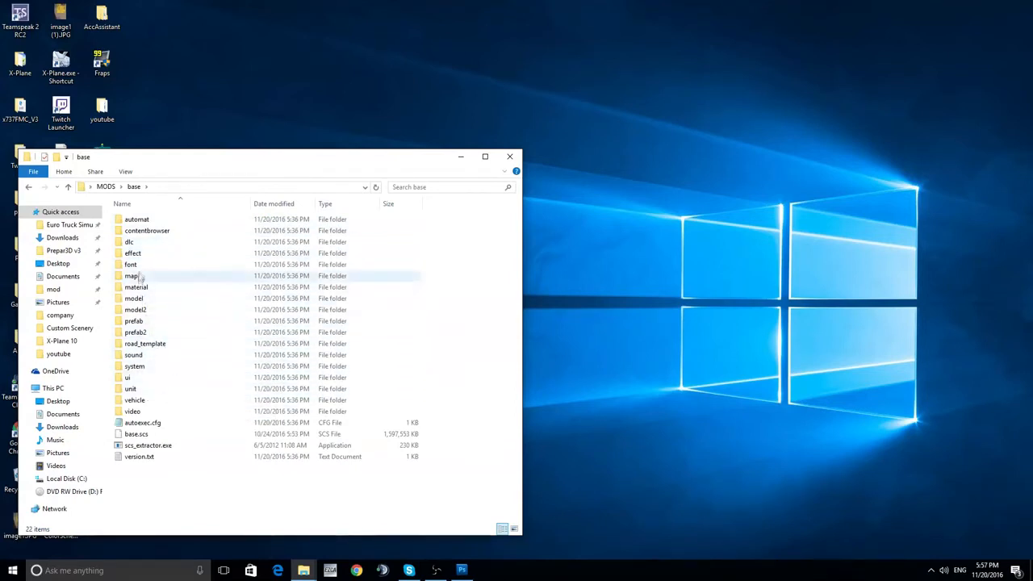
double_click(156, 402)
double_click(163, 253)
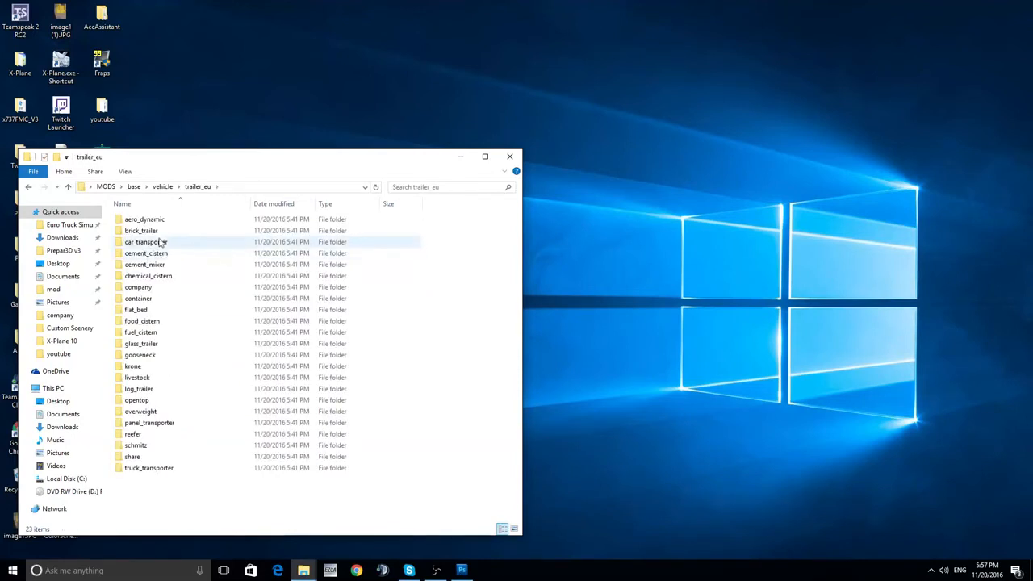
left_click(168, 290)
double_click(168, 294)
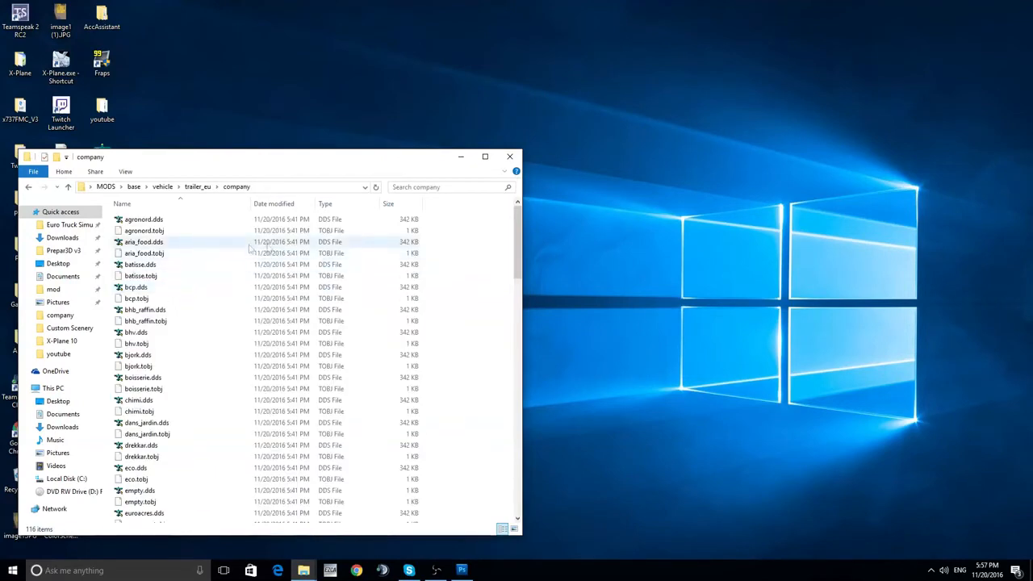
Step: Select both eurogoodies.dds and eurogoodies.tobj among the company textures
scroll(196, 243, "down", 4)
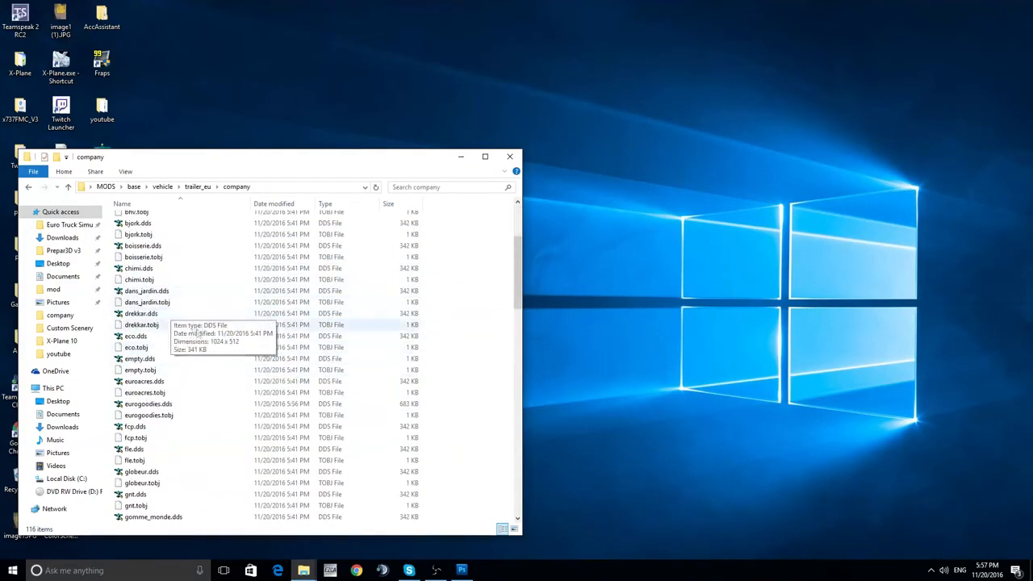
left_click(177, 404)
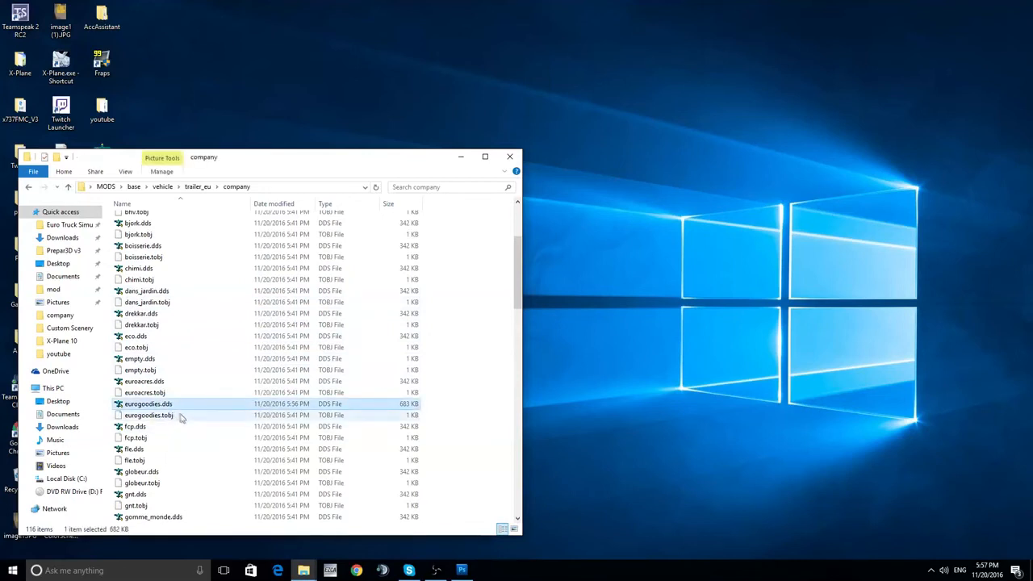
left_click(184, 416)
left_click(244, 408, "shift")
Step: Create a desktop folder named vehicle and open it beside the company textures window
right_click(601, 334)
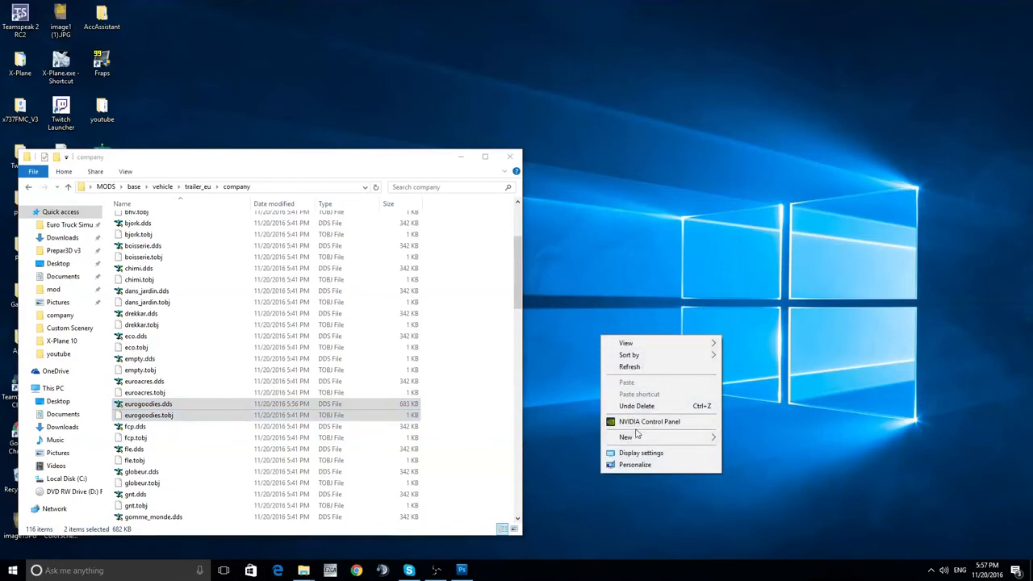
mouse_move(636, 442)
left_click(747, 438)
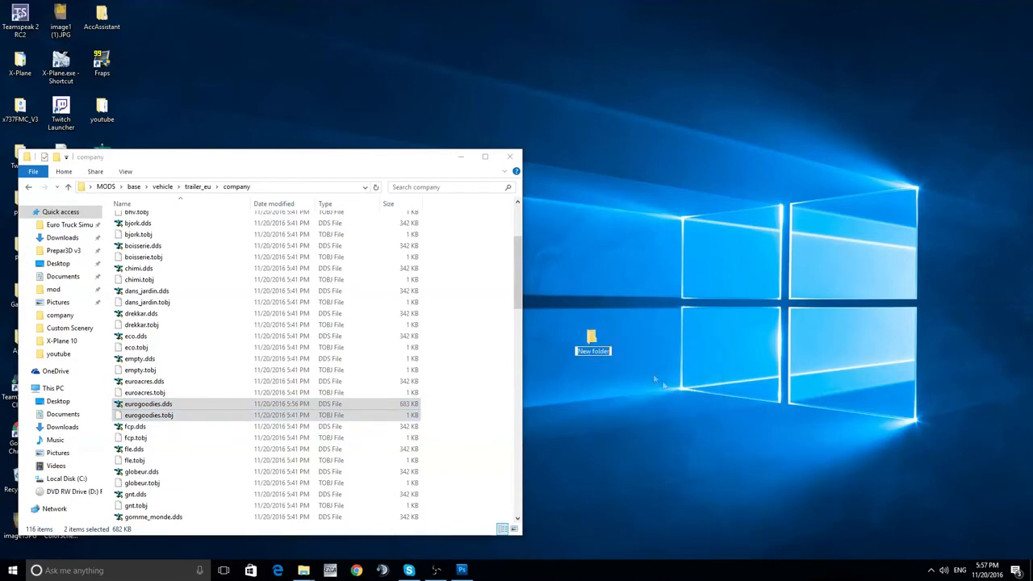
mouse_move(1032, 574)
type("vehica")
key("BackSpace")
type("le")
key("Return")
double_click(610, 342)
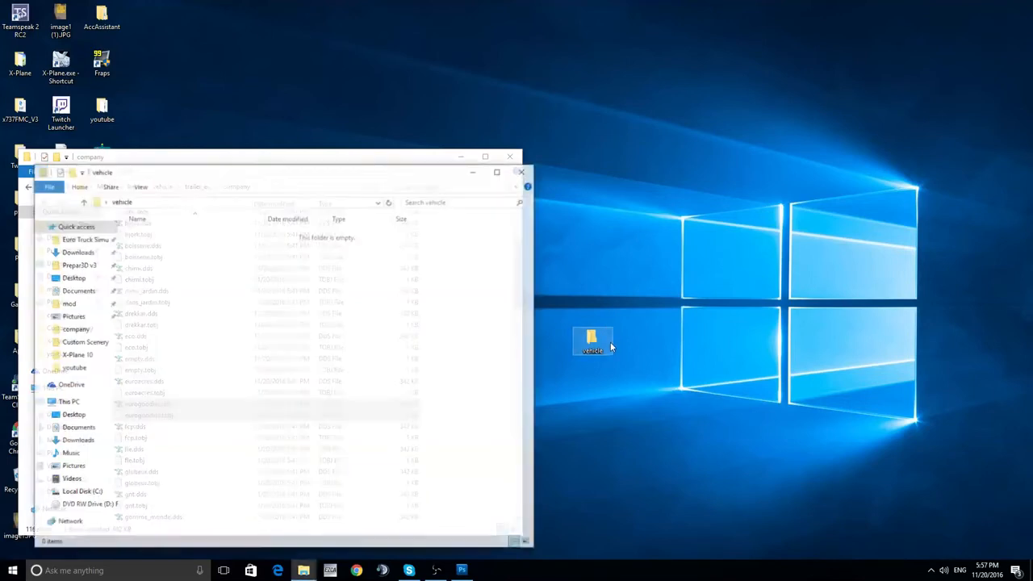
left_click_drag(182, 176, 671, 164)
Step: Create a subfolder named trailer_eu inside the new vehicle folder and open it
right_click(754, 259)
mouse_move(781, 391)
left_click(900, 389)
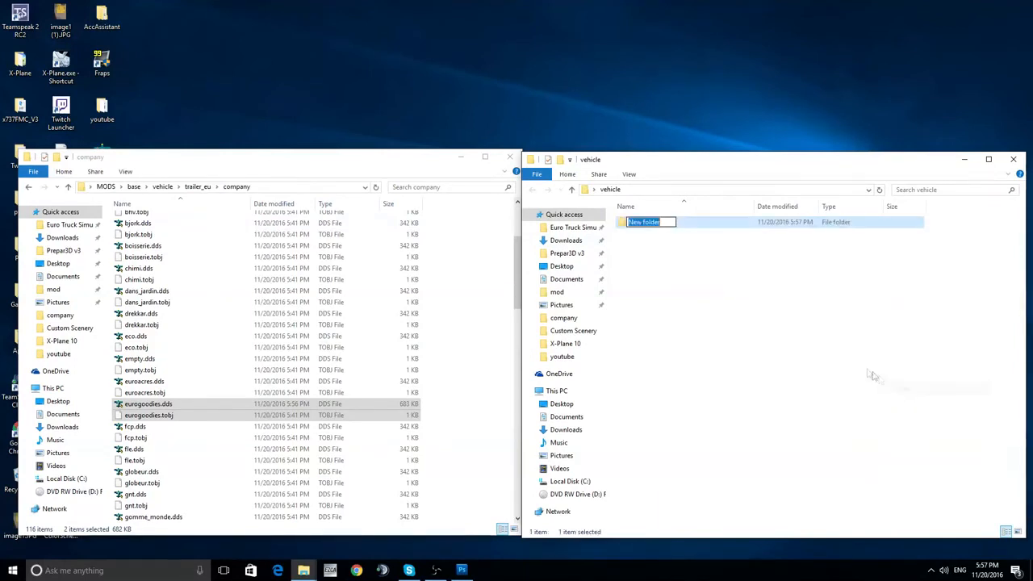
type("tra")
key("BackSpace")
key("BackSpace")
key("BackSpace")
key("BackSpace")
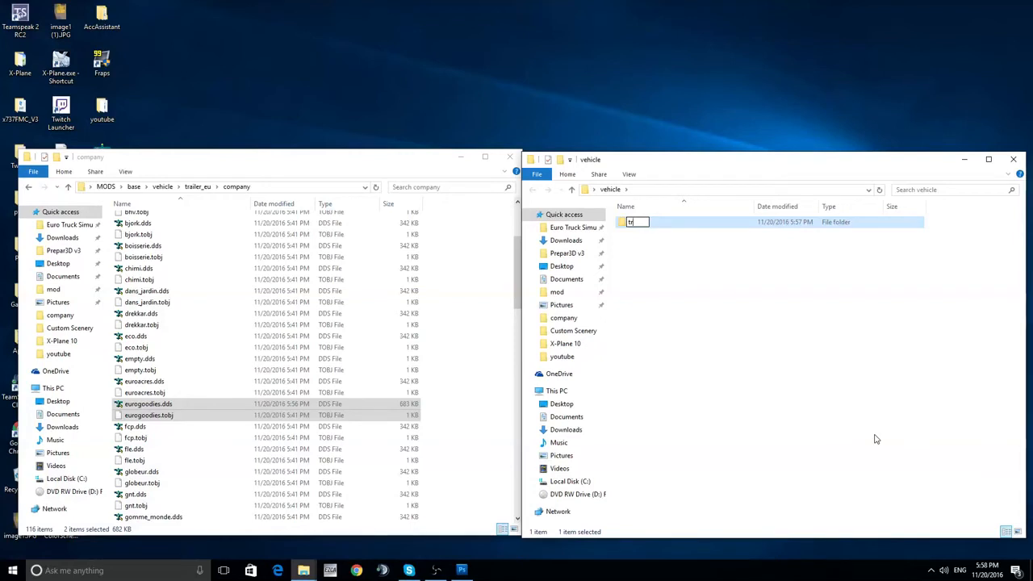
type("iler_eu")
left_click(667, 223)
double_click(667, 223)
Step: Create a subfolder named company inside the new trailer_eu folder and open it
right_click(649, 240)
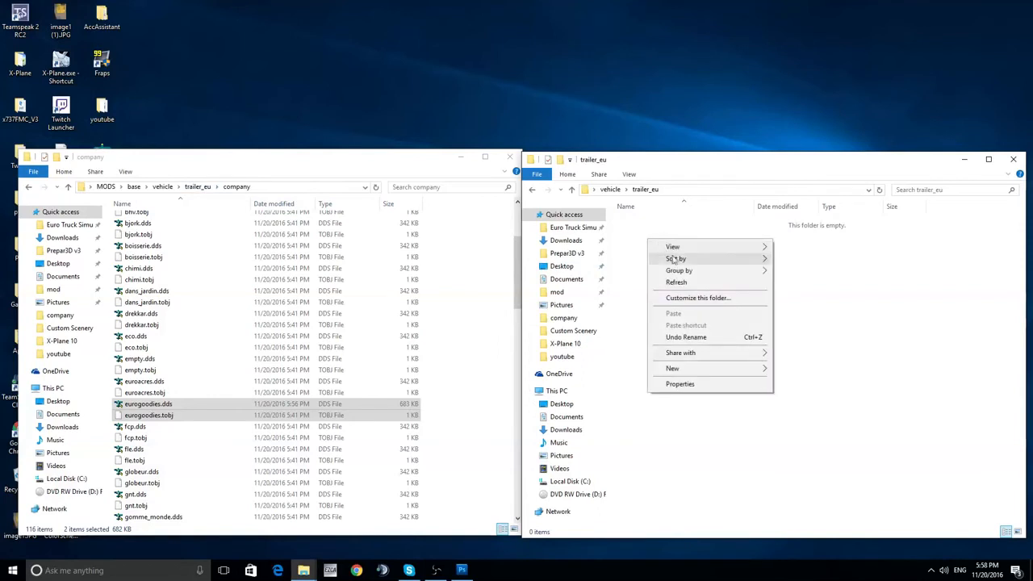
mouse_move(696, 370)
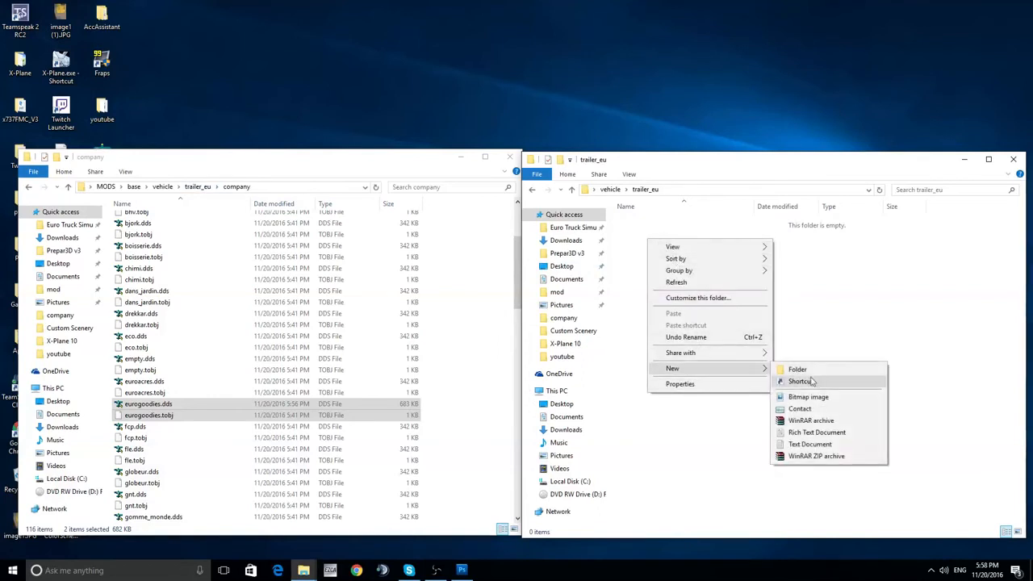
left_click(810, 376)
type("co")
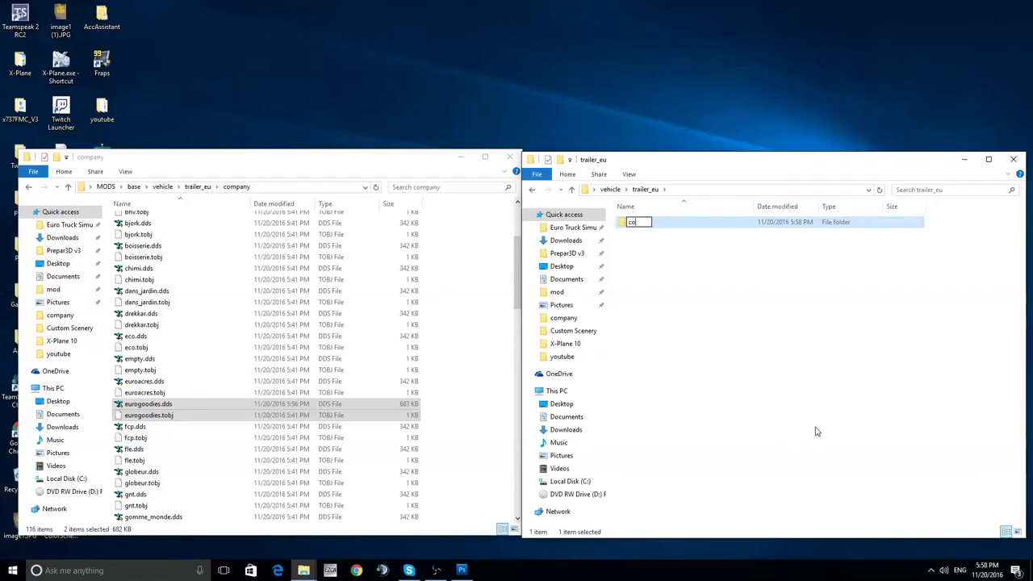
type("mpany")
key("Return")
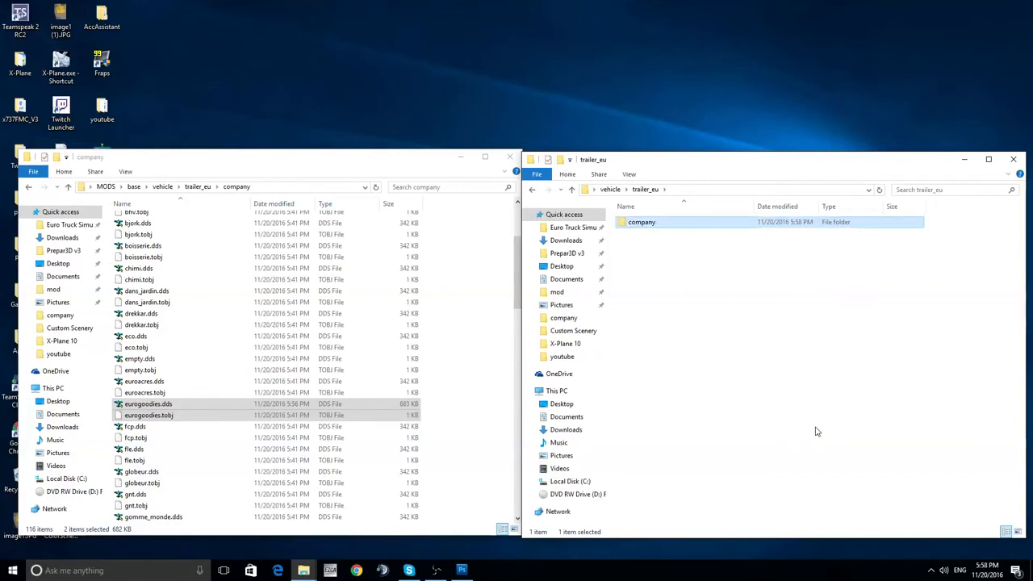
double_click(721, 228)
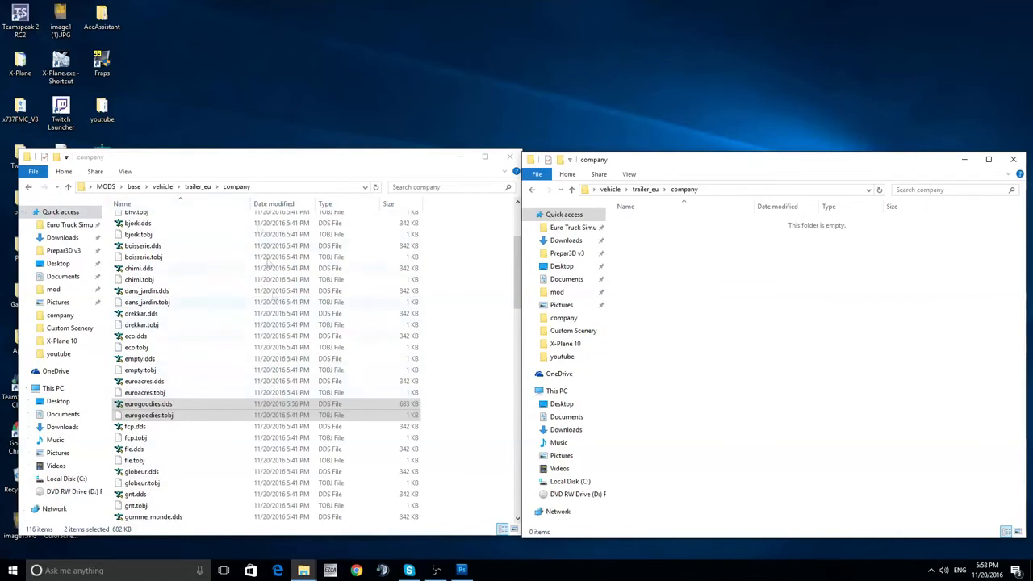
Step: Move eurogoodies.dds and eurogoodies.tobj into the new vehicle\trailer_eu\company folder and close both folder windows
left_click(140, 406)
left_click_drag(140, 407, 862, 303)
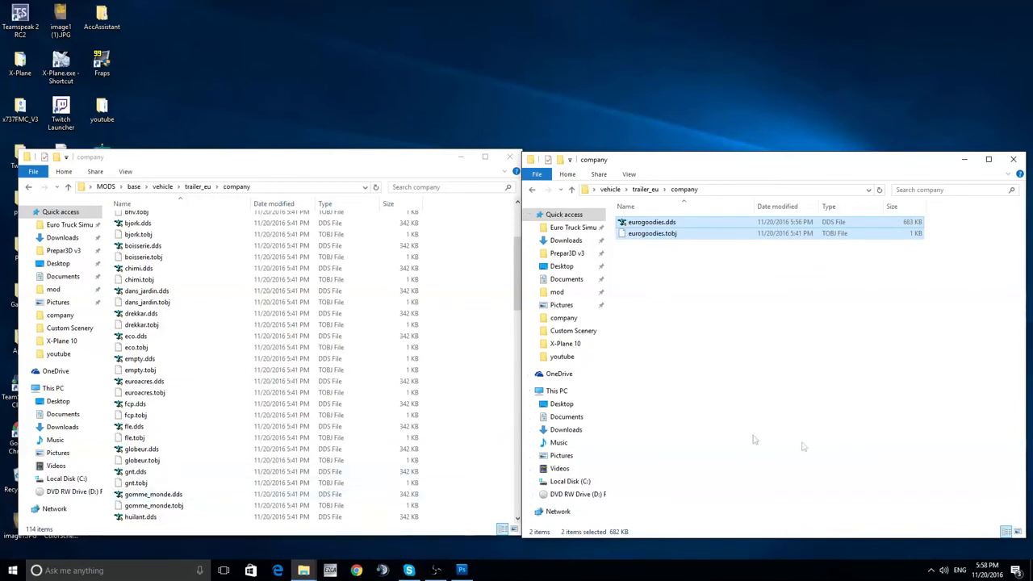
left_click(768, 315)
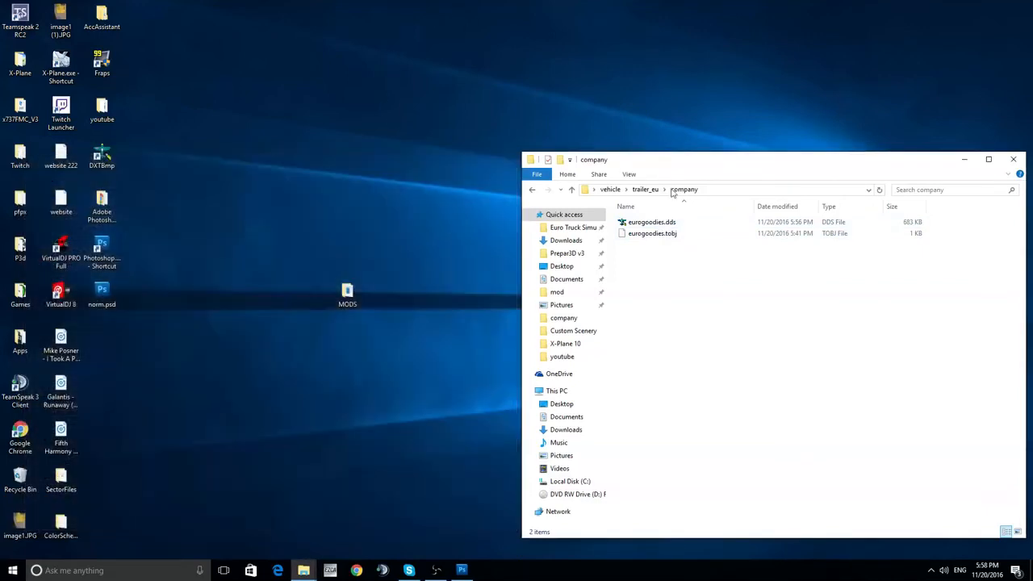
left_click(509, 157)
left_click(610, 189)
left_click(1014, 159)
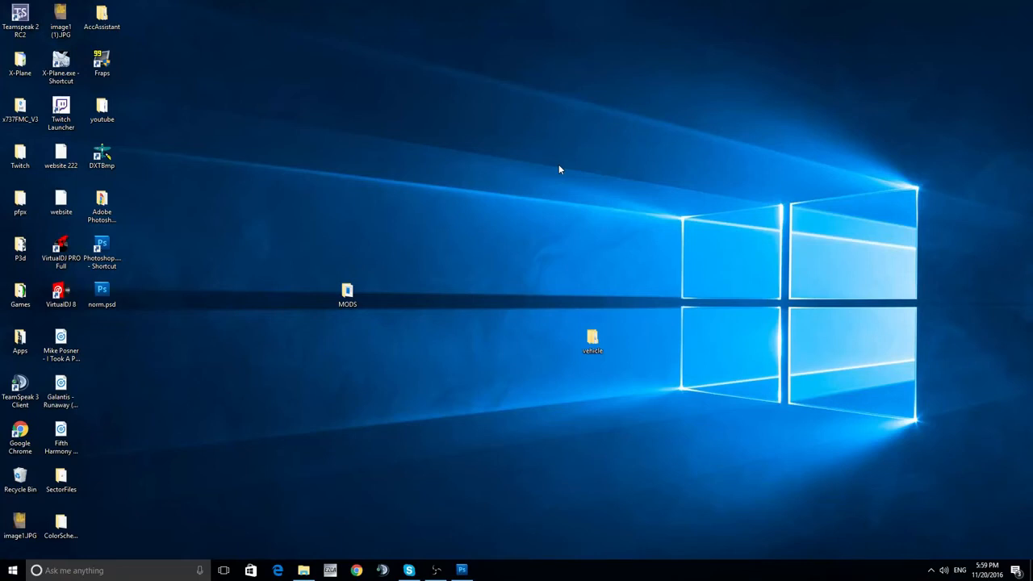
Step: Start archiving the desktop vehicle folder in WinRAR with the ZIP format and the Store compression method
right_click(595, 339)
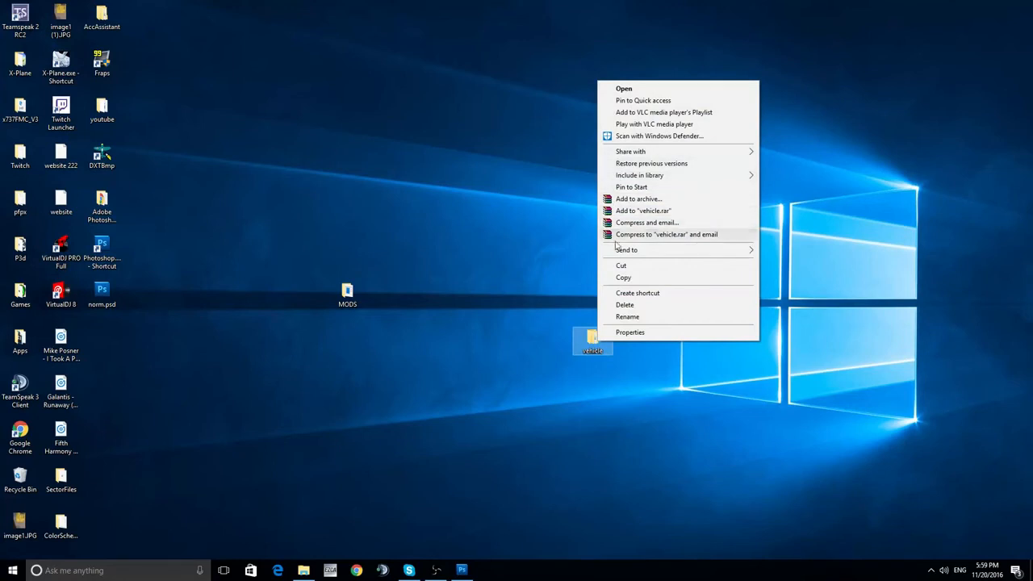
left_click(668, 199)
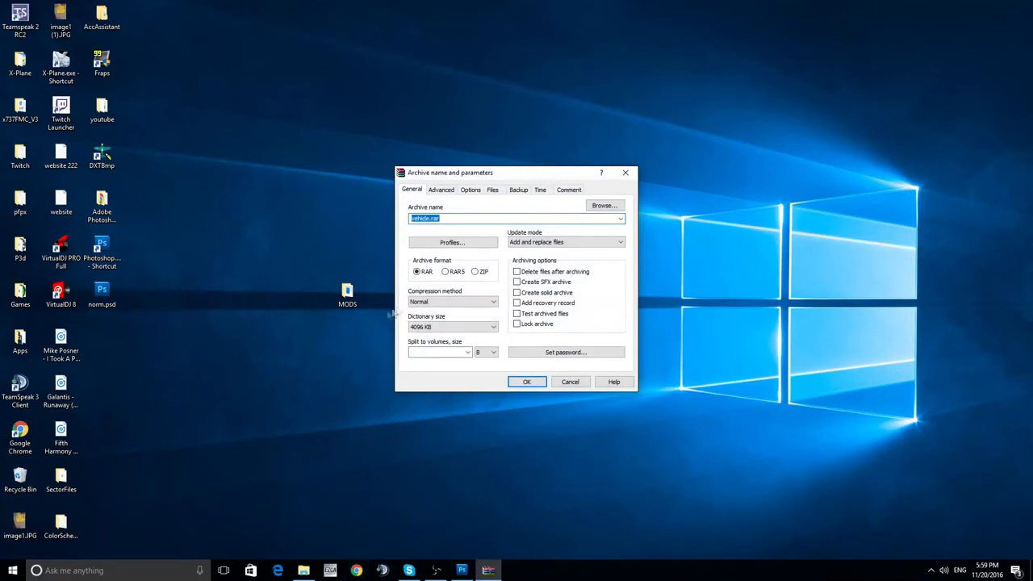
left_click(475, 273)
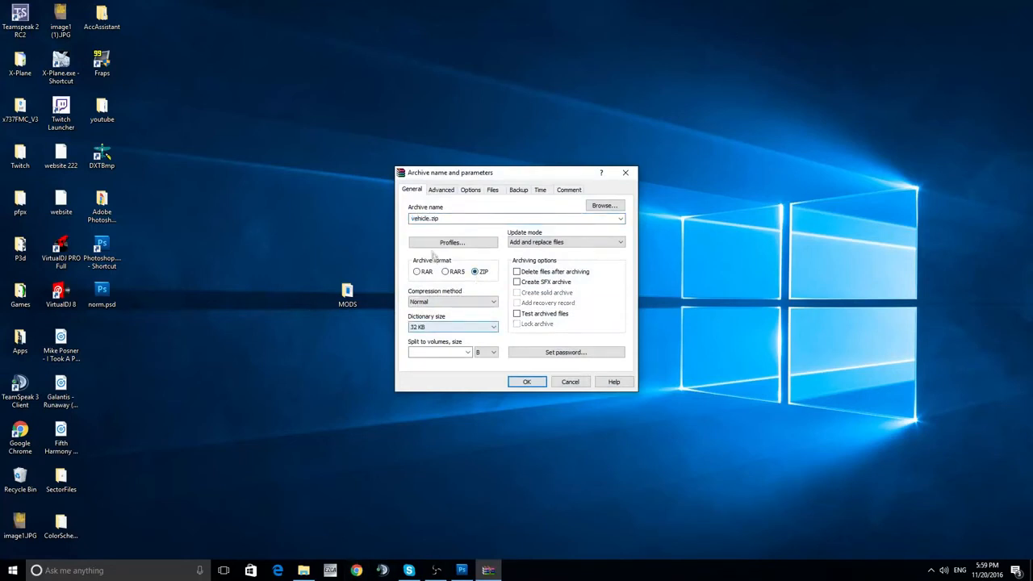
left_click(450, 302)
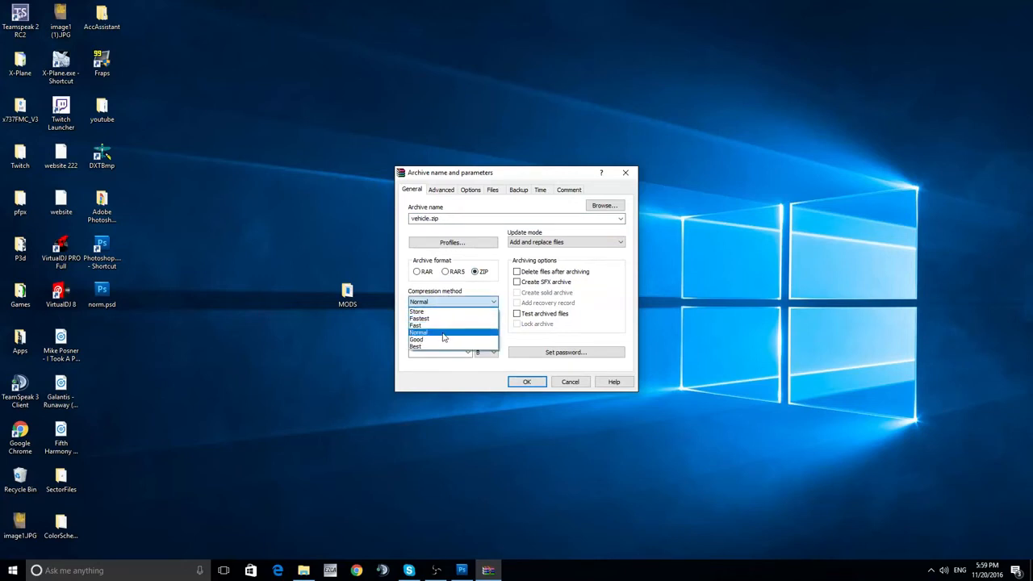
left_click(418, 313)
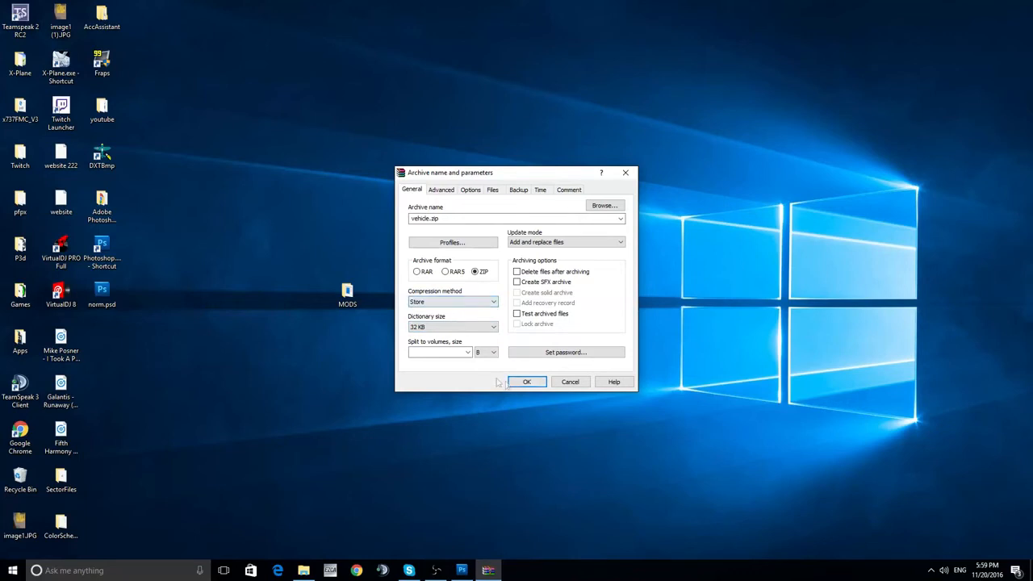
left_click(419, 330)
left_click(421, 336)
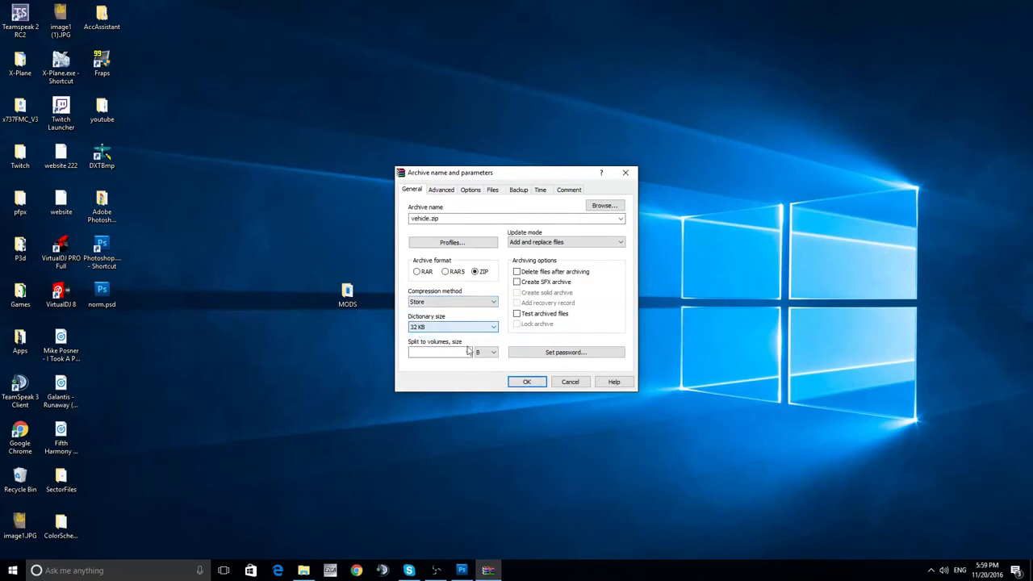
left_click(465, 221)
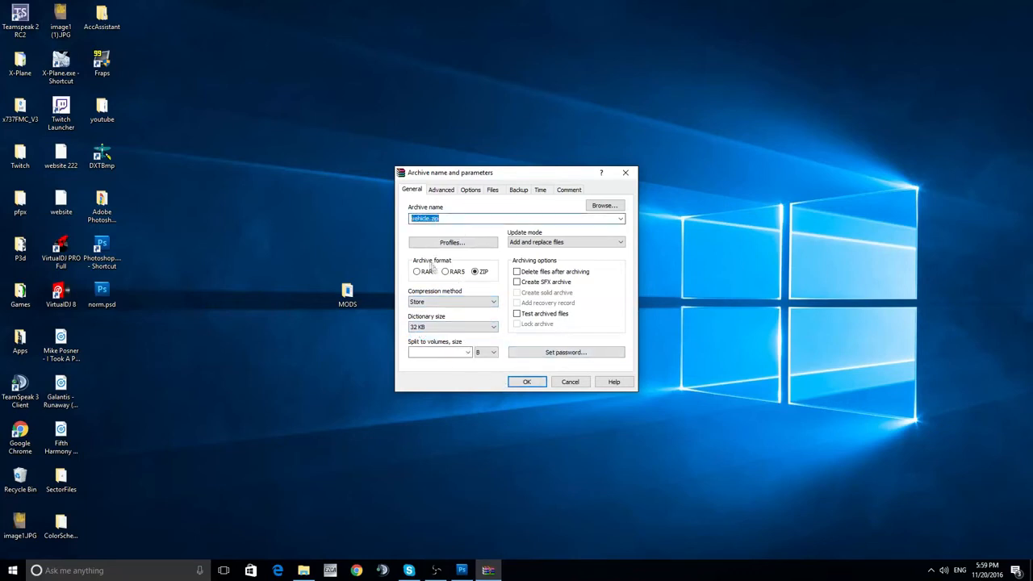
left_click(458, 307)
left_click(452, 310)
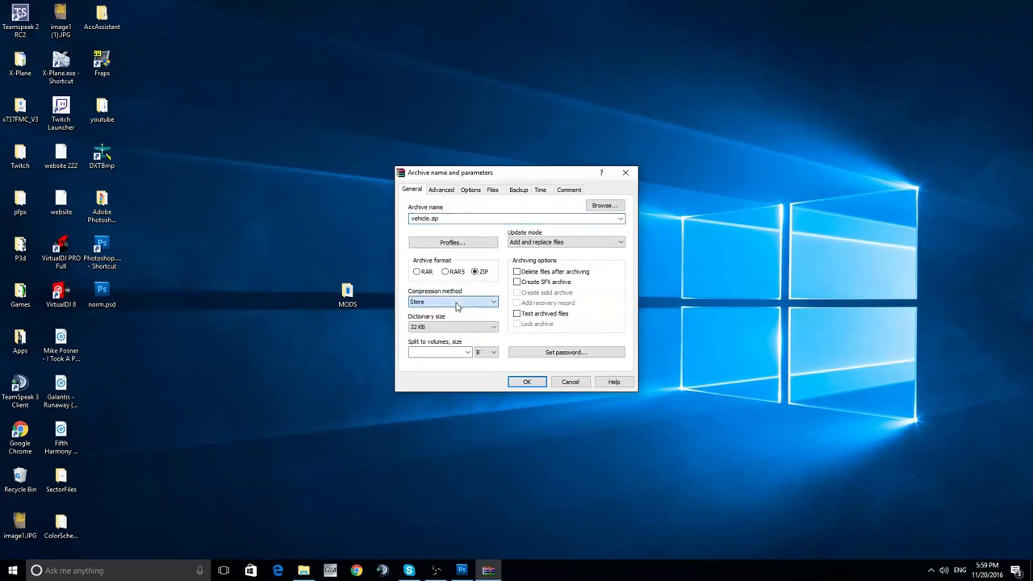
Step: Name the archive skin youtube.scs and create it on the desktop
left_click(443, 219)
key("BackSpace")
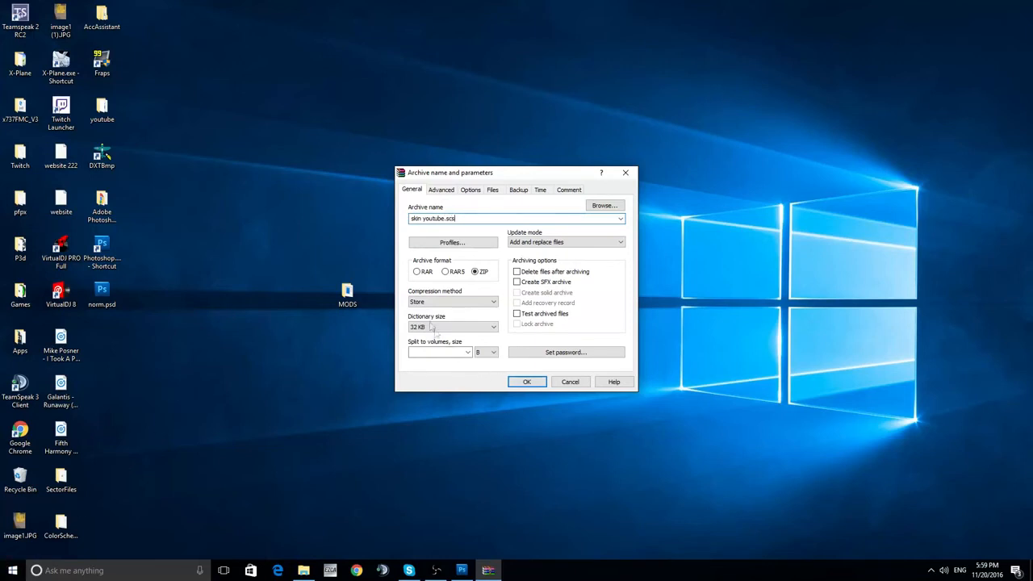
left_click(527, 382)
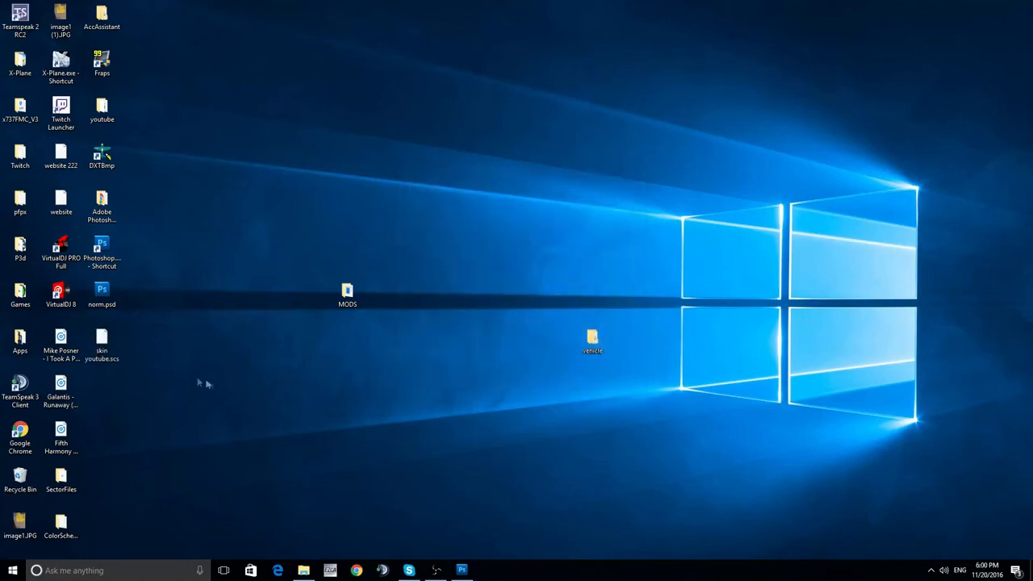
Step: Move skin youtube.scs from the desktop into the Euro Truck Simulator 2 mod folder and close the folder window
left_click(105, 346)
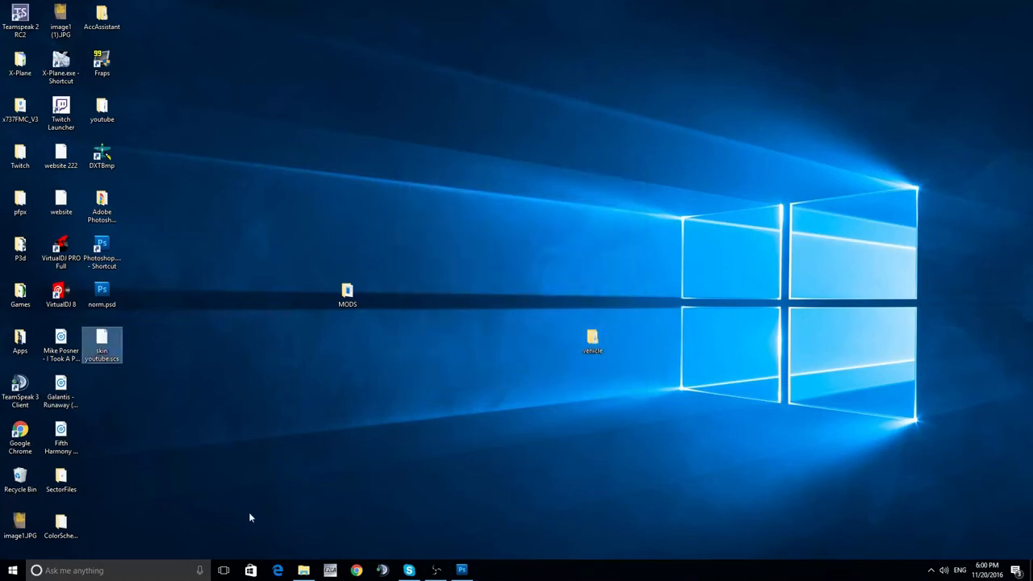
left_click(303, 570)
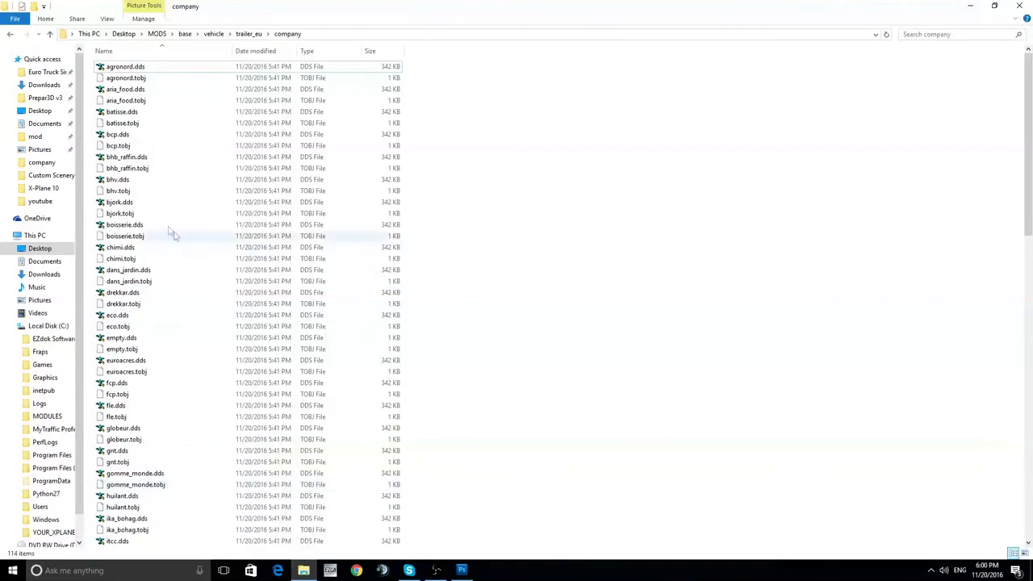
left_click(20, 73)
double_click(272, 14)
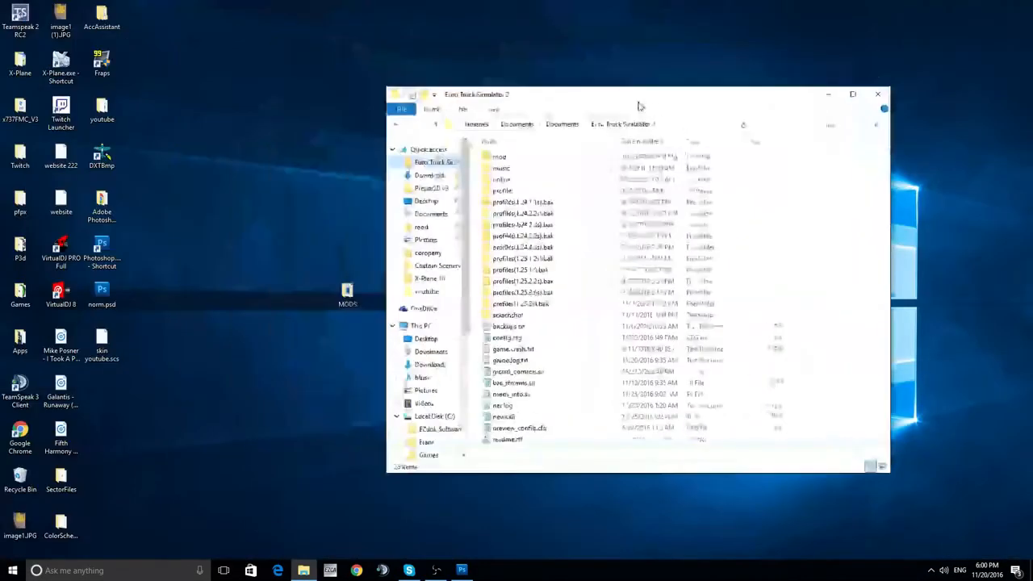
double_click(581, 157)
left_click_drag(113, 349, 632, 325)
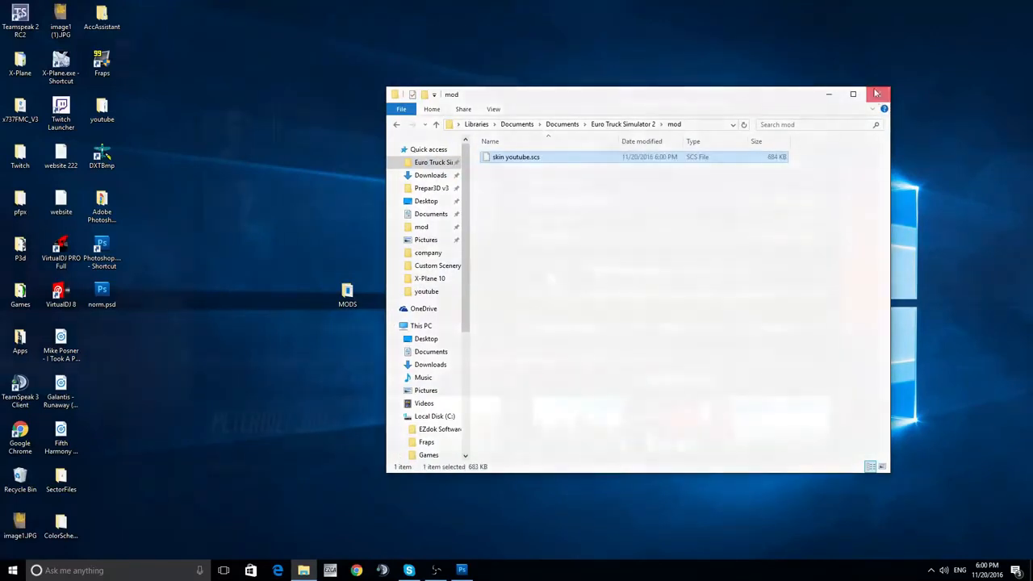
left_click(877, 93)
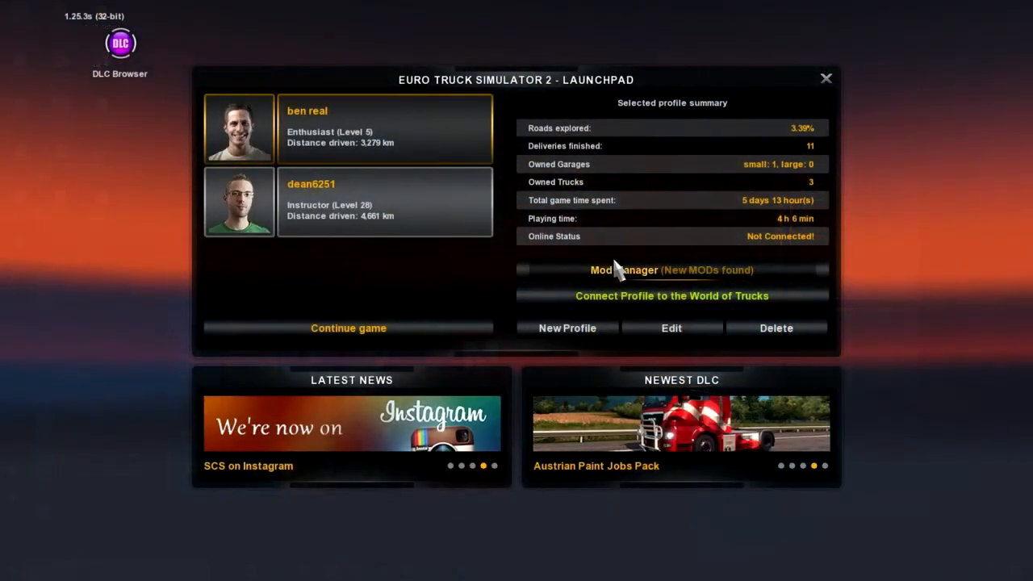
Step: Activate the skin youtube mod in the Mod Manager and confirm the changes
left_click(617, 270)
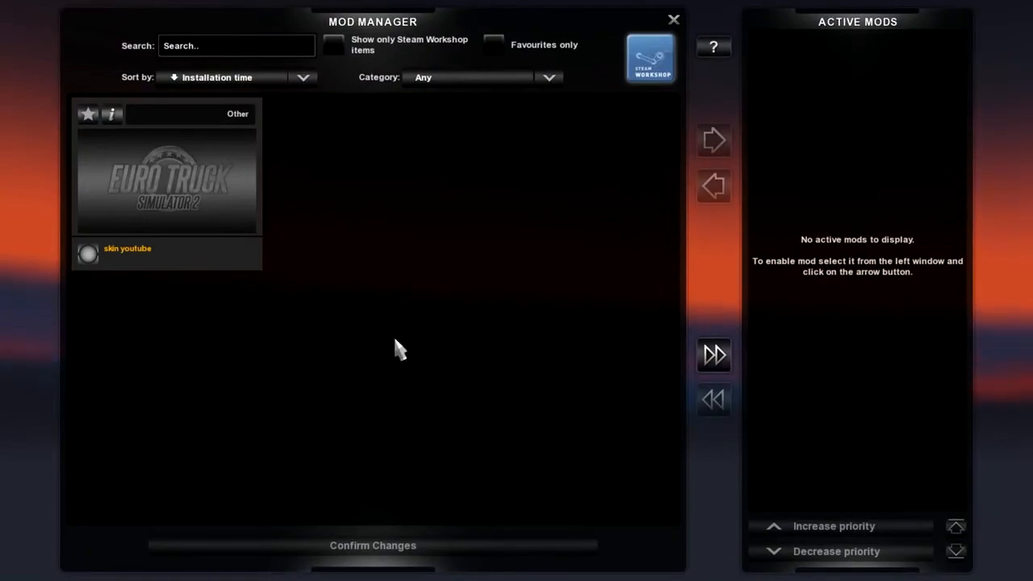
double_click(214, 259)
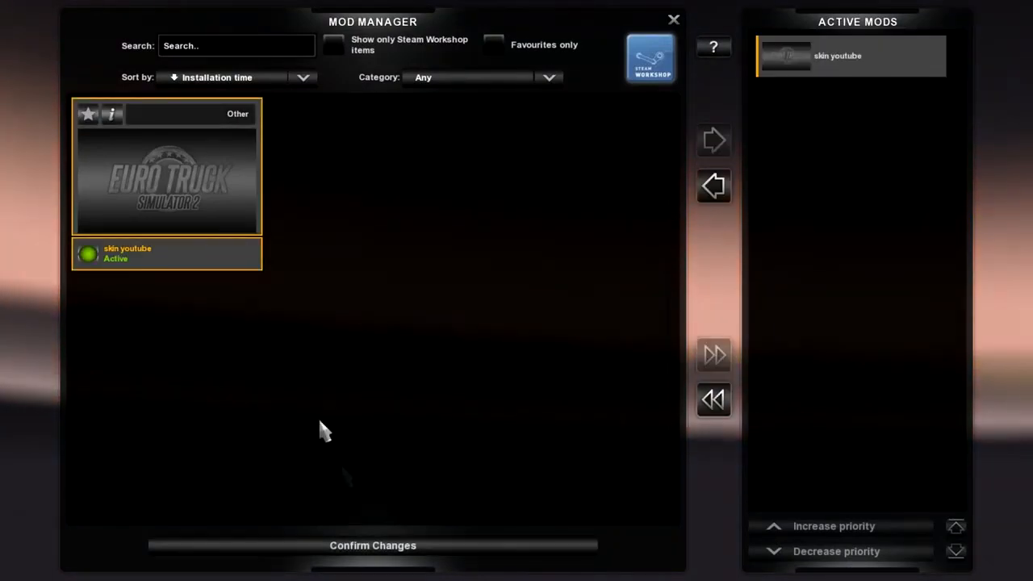
left_click(337, 546)
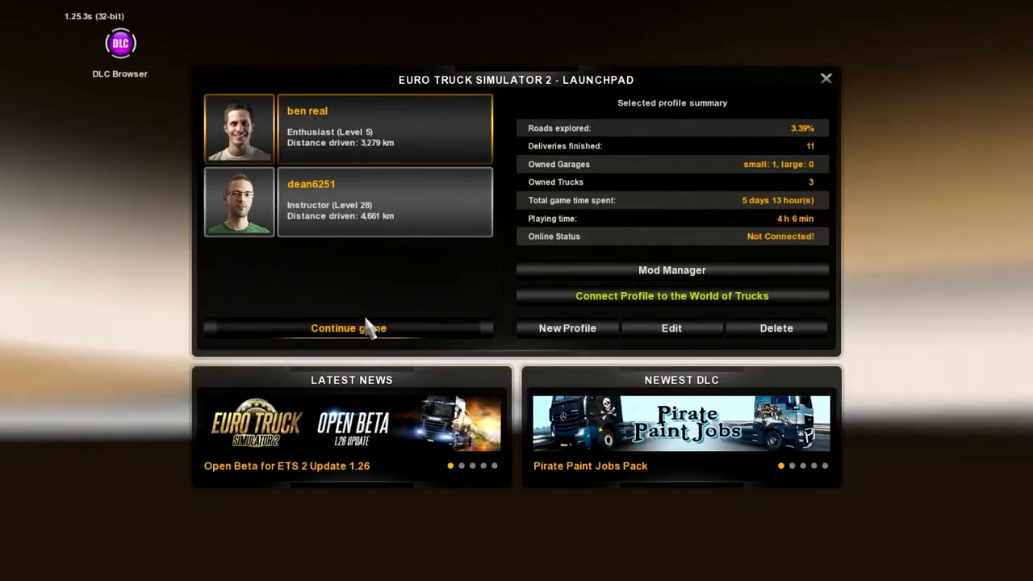
Step: Continue the game with the selected profile and open the Trailer Browser
left_click(365, 322)
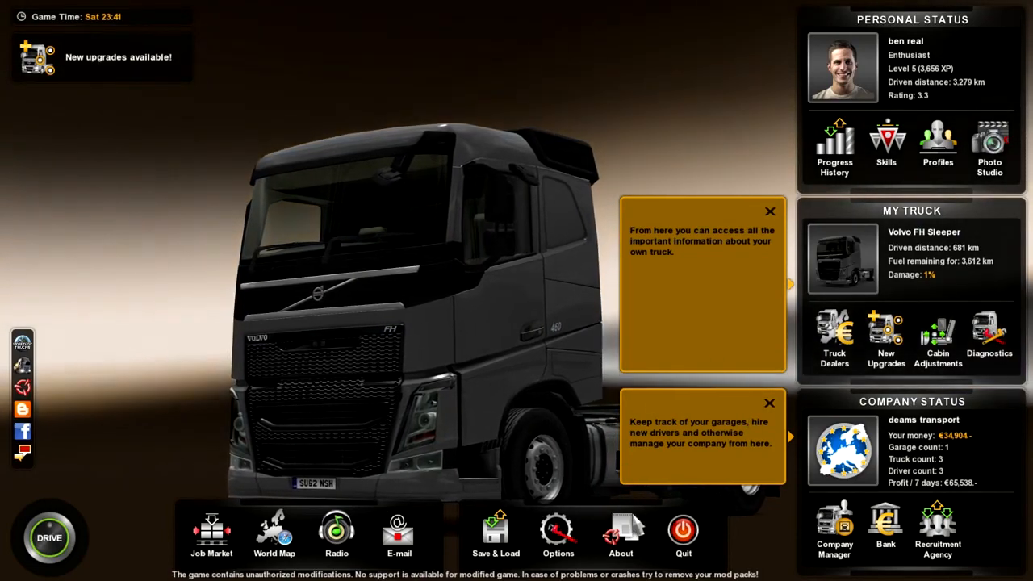
left_click(622, 529)
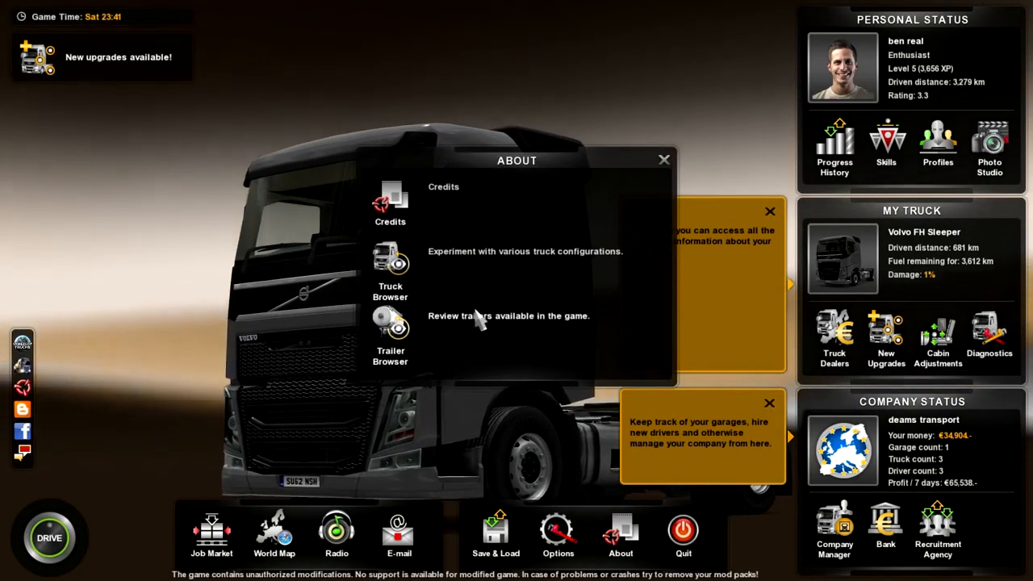
left_click(433, 331)
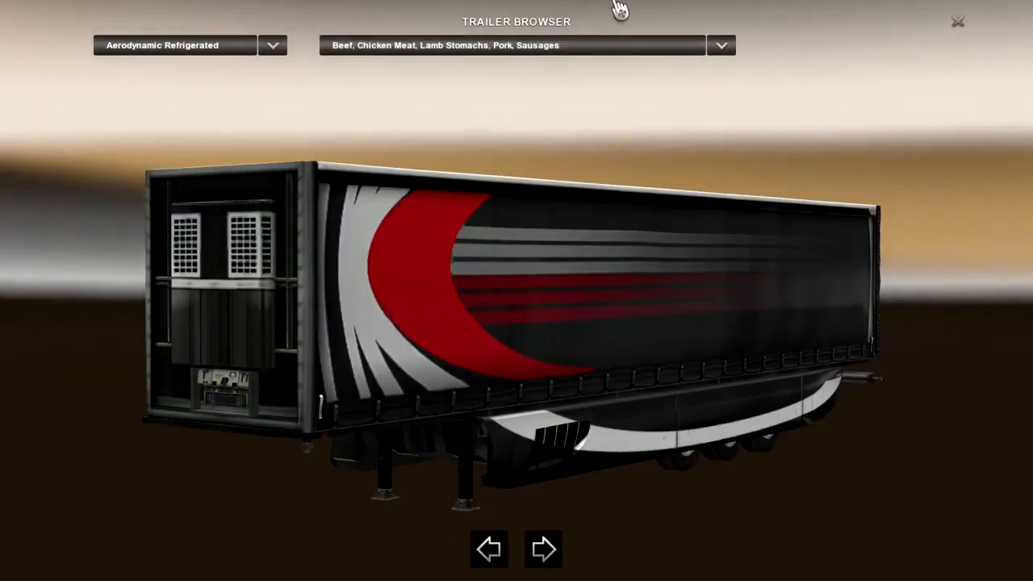
Step: Display the Refrigerated Trailer in the EuroGoodies livery and examine the skin on its sides, rear and roof
left_click(269, 45)
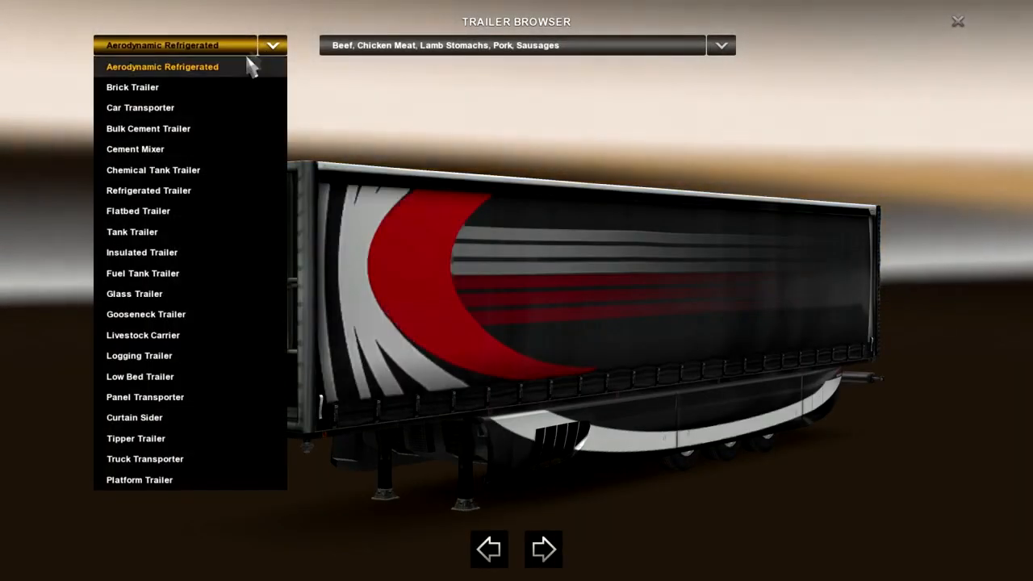
left_click(160, 192)
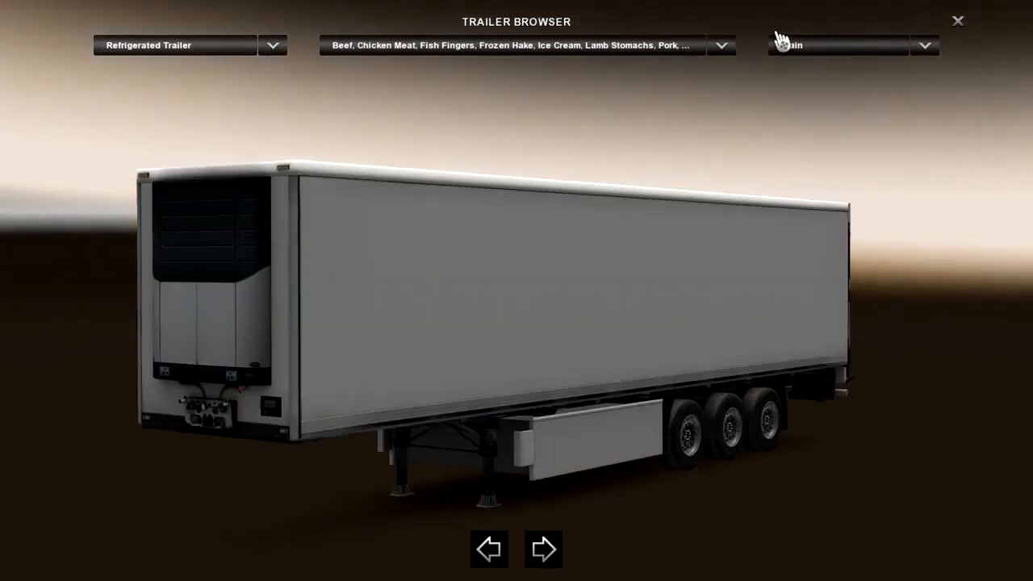
left_click(791, 48)
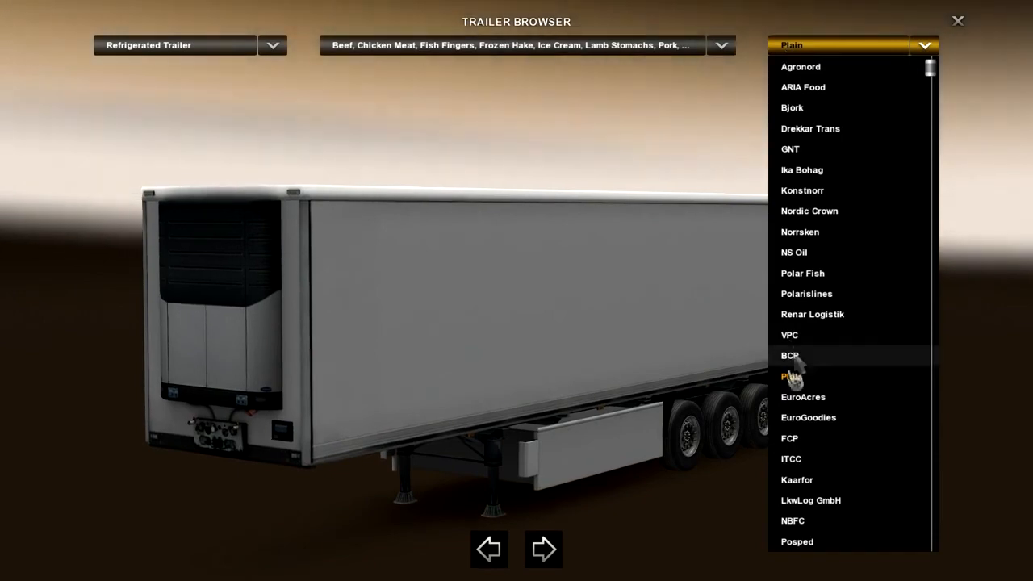
left_click(817, 420)
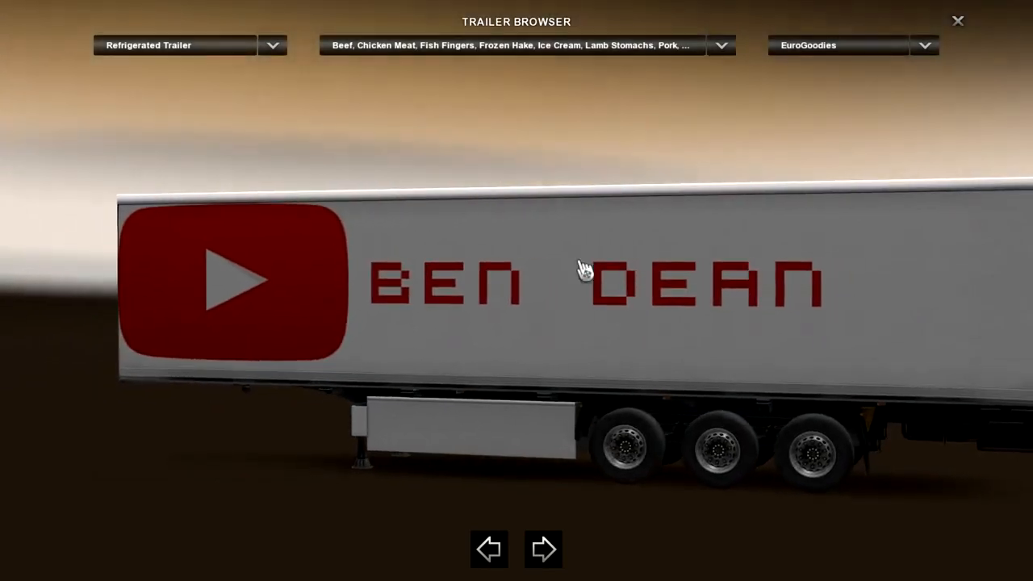
left_click_drag(584, 270, 404, 312)
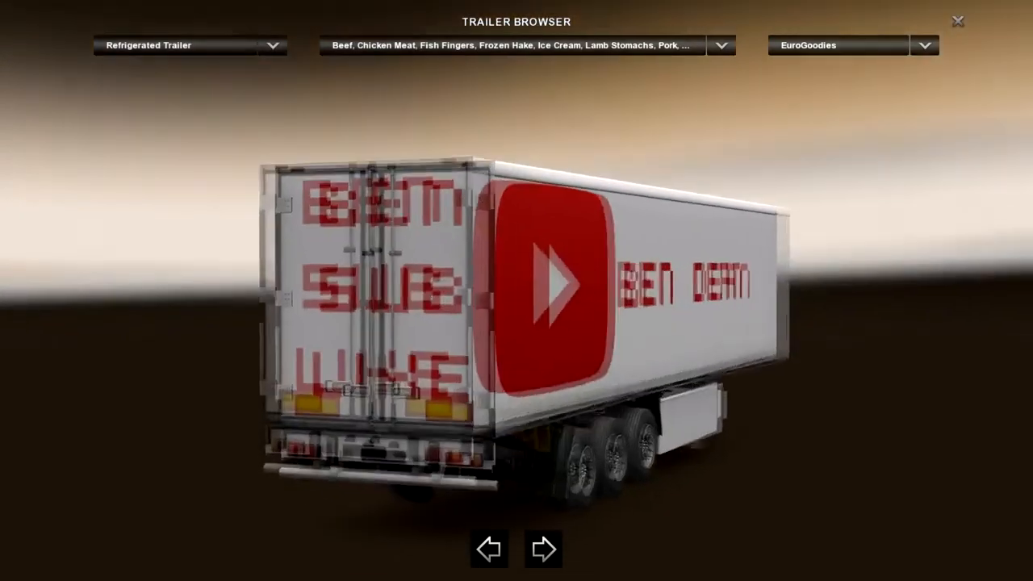
left_click_drag(565, 327, 864, 440)
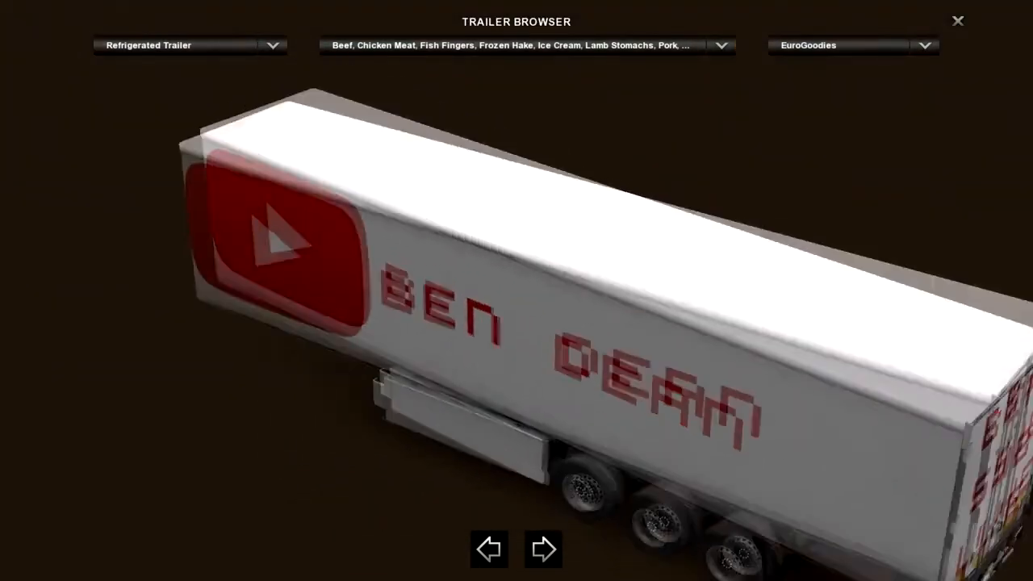
left_click_drag(429, 341, 816, 310)
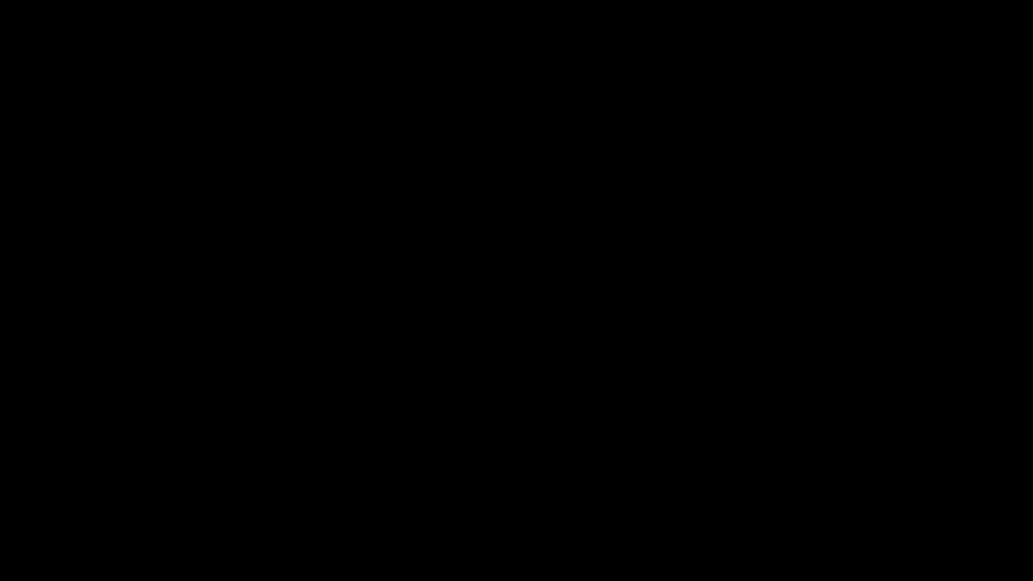